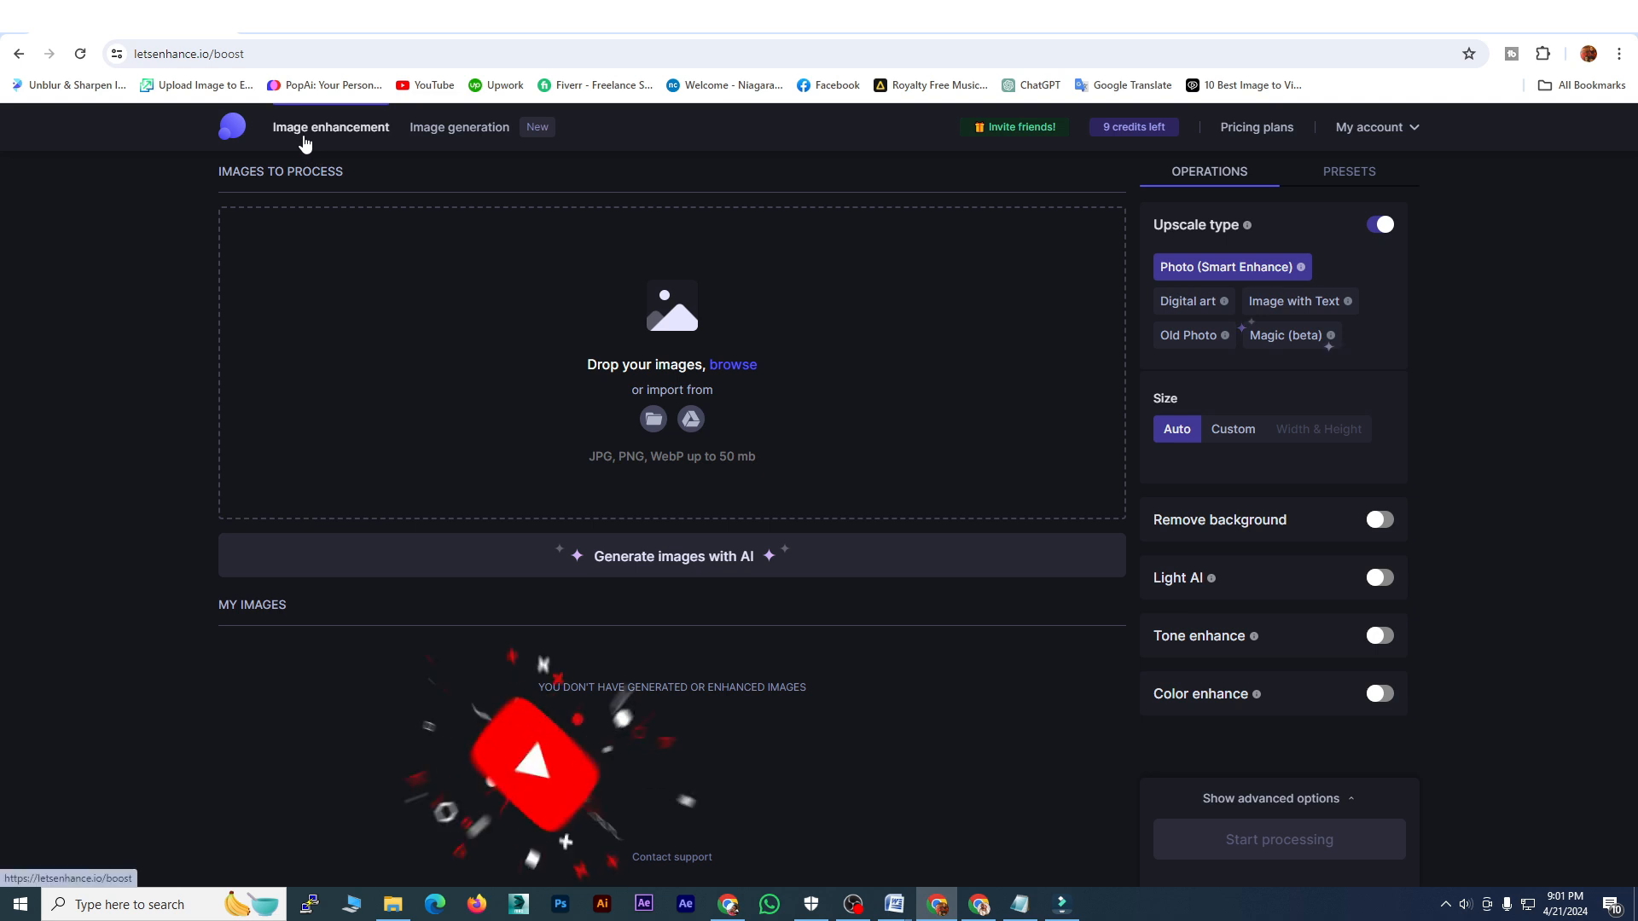
- Open the pricing plans and compare the credits offered by the free and paid subscriptions
{"action": "left_click", "coordinate": [447, 137]}
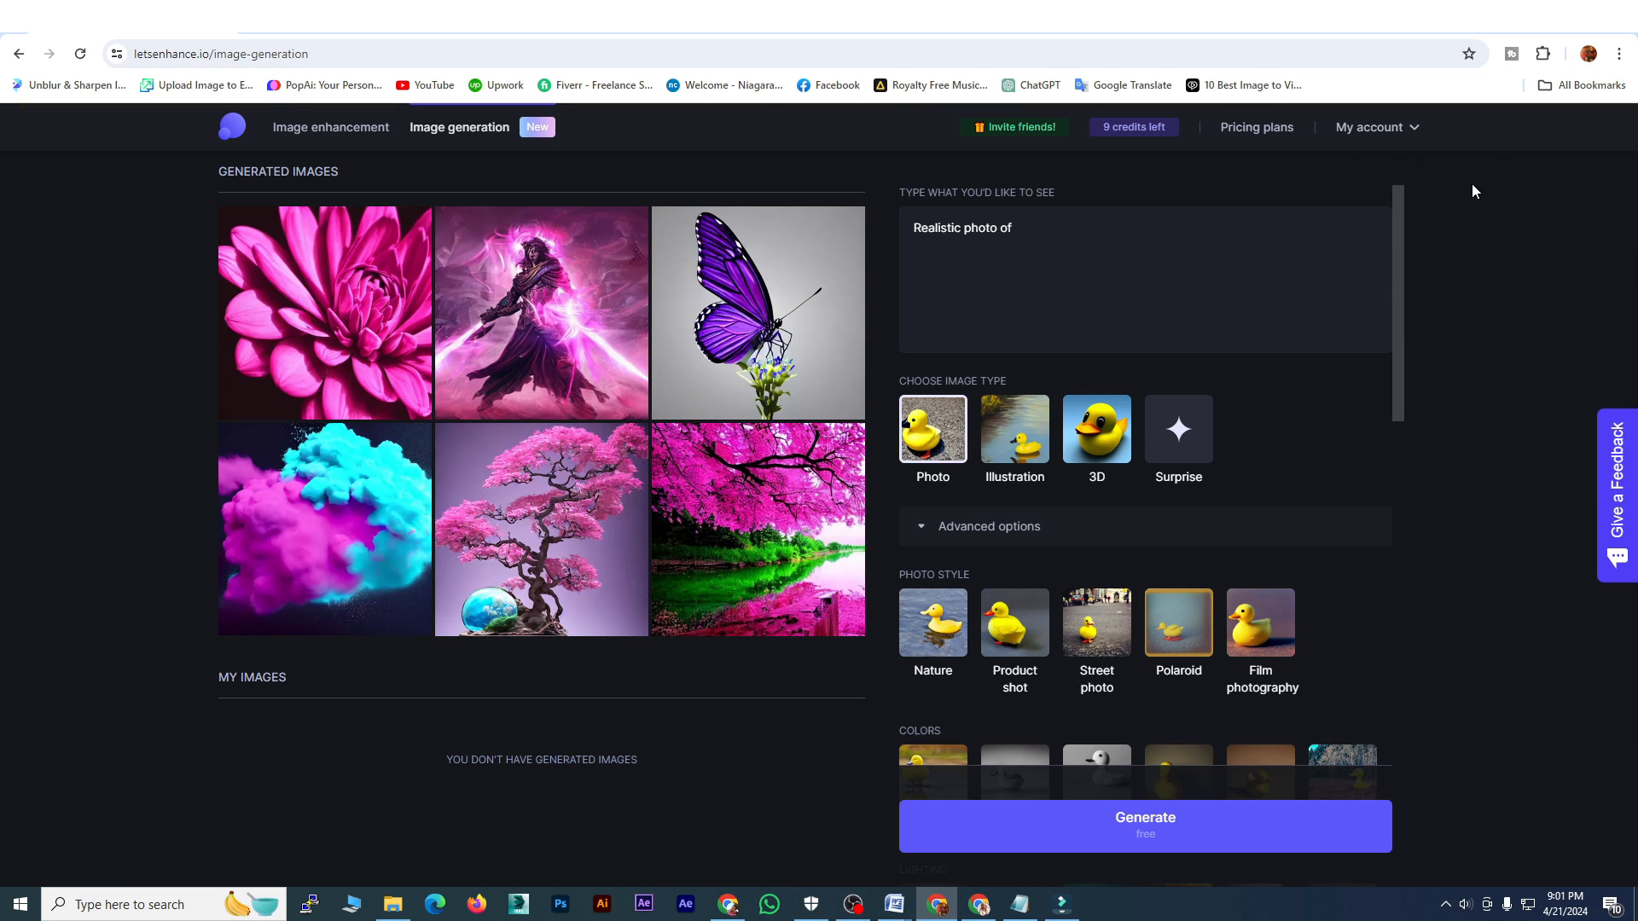
{"action": "left_click", "coordinate": [1256, 129]}
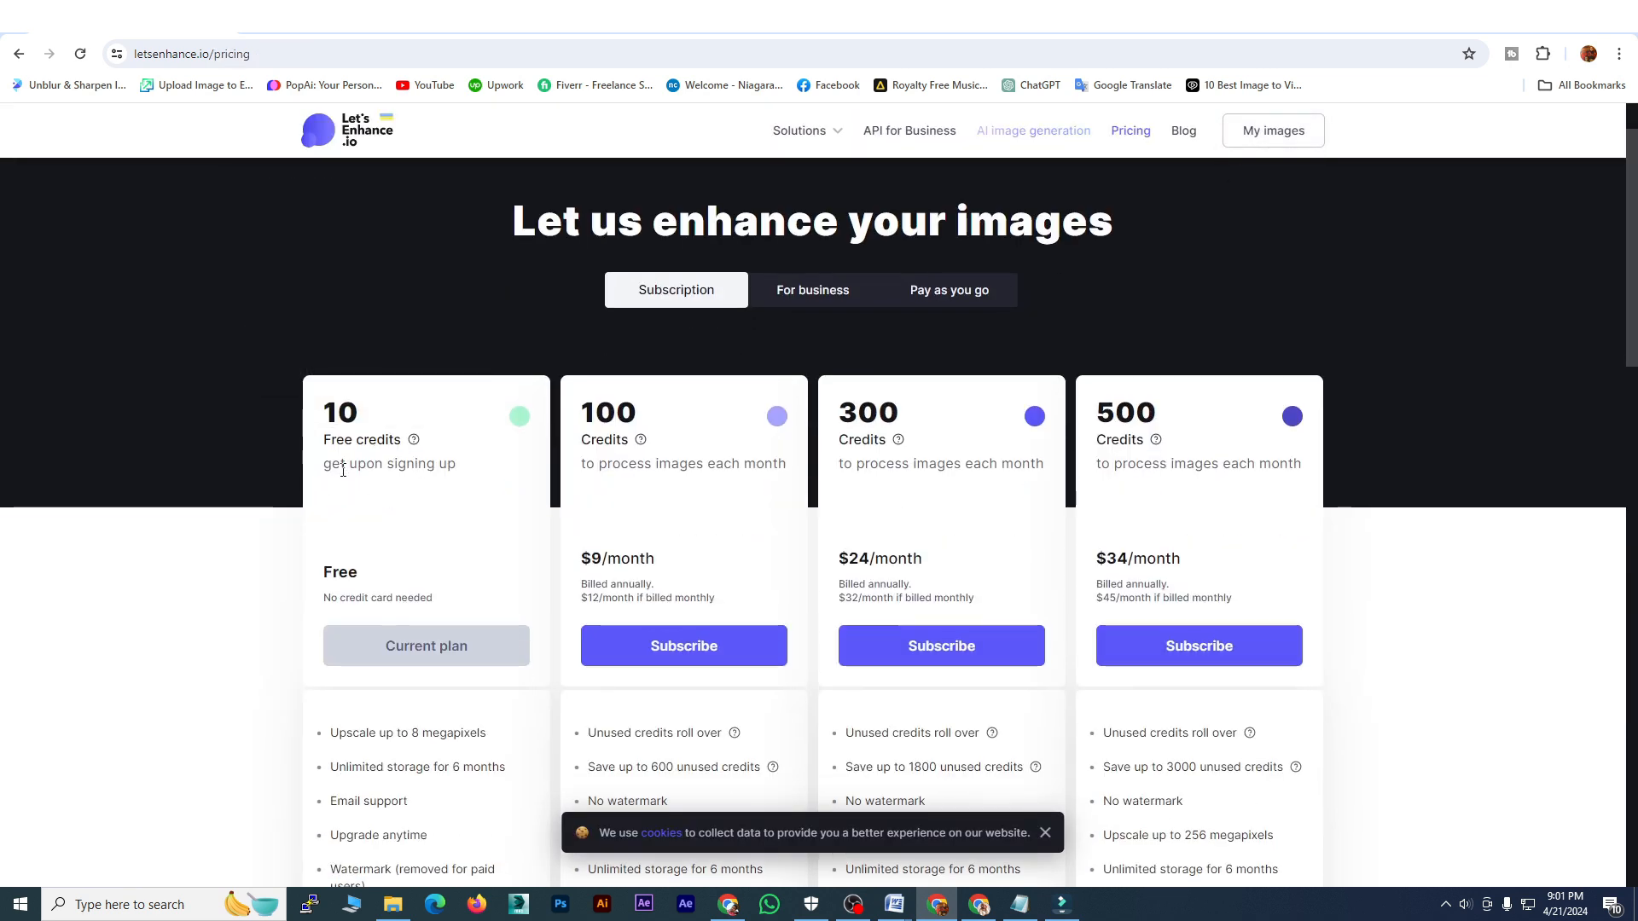
{"action": "triple_click", "coordinate": [453, 466]}
{"action": "left_click", "coordinate": [438, 485]}
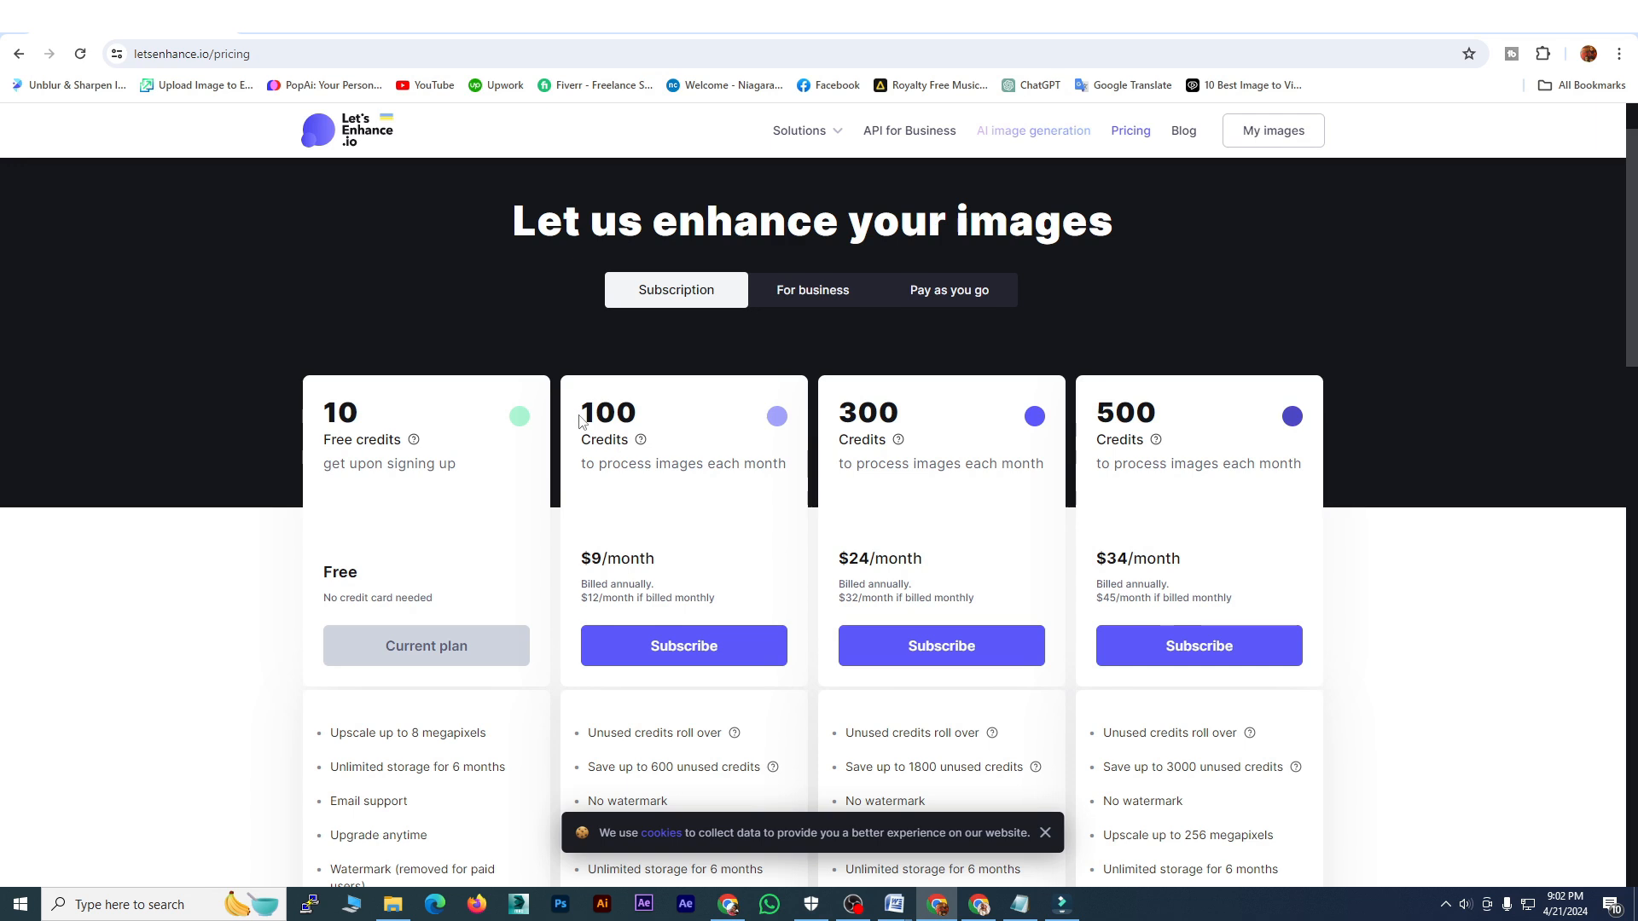
{"action": "left_click_drag", "start_coordinate": [578, 423], "coordinate": [646, 418]}
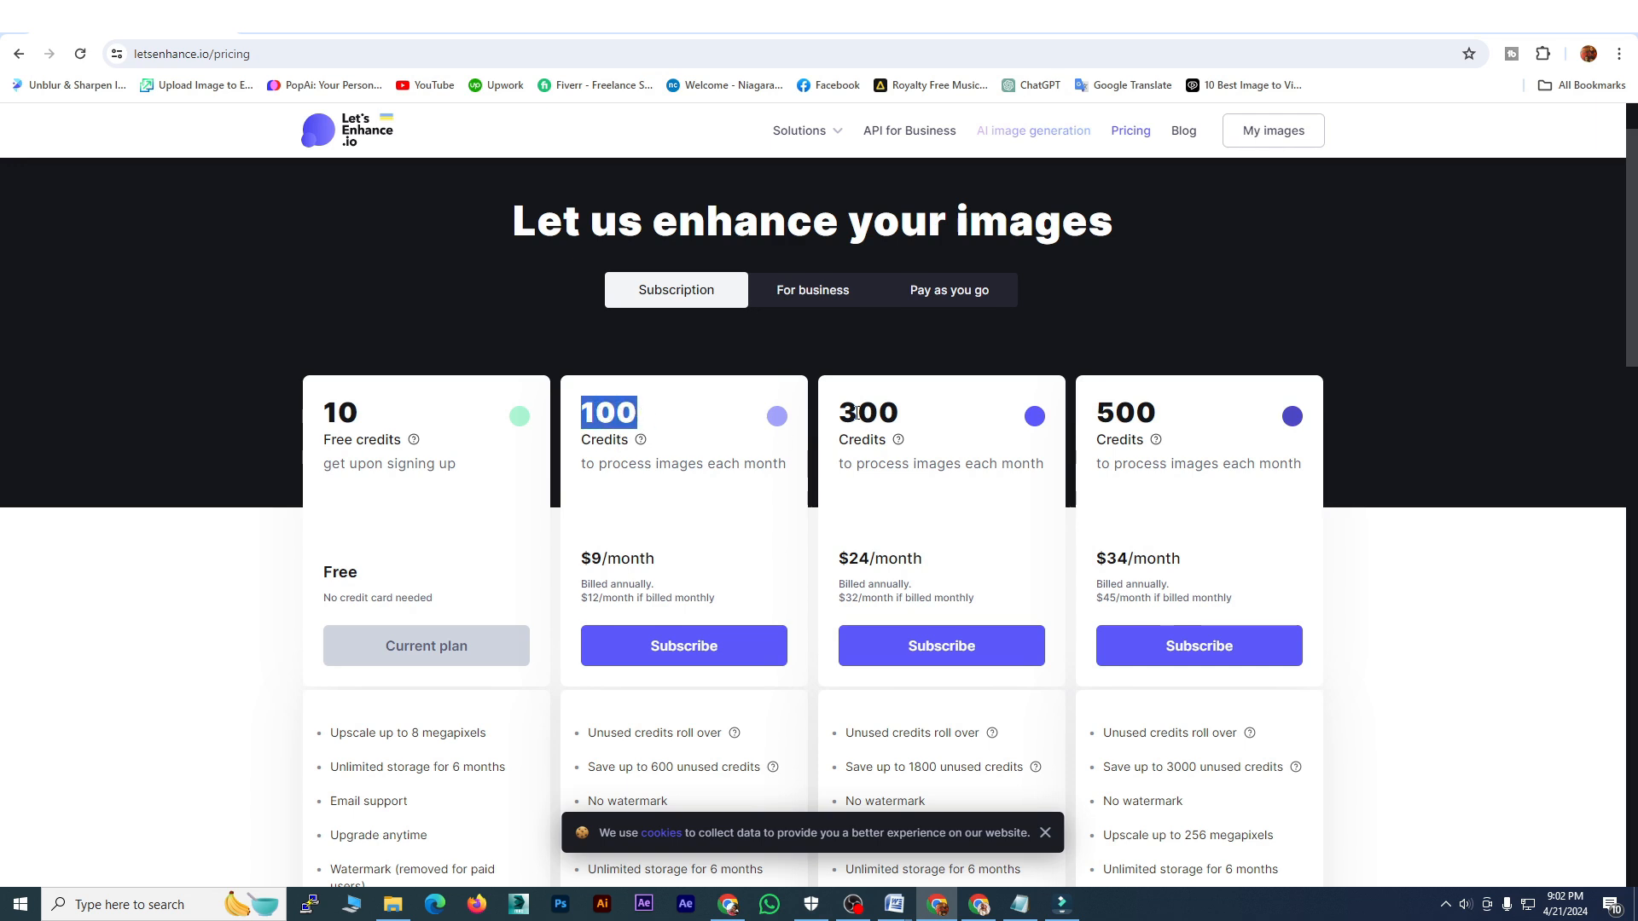
{"action": "left_click_drag", "start_coordinate": [837, 416], "coordinate": [919, 416]}
{"action": "left_click_drag", "start_coordinate": [1094, 421], "coordinate": [1206, 417]}
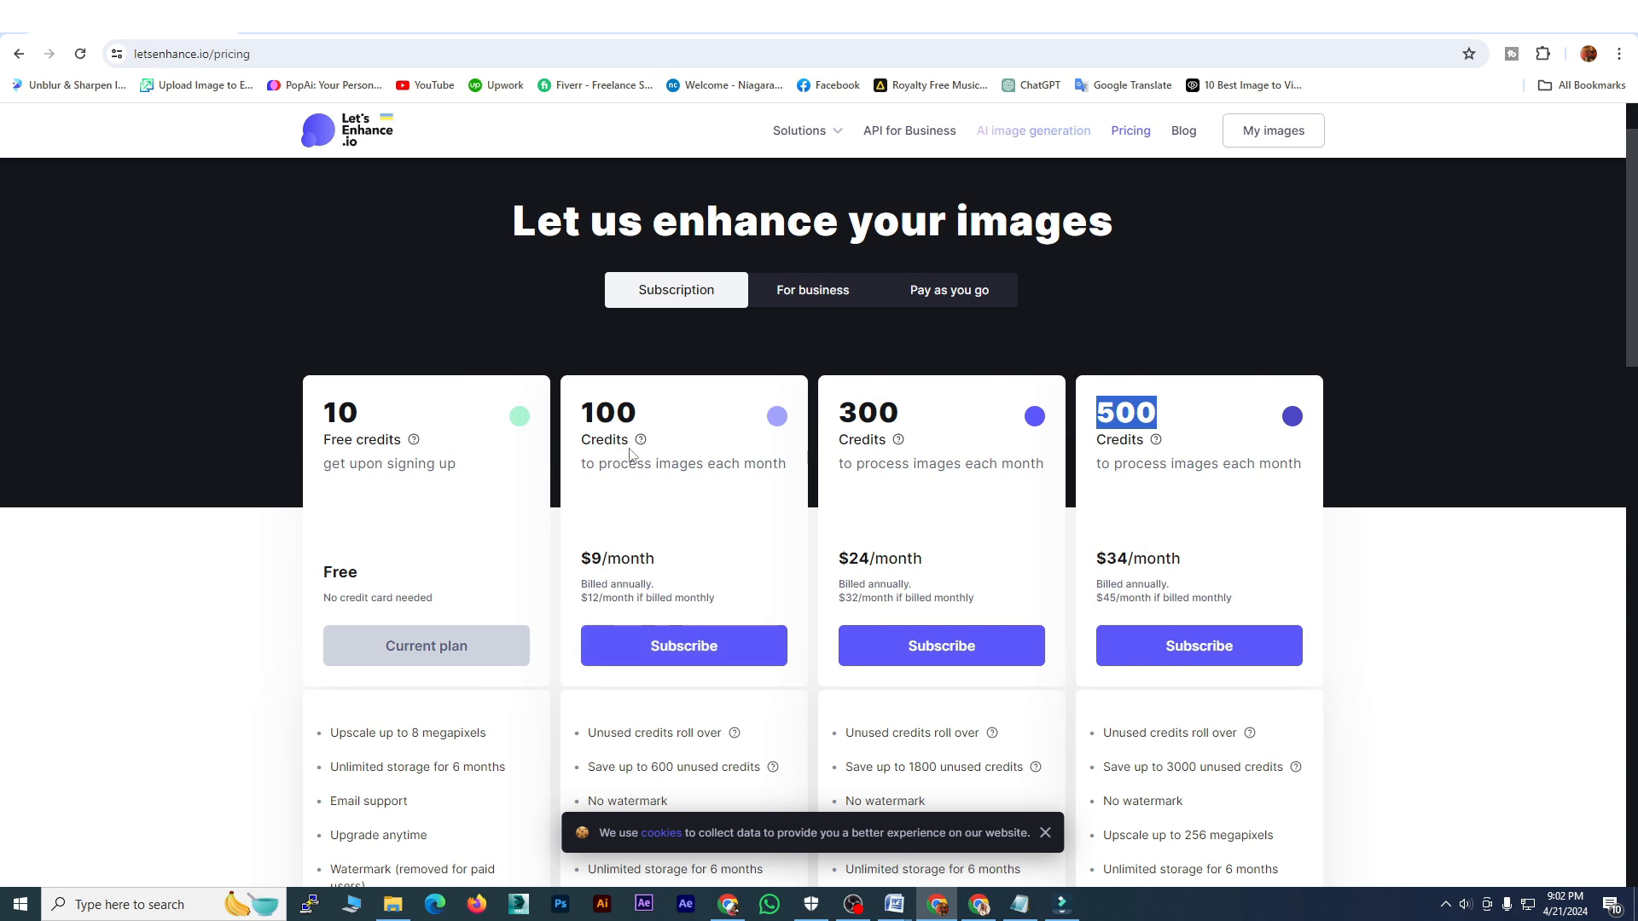
{"action": "left_click_drag", "start_coordinate": [642, 413], "coordinate": [594, 410]}
{"action": "left_click", "coordinate": [561, 528]}
{"action": "left_click_drag", "start_coordinate": [320, 578], "coordinate": [406, 577]}
{"action": "left_click_drag", "start_coordinate": [321, 413], "coordinate": [381, 416]}
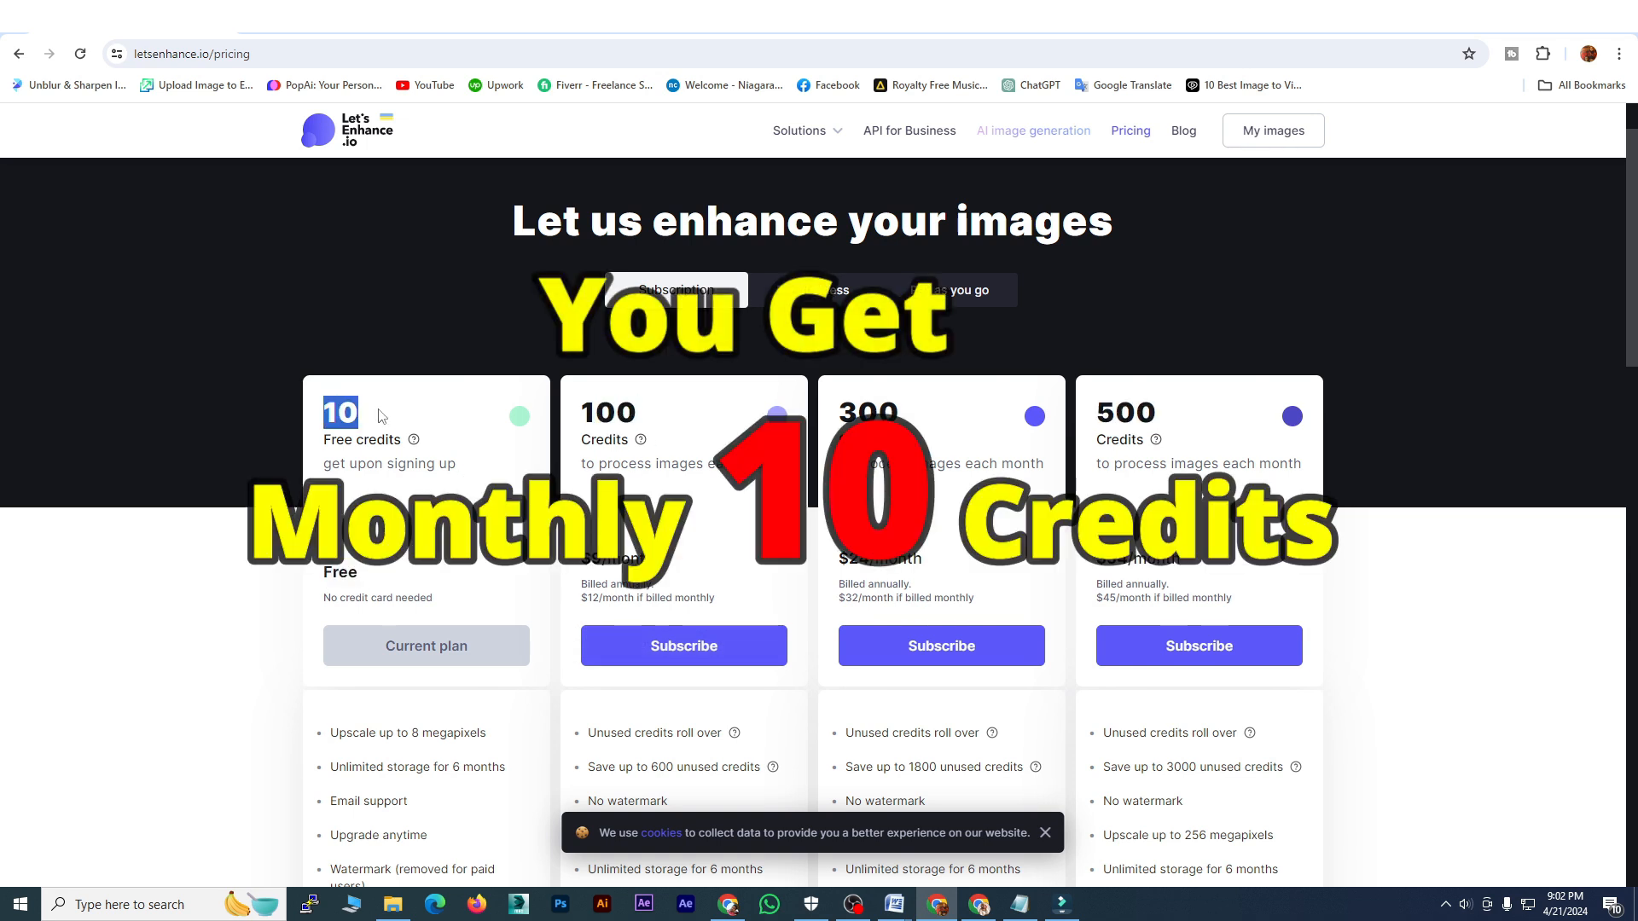
{"action": "scroll", "coordinate": [431, 230], "scroll_direction": "up", "scroll_amount": 1}
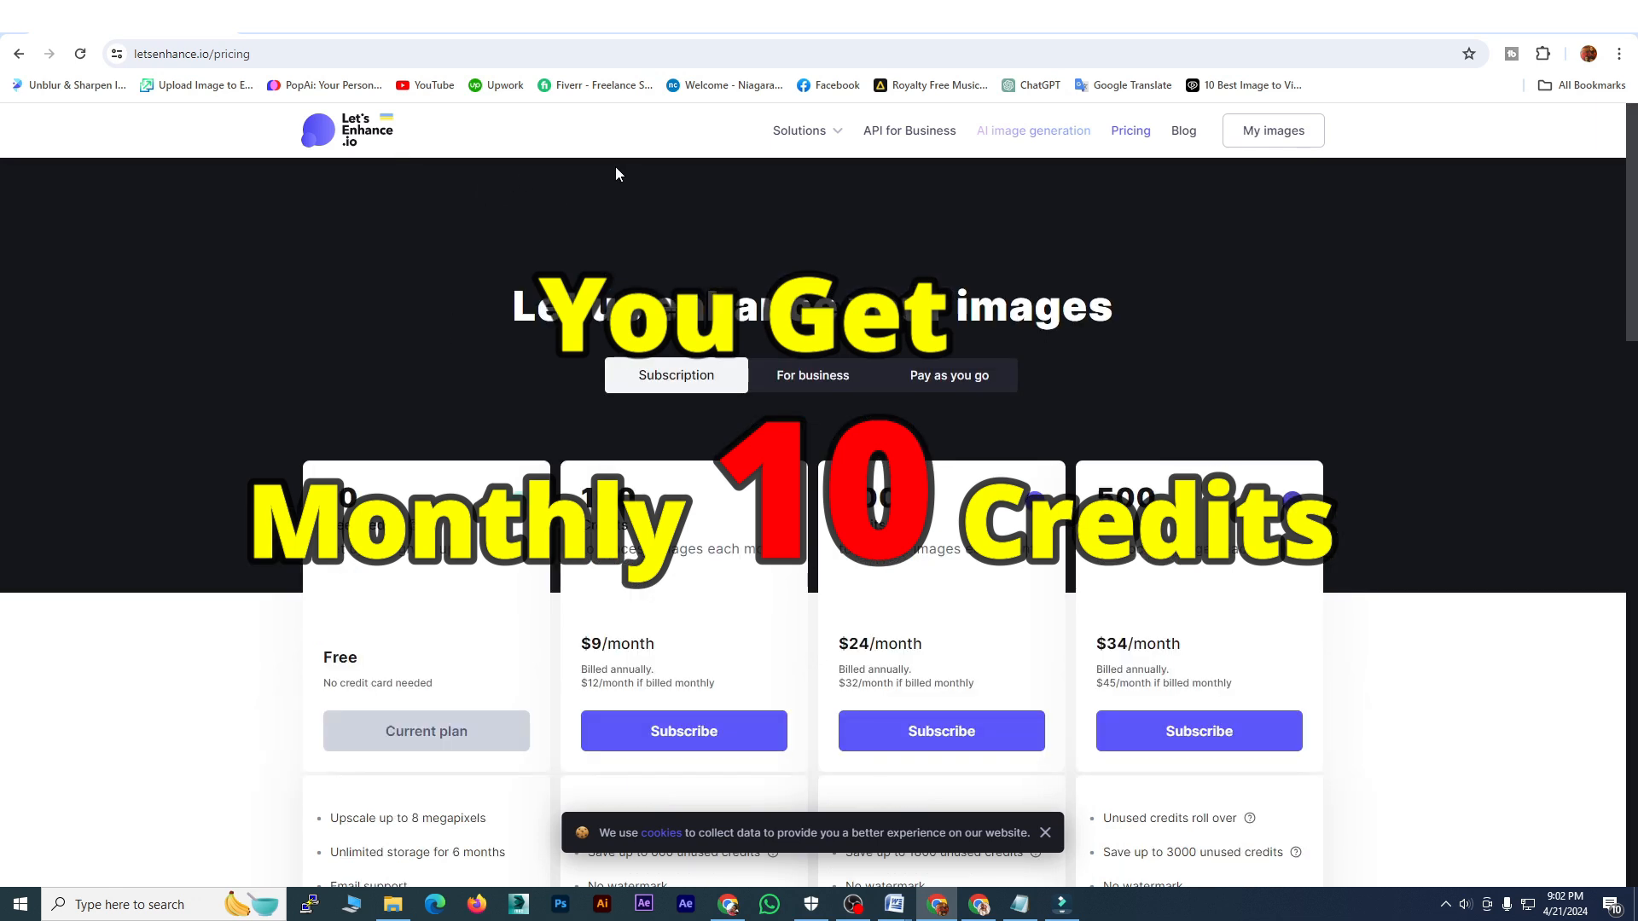
- Return to the image enhancement page to check its presets and operations, and open the image generation page
{"action": "left_click", "coordinate": [372, 142]}
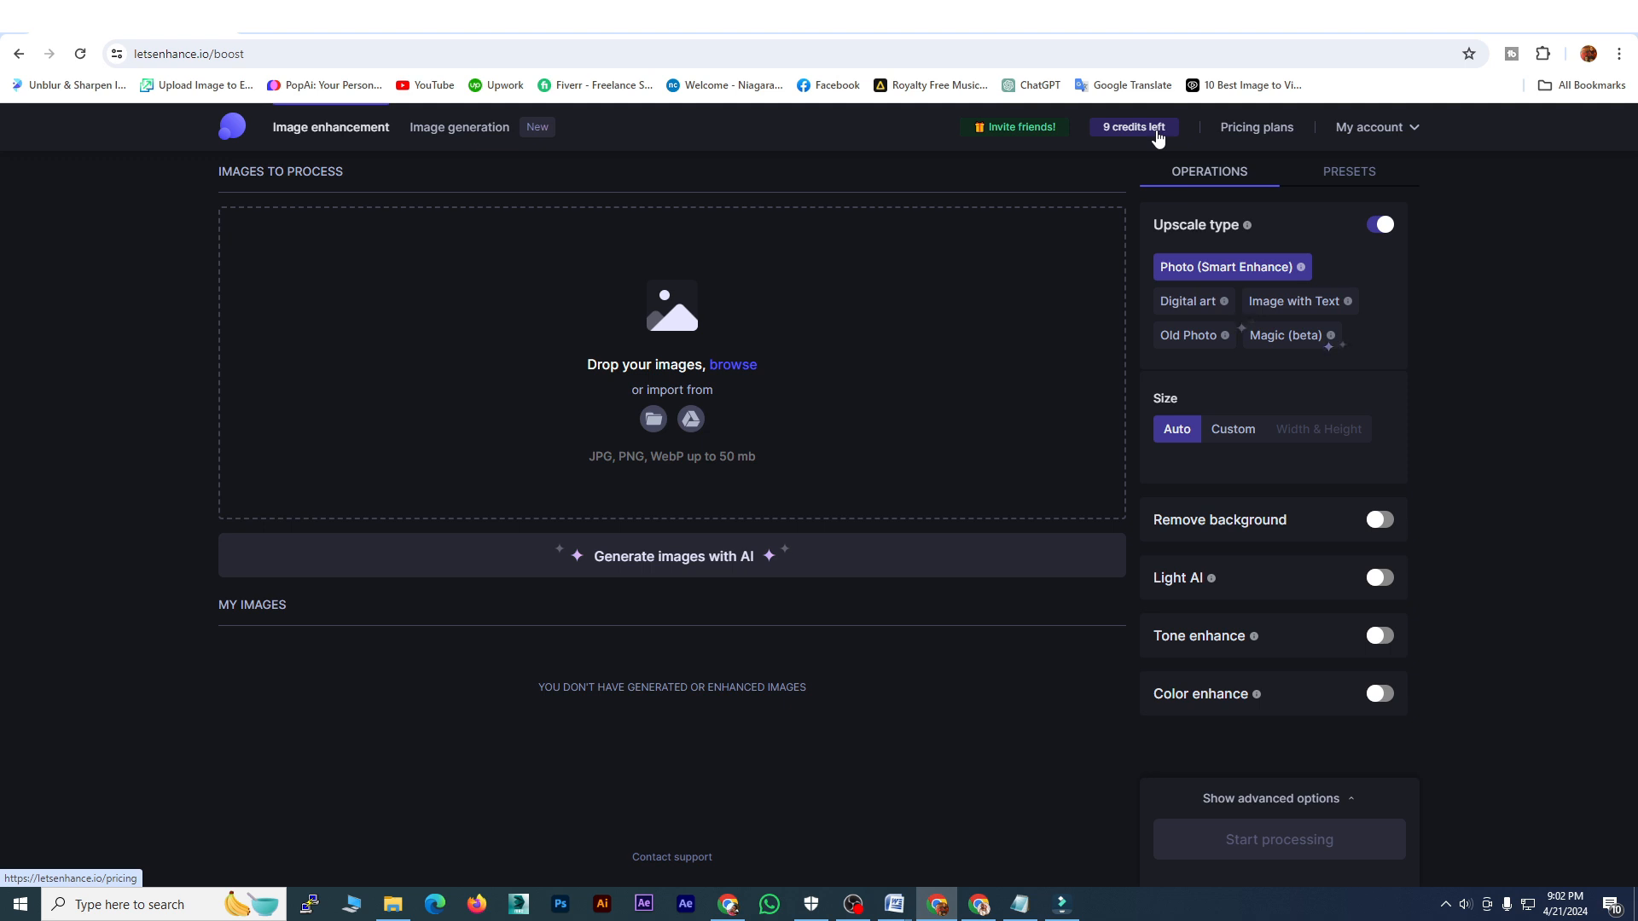
{"action": "left_click", "coordinate": [1348, 174]}
{"action": "left_click", "coordinate": [1201, 183]}
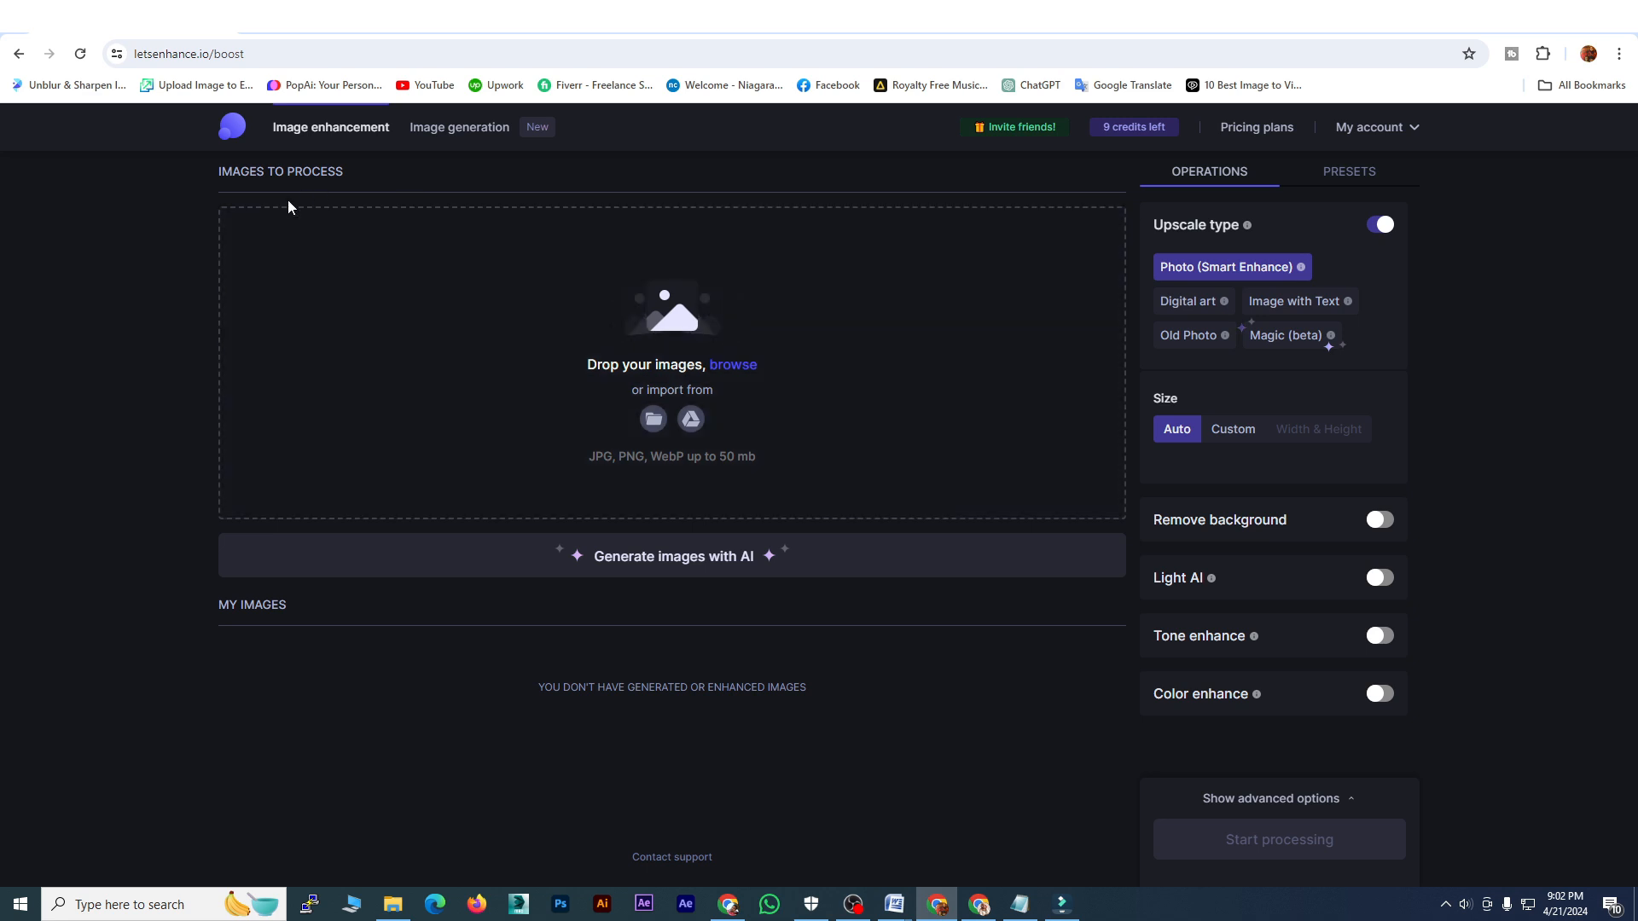
{"action": "left_click", "coordinate": [457, 132]}
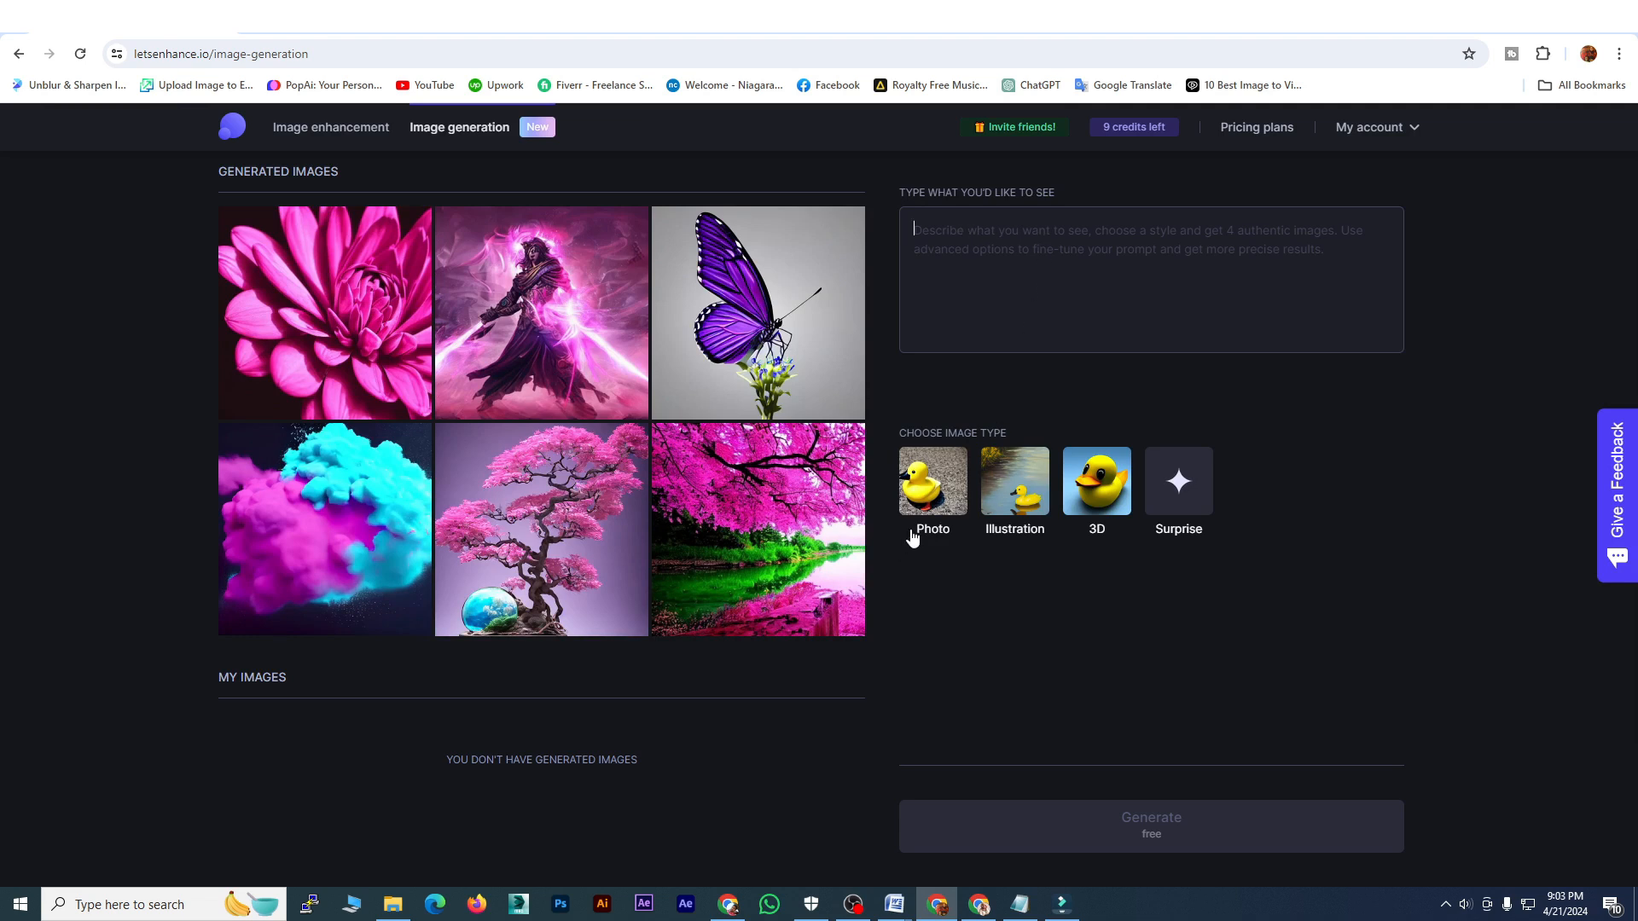
- Look through the advanced style options offered for the Photo and 3D image types
{"action": "left_click", "coordinate": [921, 522]}
{"action": "scroll", "coordinate": [1021, 637], "scroll_direction": "down", "scroll_amount": 5}
{"action": "scroll", "coordinate": [1021, 637], "scroll_direction": "up", "scroll_amount": 3}
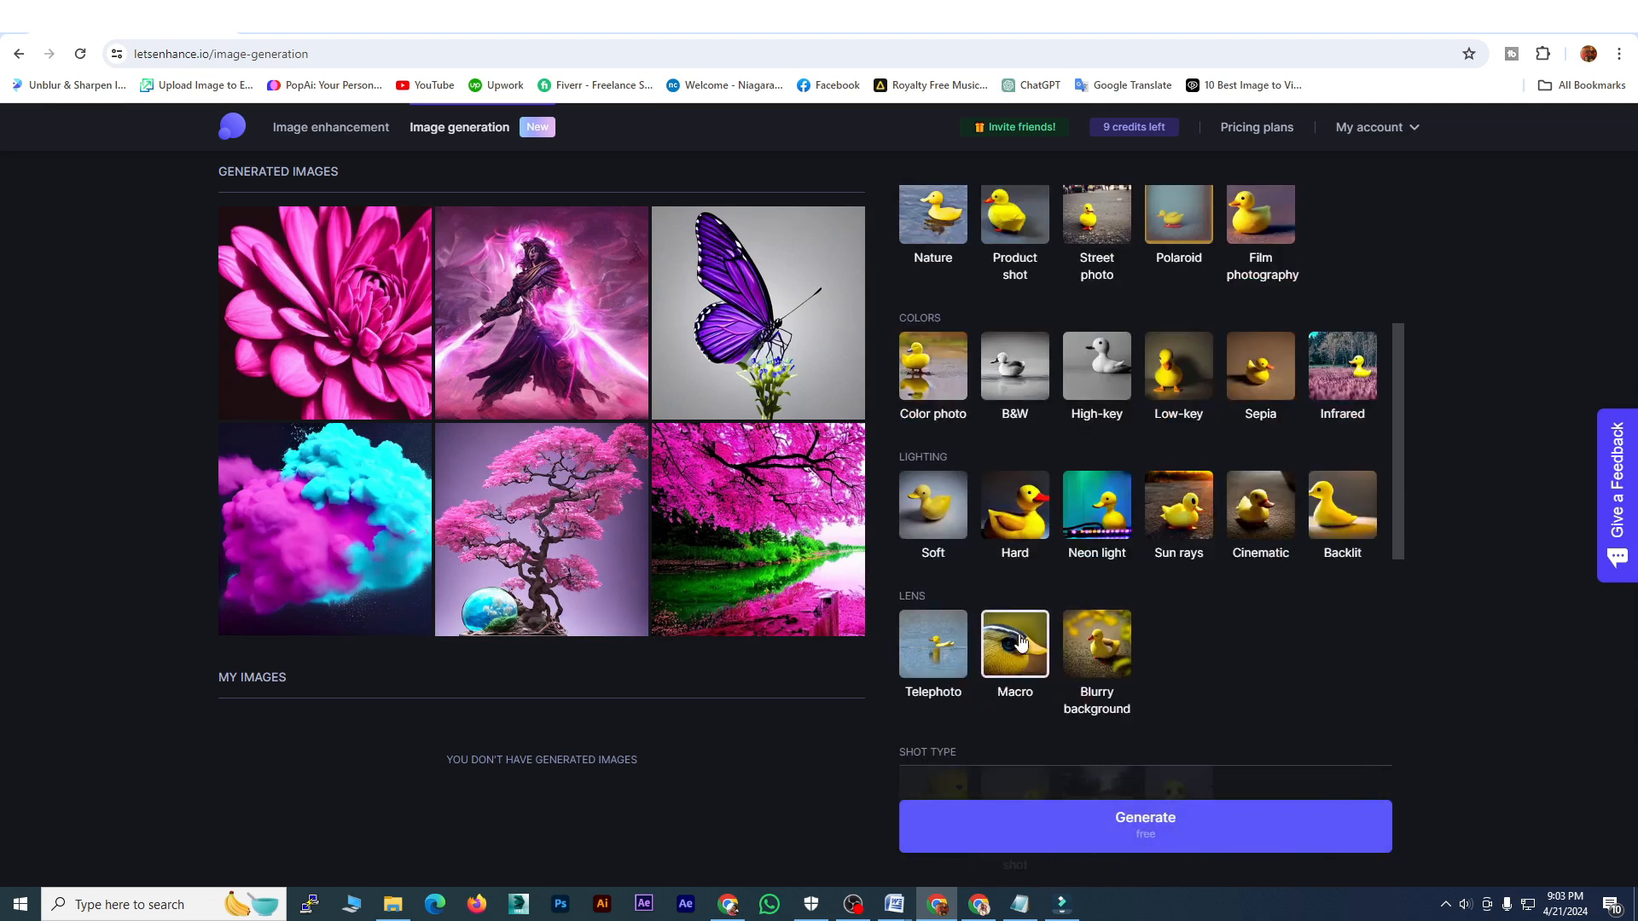
{"action": "left_click", "coordinate": [1020, 518]}
{"action": "left_click", "coordinate": [1111, 437]}
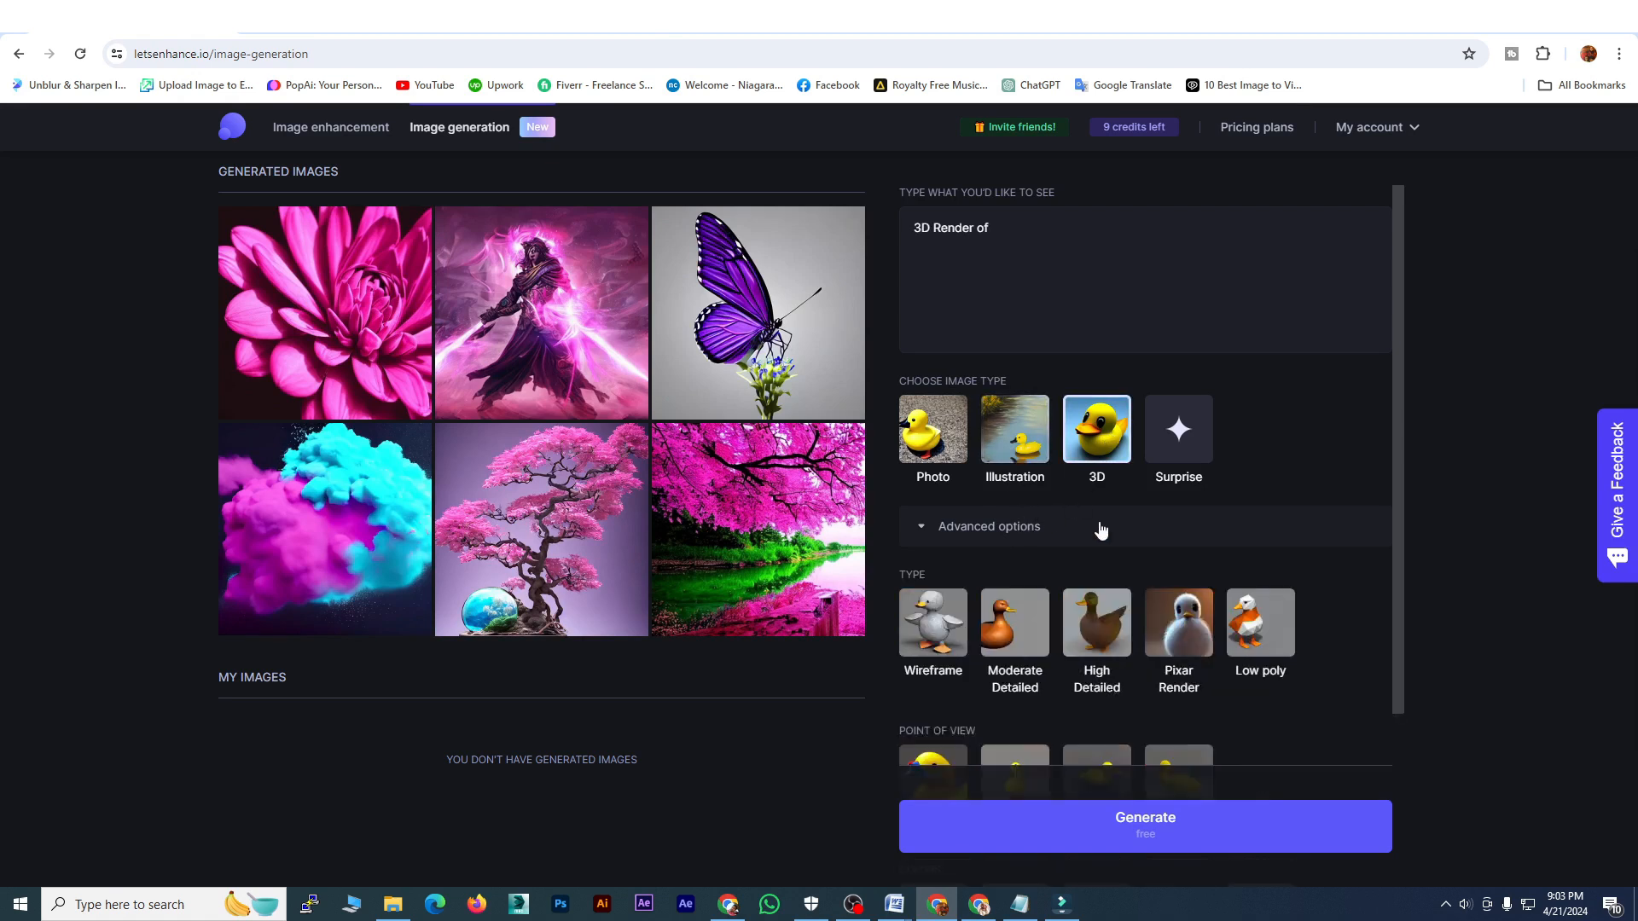
{"action": "scroll", "coordinate": [1096, 523], "scroll_direction": "down", "scroll_amount": 3}
{"action": "scroll", "coordinate": [1029, 527], "scroll_direction": "up", "scroll_amount": 3}
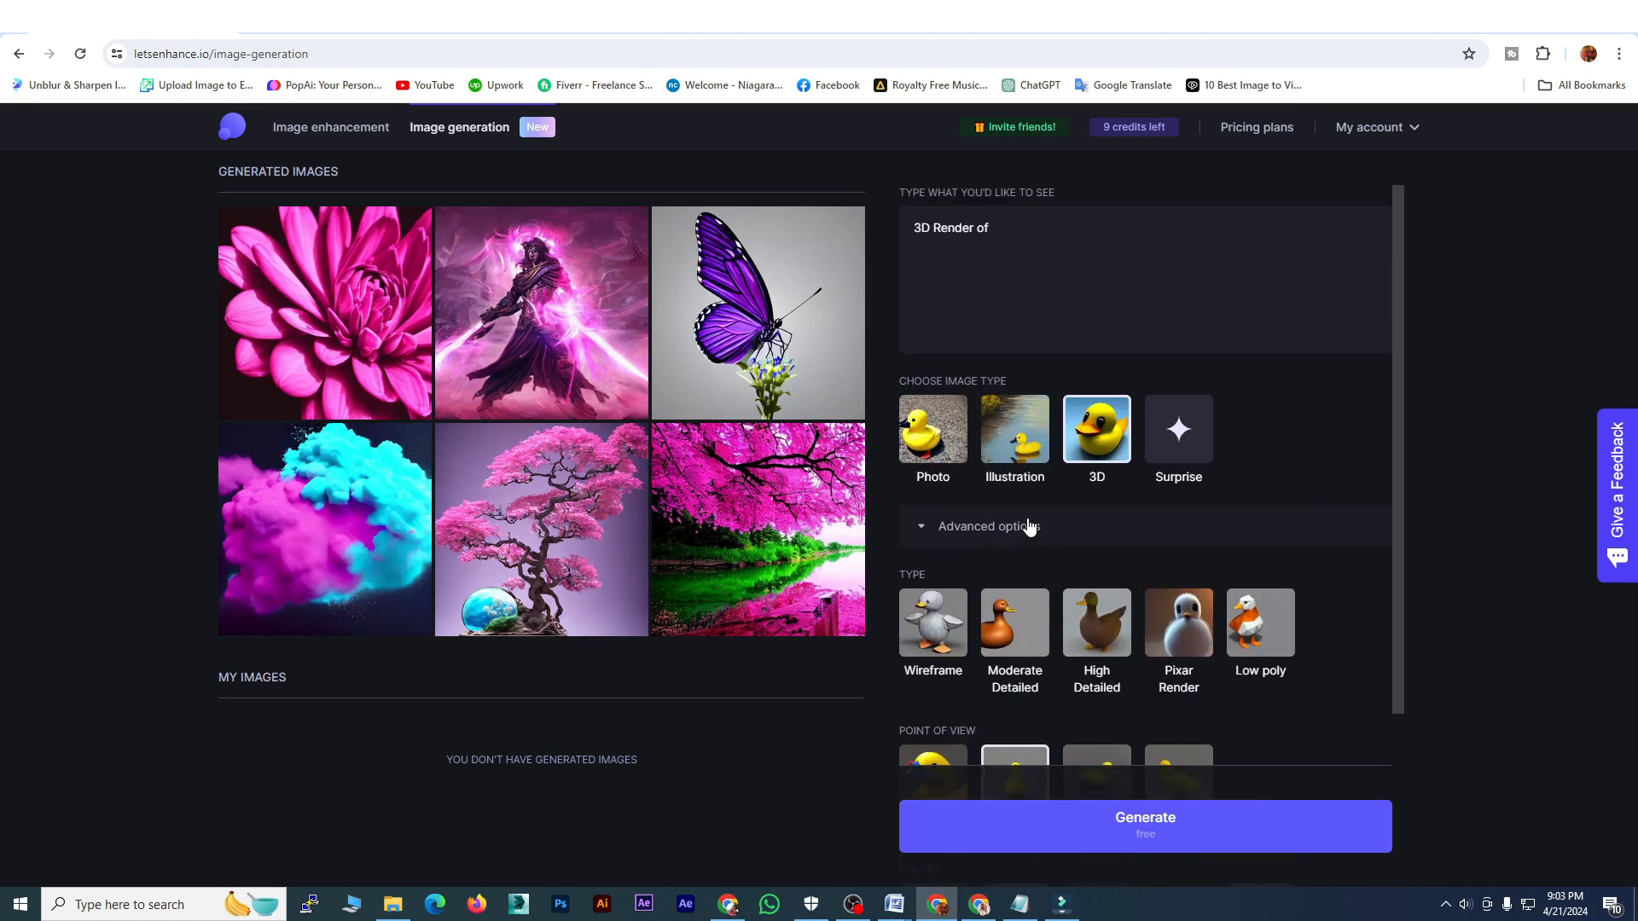
{"action": "left_click", "coordinate": [932, 429]}
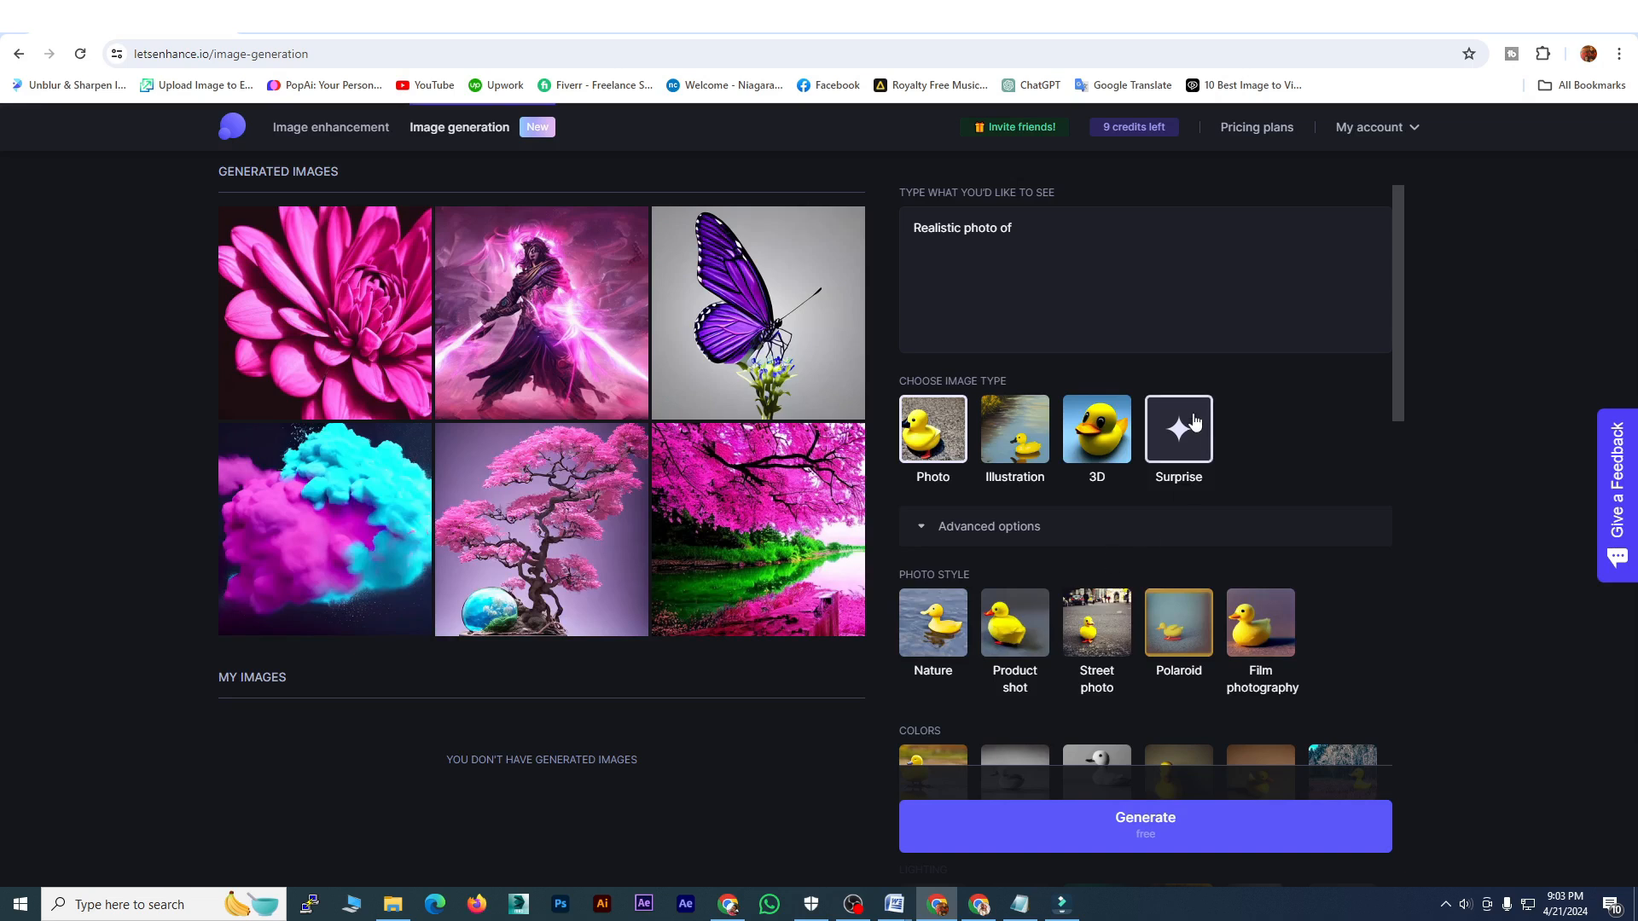
- Replace the starter text with the pasted prompt describing a young man and girl singing and playing guitar in 3D Disney style
{"action": "left_click_drag", "start_coordinate": [1029, 227], "coordinate": [896, 229]}
{"action": "key", "text": "BackSpace"}
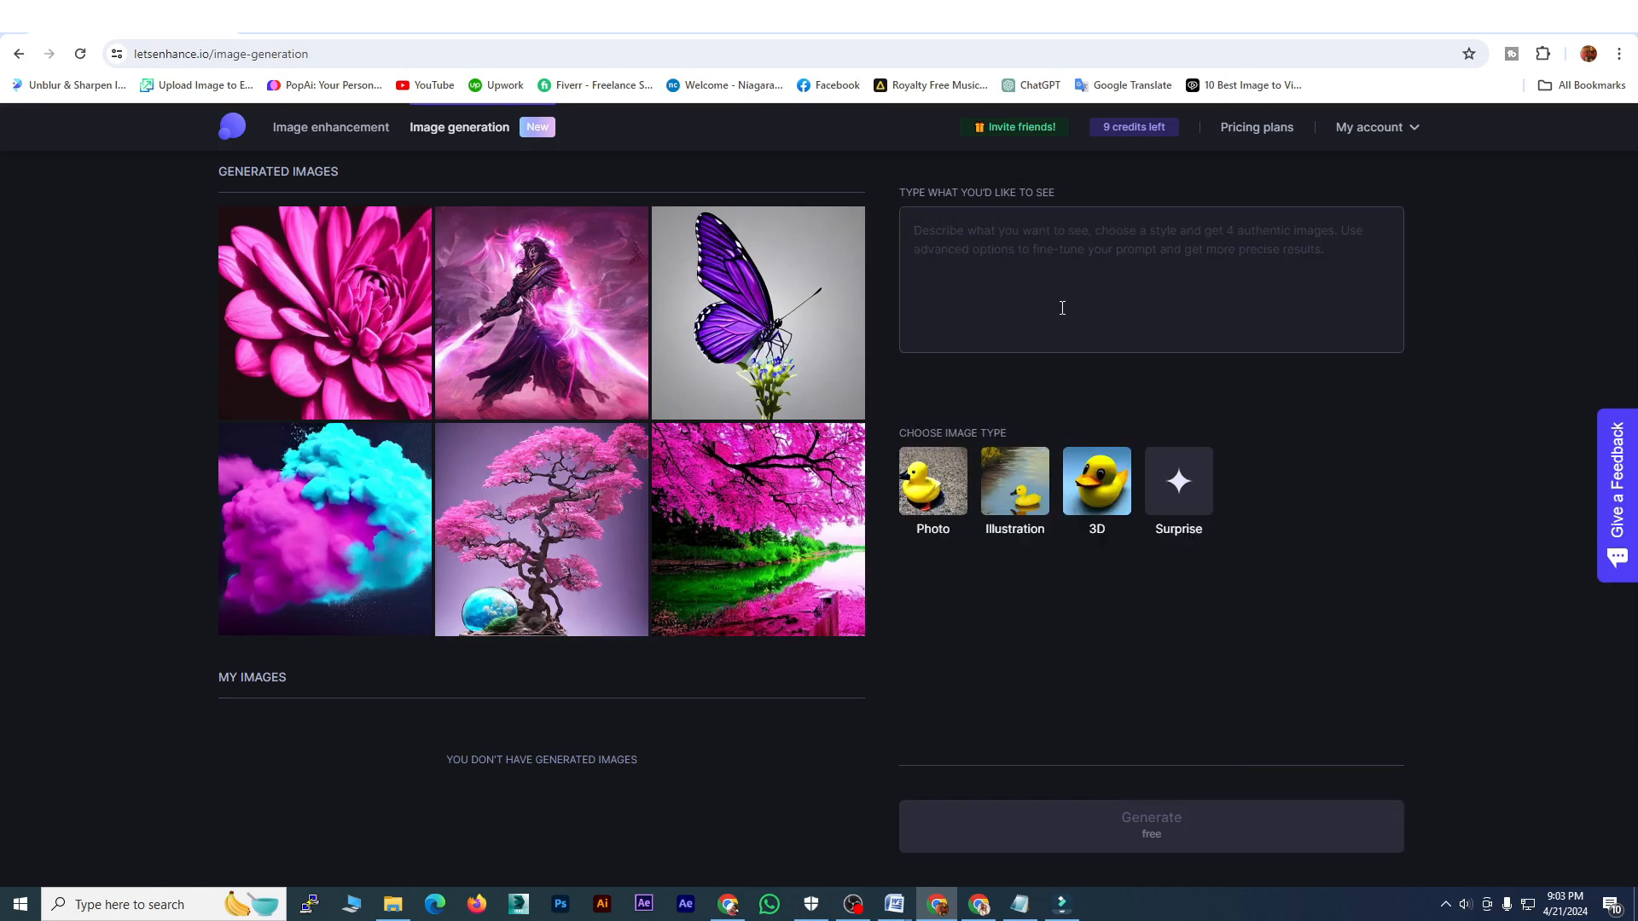
{"action": "left_click", "coordinate": [633, 803]}
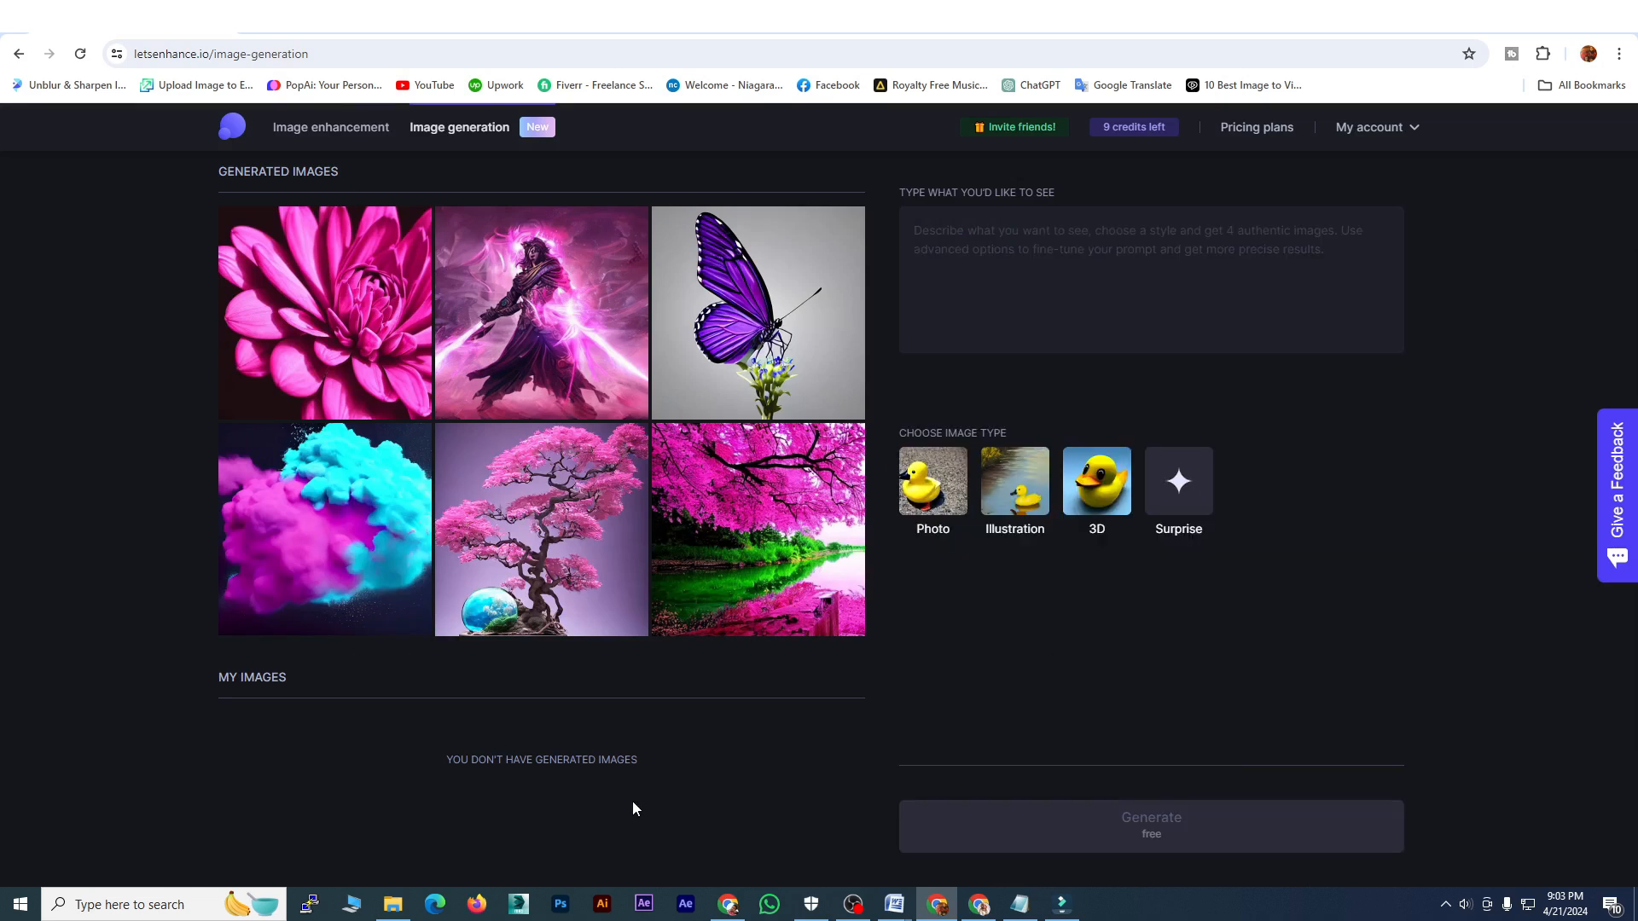
{"action": "left_click", "coordinate": [1086, 301]}
{"action": "right_click", "coordinate": [985, 249]}
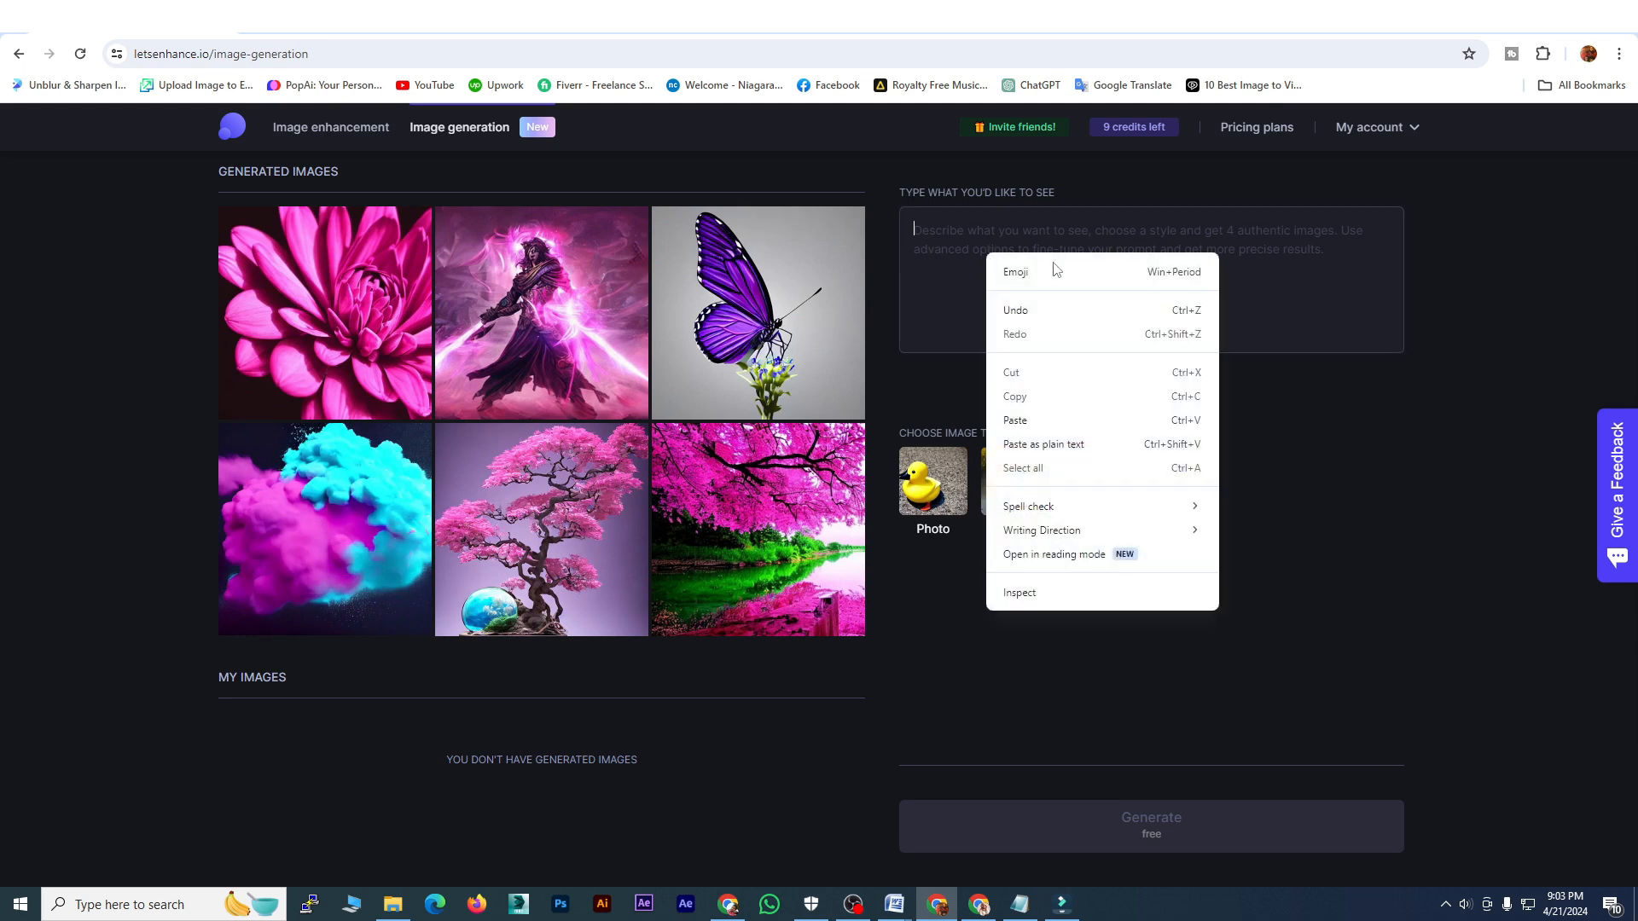
{"action": "left_click", "coordinate": [1028, 411]}
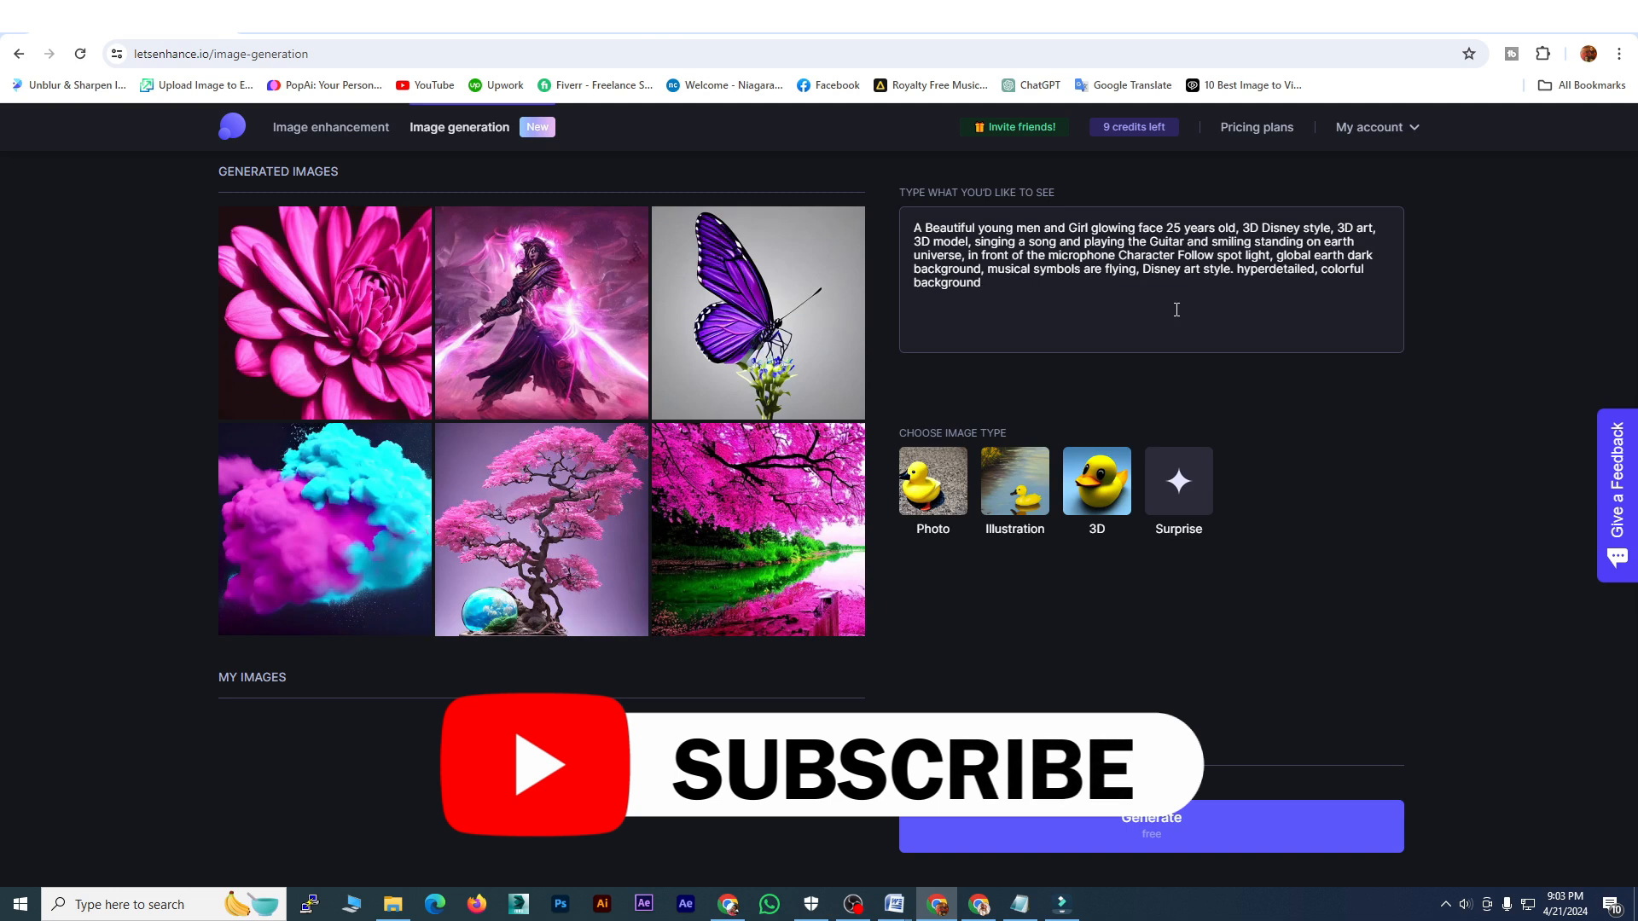
- Read through the pasted prompt and check the available image types
{"action": "key", "text": "ctrl+a"}
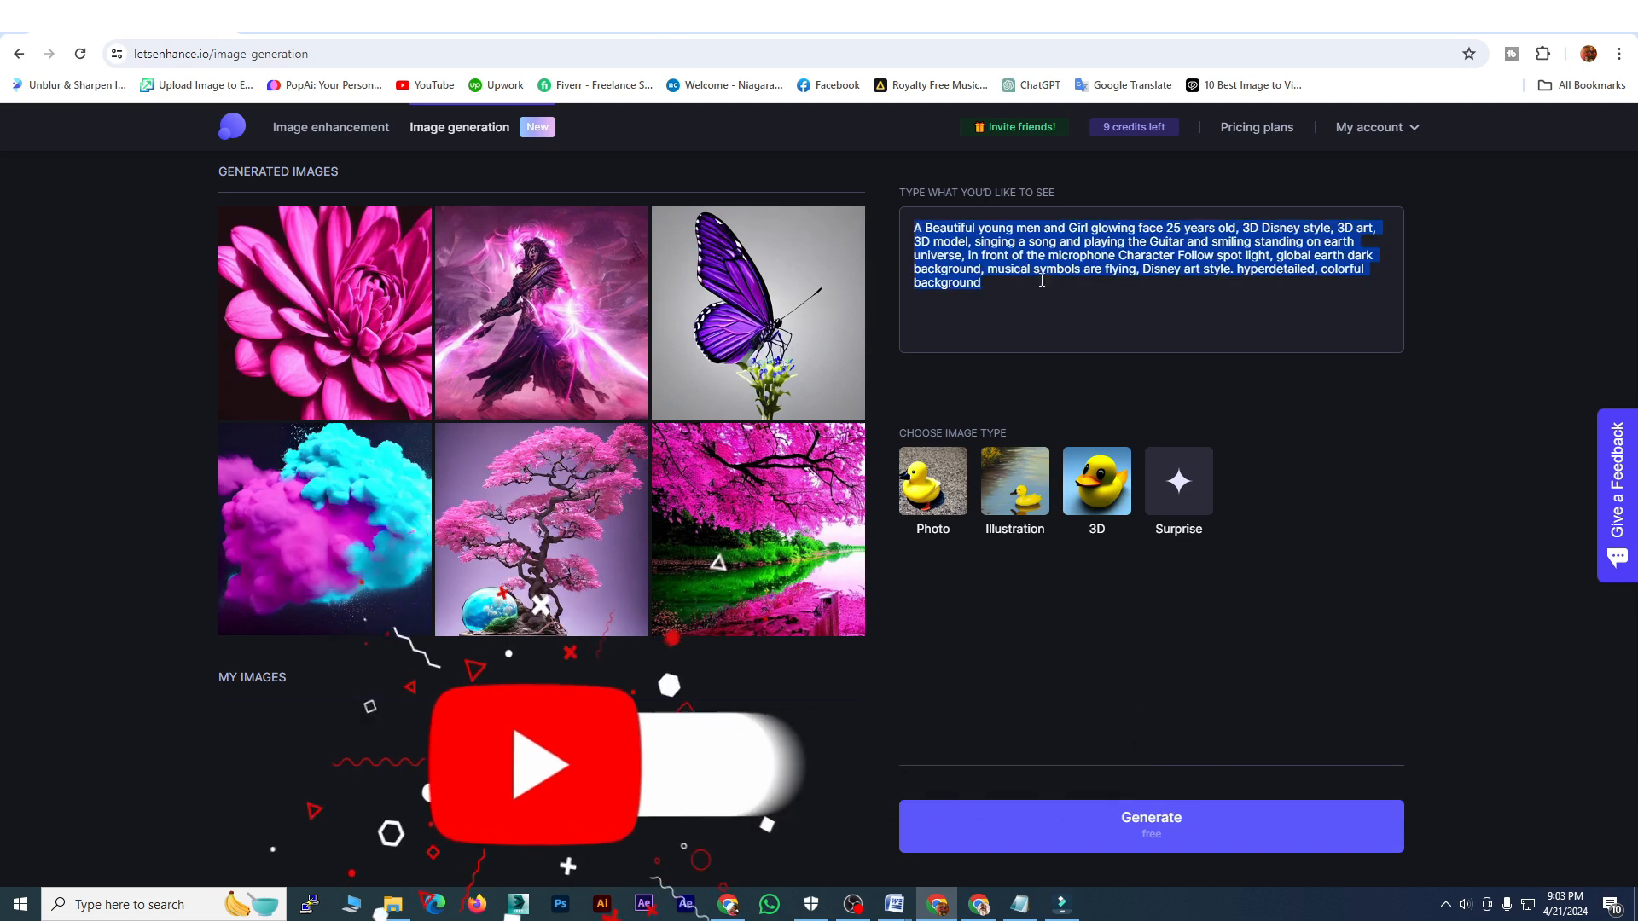
{"action": "left_click", "coordinate": [920, 224]}
{"action": "left_click_drag", "start_coordinate": [918, 223], "coordinate": [1021, 285]}
{"action": "left_click", "coordinate": [1021, 285]}
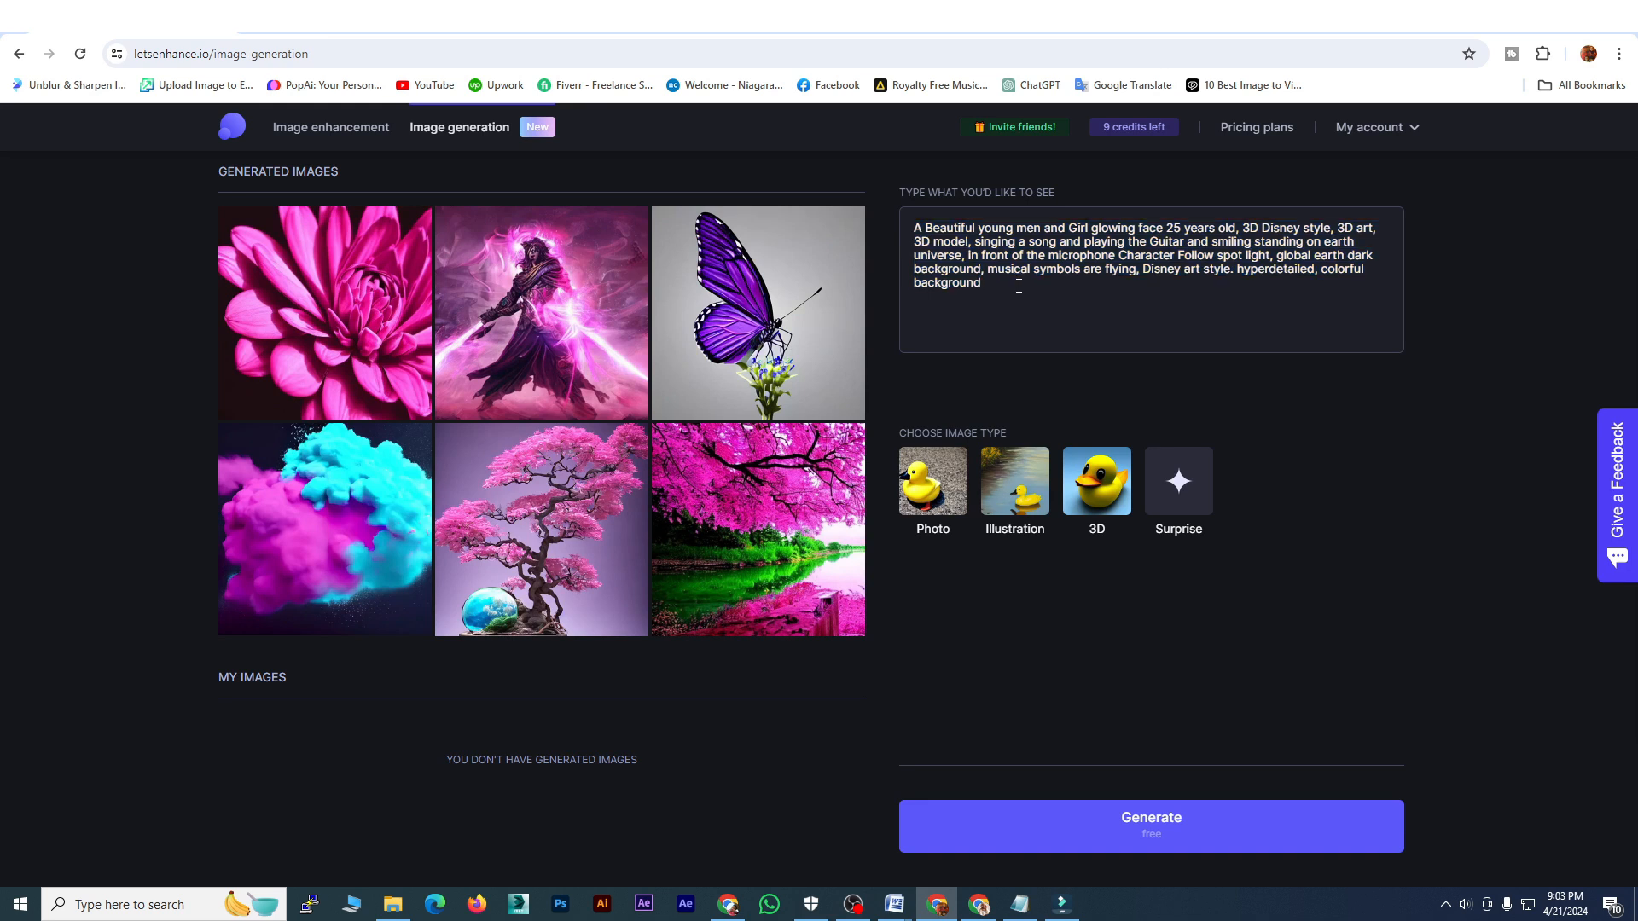
{"action": "left_click_drag", "start_coordinate": [1190, 224], "coordinate": [1194, 259]}
{"action": "left_click", "coordinate": [1194, 258]}
{"action": "left_click_drag", "start_coordinate": [905, 431], "coordinate": [1027, 439]}
{"action": "left_click", "coordinate": [1015, 432]}
{"action": "left_click", "coordinate": [1027, 438]}
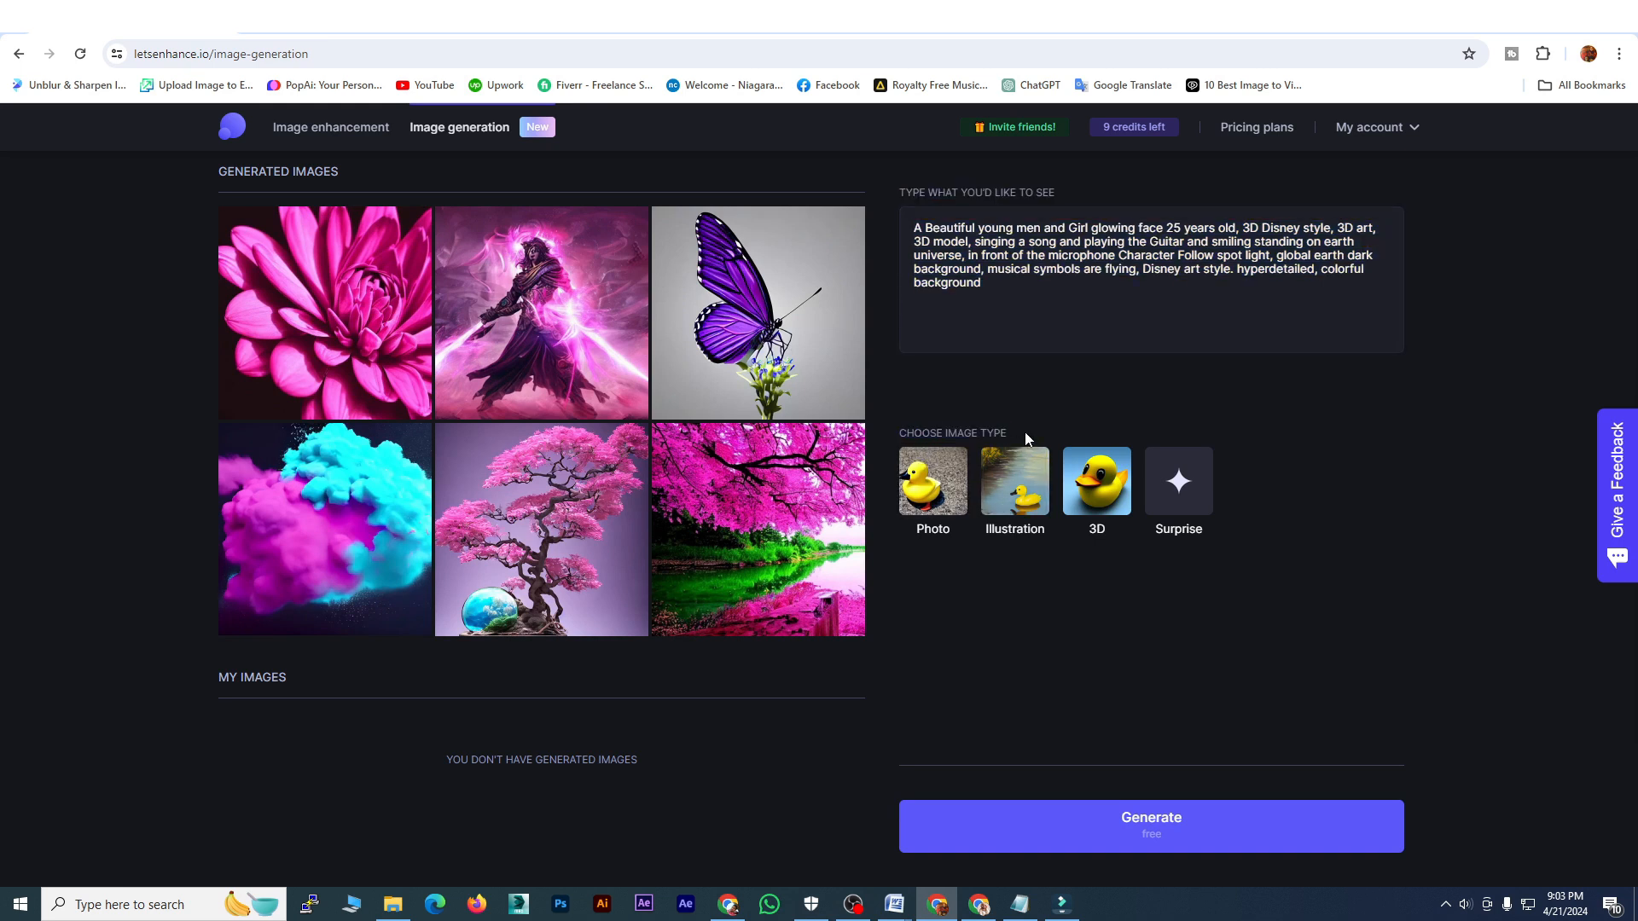
- Set the image type to Illustration and generate images from the pasted prompt
{"action": "left_click", "coordinate": [1019, 519]}
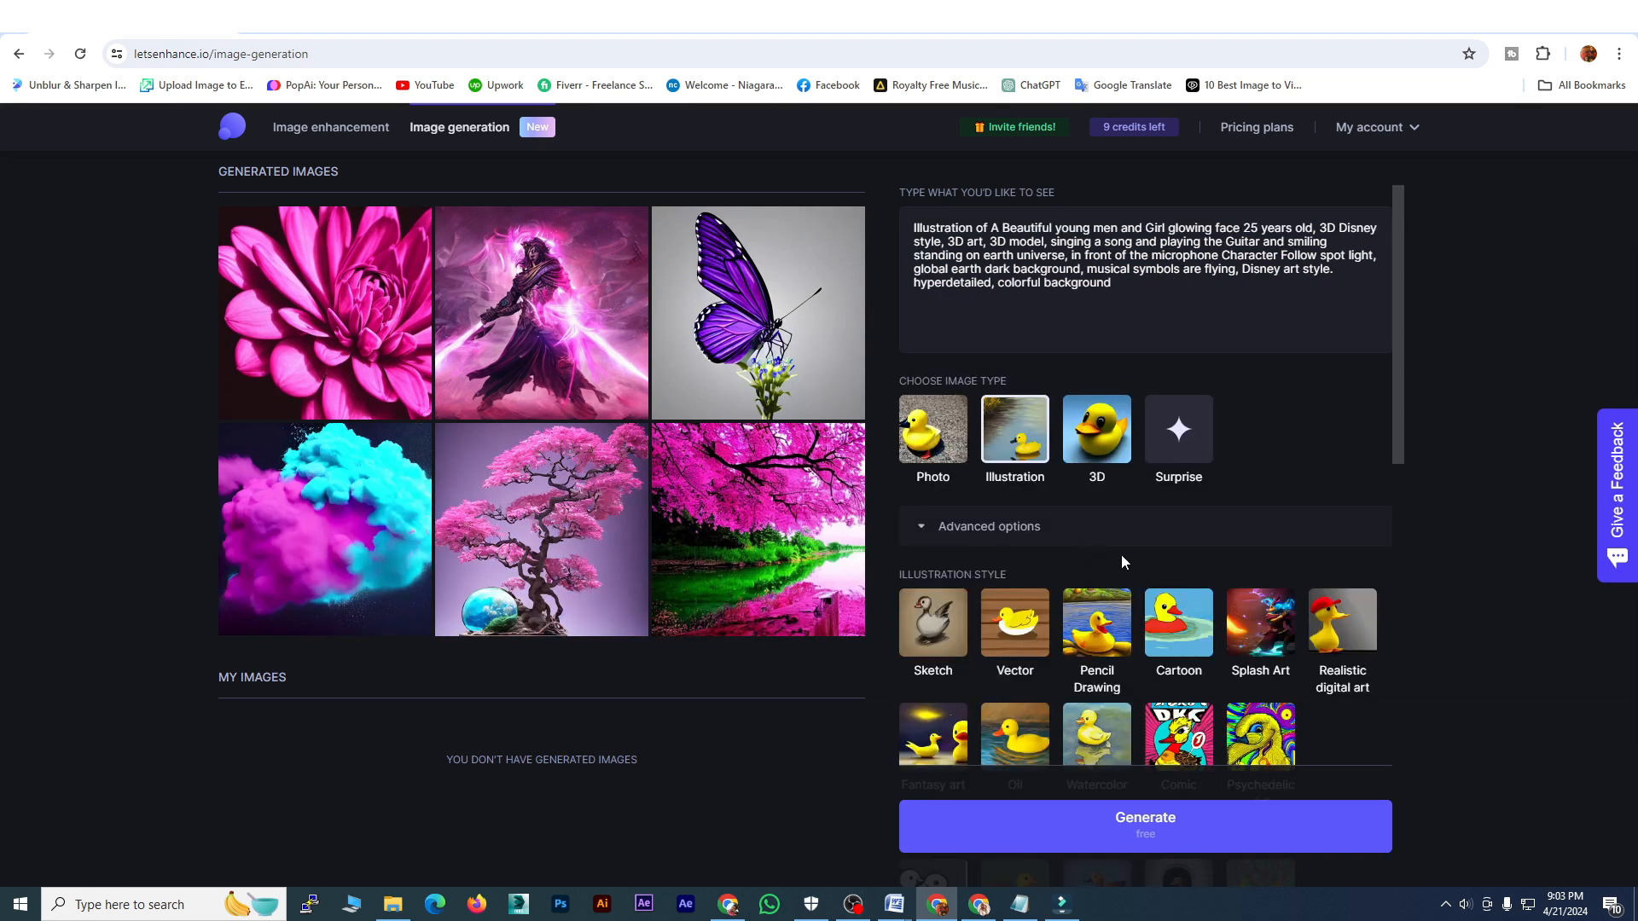
{"action": "scroll", "coordinate": [1121, 555], "scroll_direction": "down", "scroll_amount": 2}
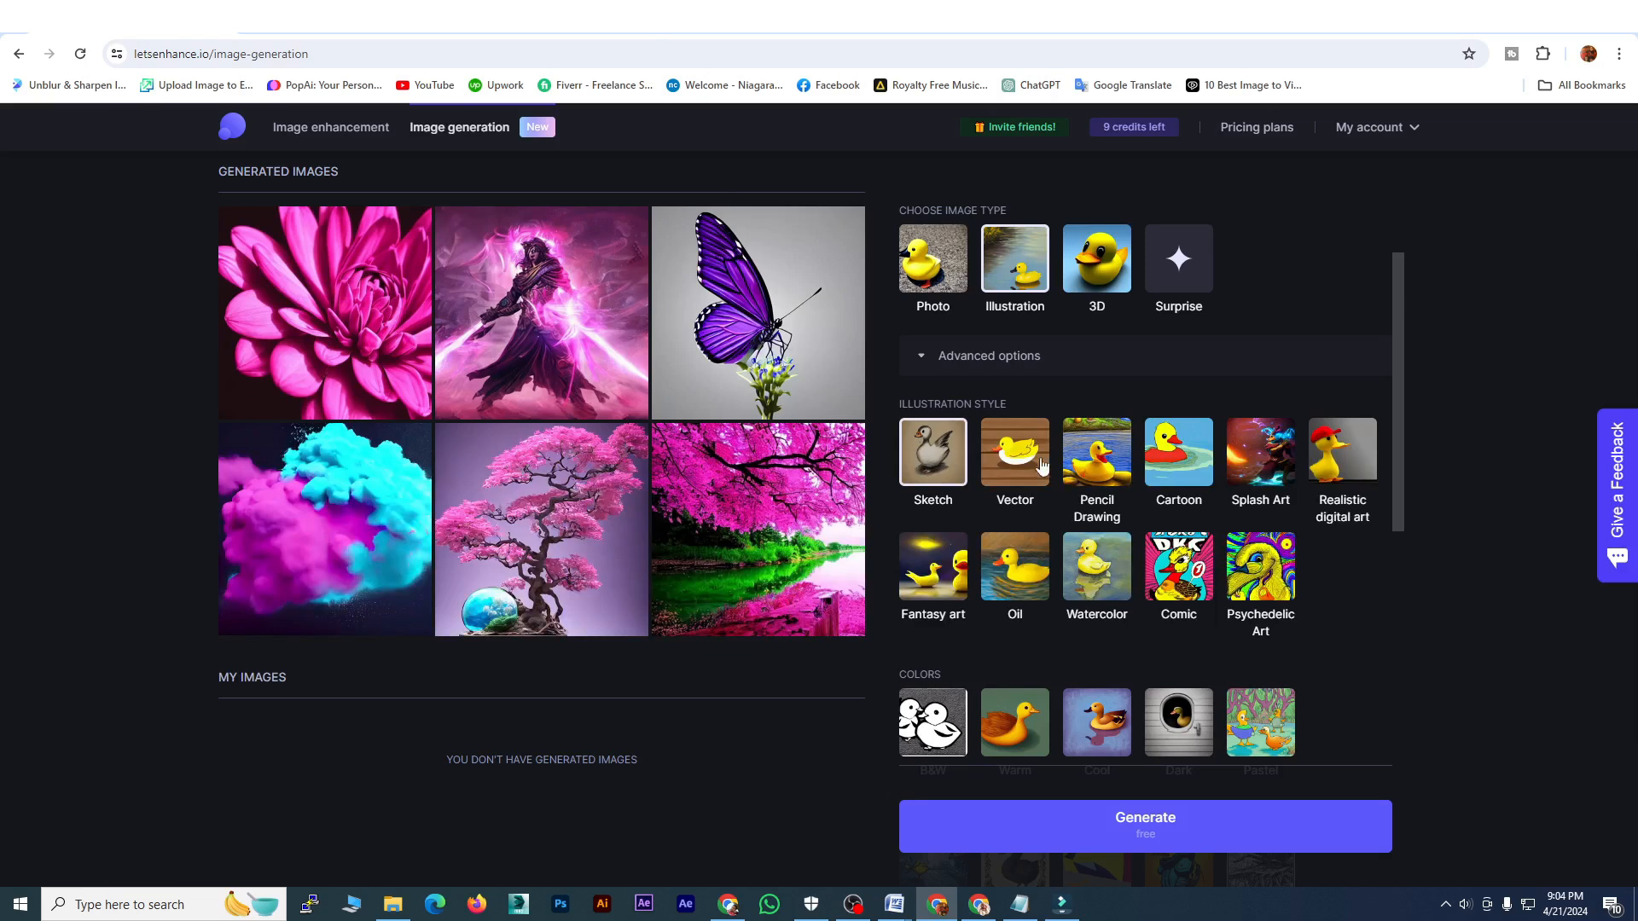
{"action": "left_click", "coordinate": [1320, 468]}
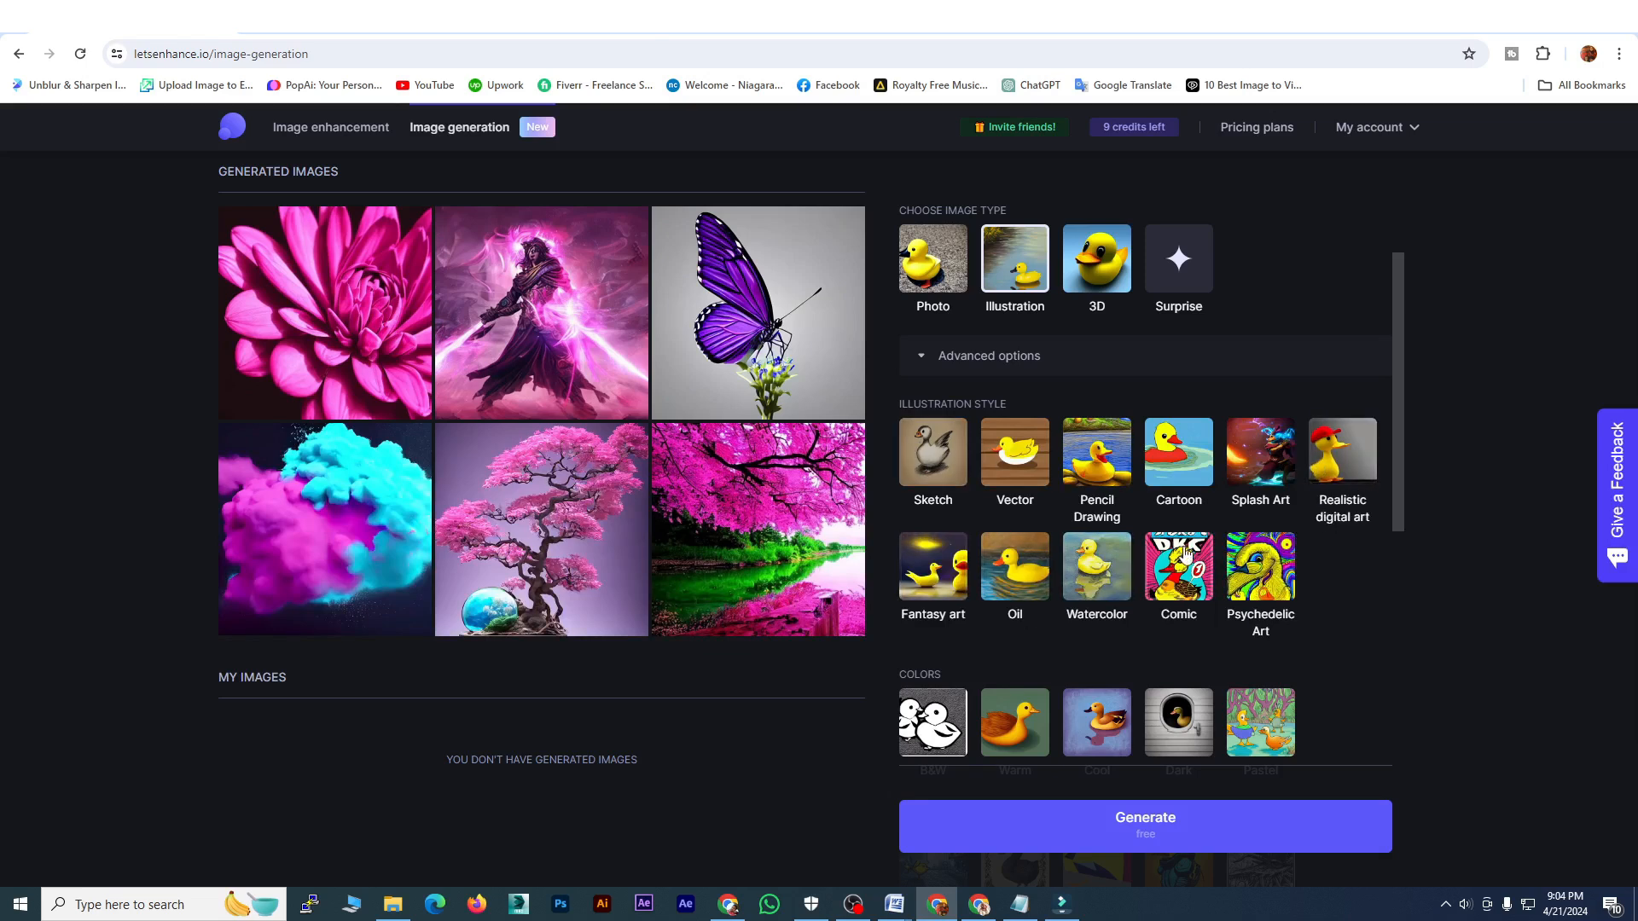
{"action": "scroll", "coordinate": [1092, 589], "scroll_direction": "down", "scroll_amount": 2}
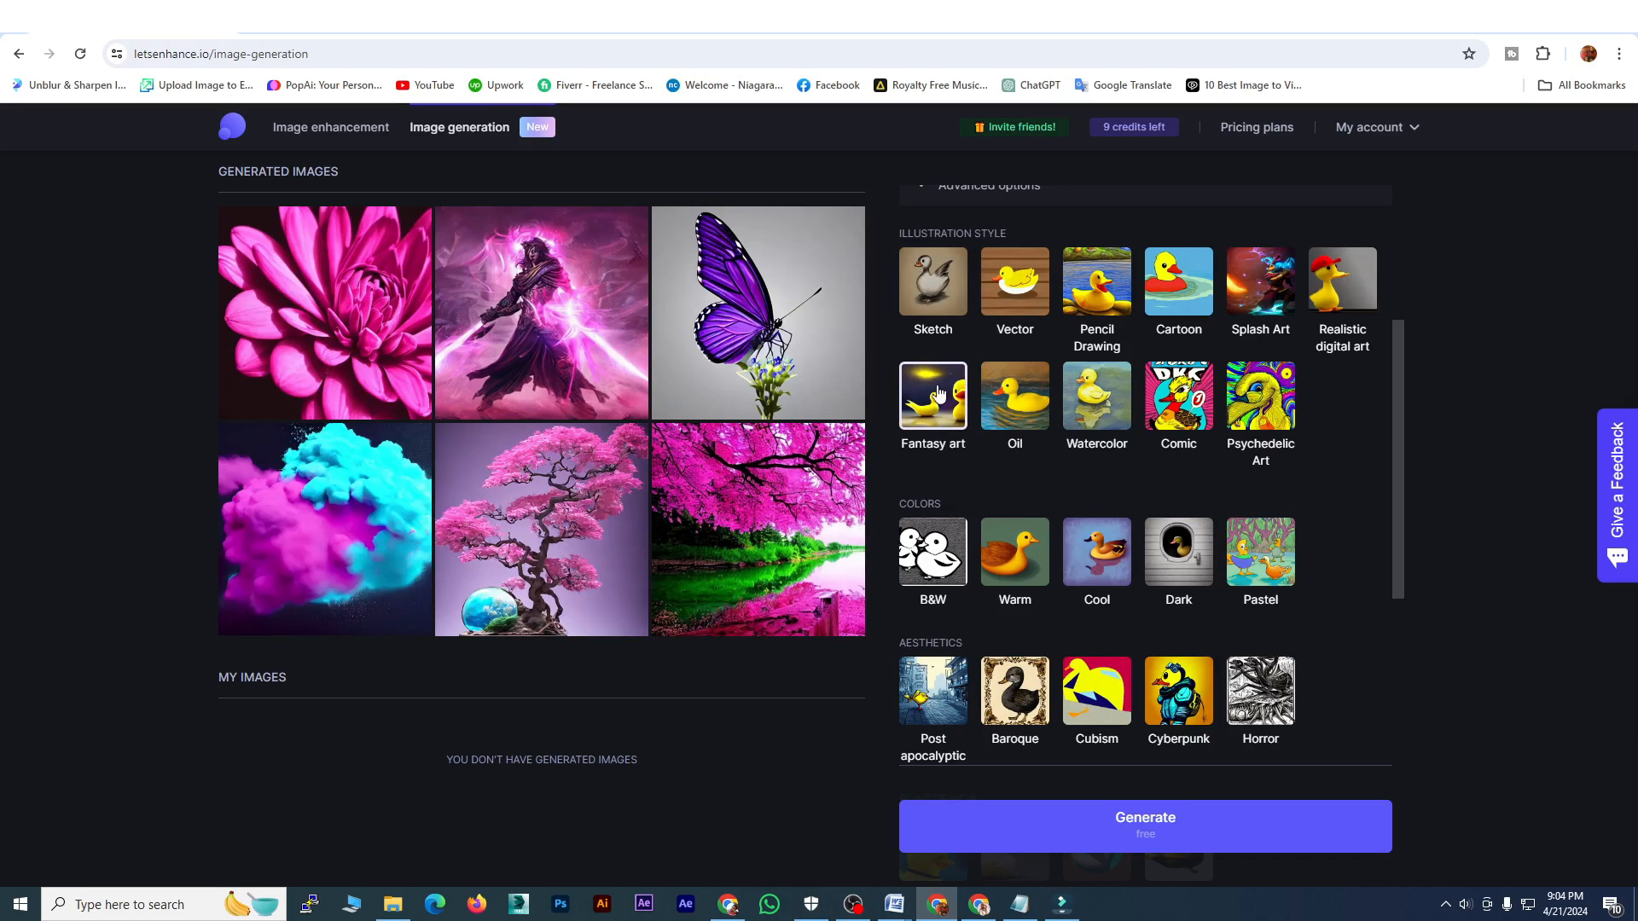
{"action": "scroll", "coordinate": [1384, 548], "scroll_direction": "down", "scroll_amount": 5}
{"action": "scroll", "coordinate": [1382, 544], "scroll_direction": "down", "scroll_amount": 3}
{"action": "scroll", "coordinate": [1382, 537], "scroll_direction": "up", "scroll_amount": 10}
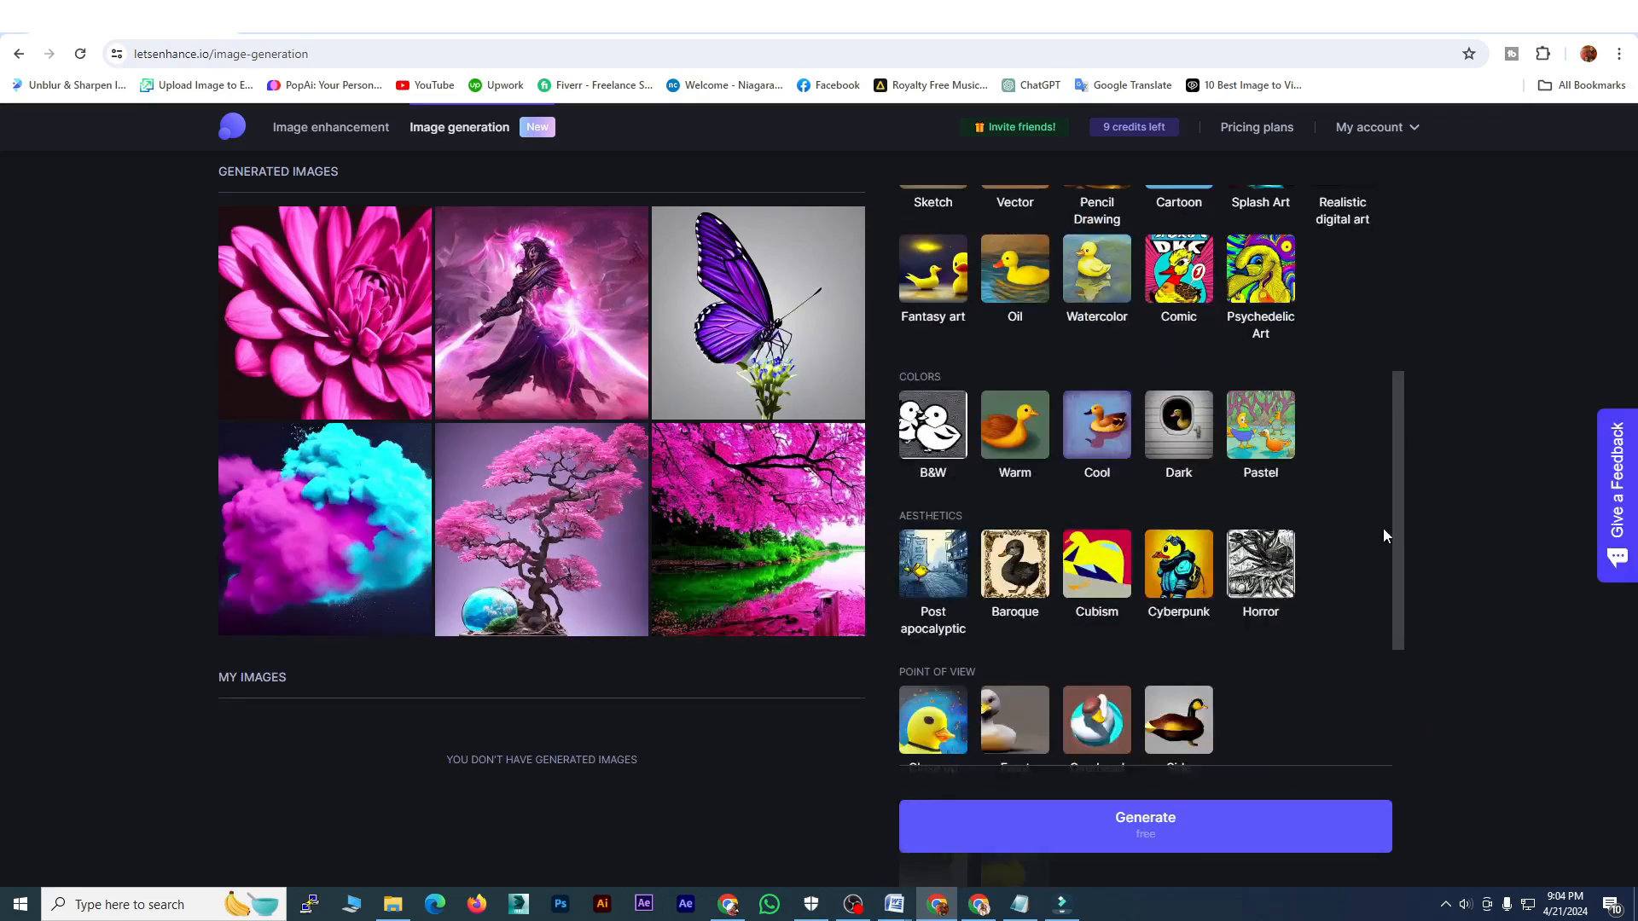
{"action": "left_click", "coordinate": [1177, 832]}
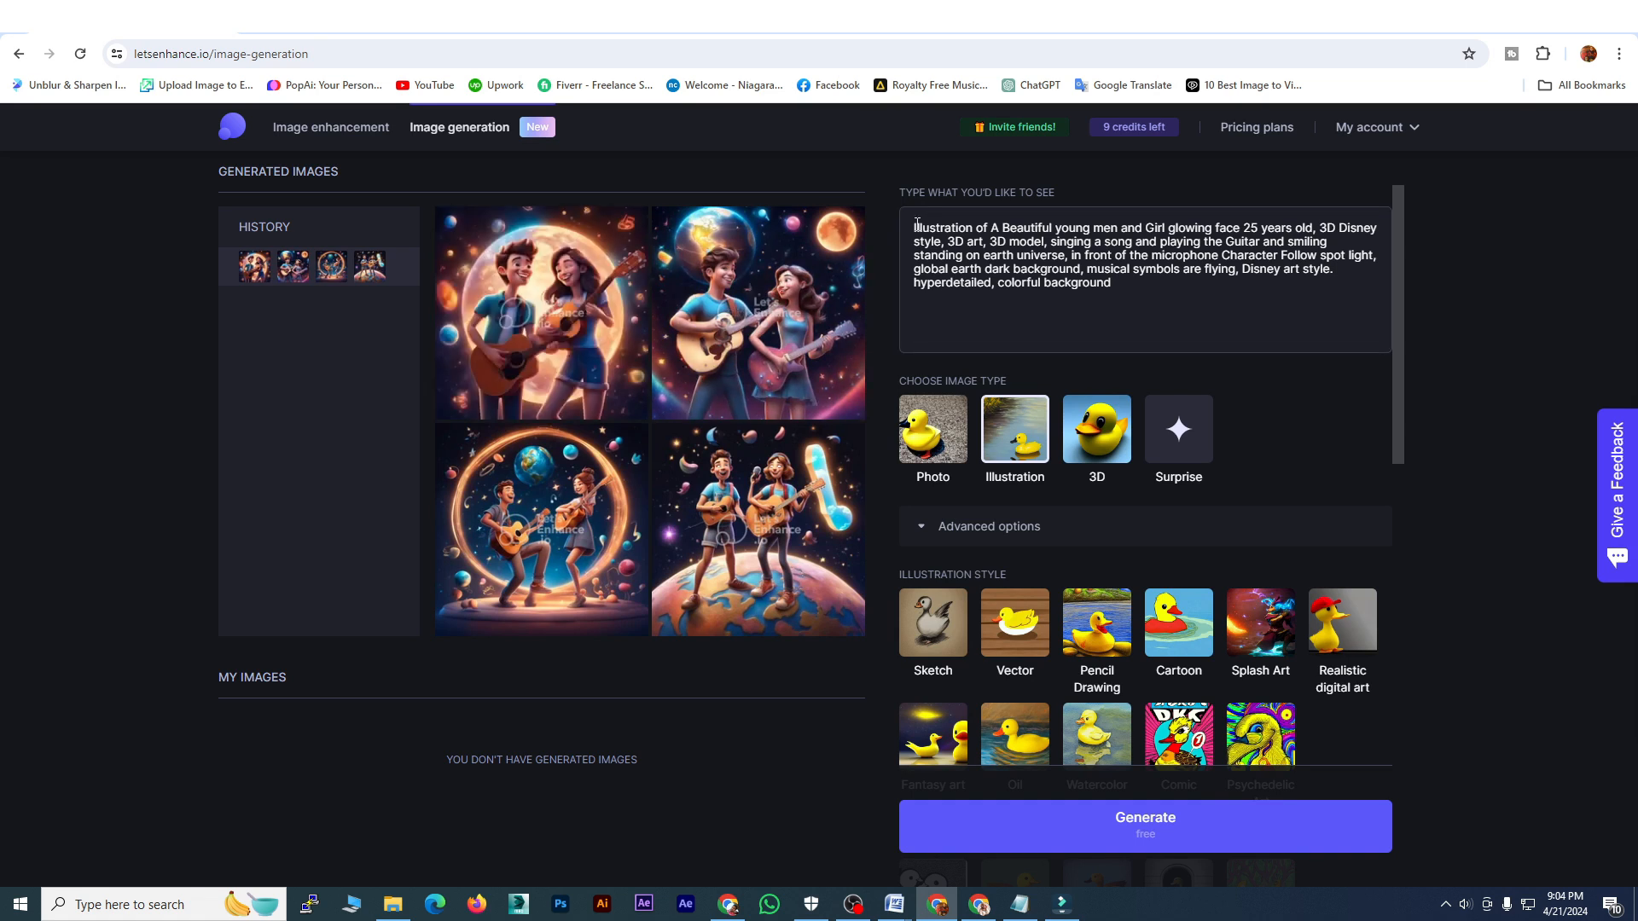
- Compare the prompt with the generated set and view its first image enlarged, closing the preview when done
{"action": "left_click_drag", "start_coordinate": [938, 223], "coordinate": [1005, 243]}
{"action": "left_click", "coordinate": [956, 241]}
{"action": "left_click_drag", "start_coordinate": [926, 227], "coordinate": [1138, 284]}
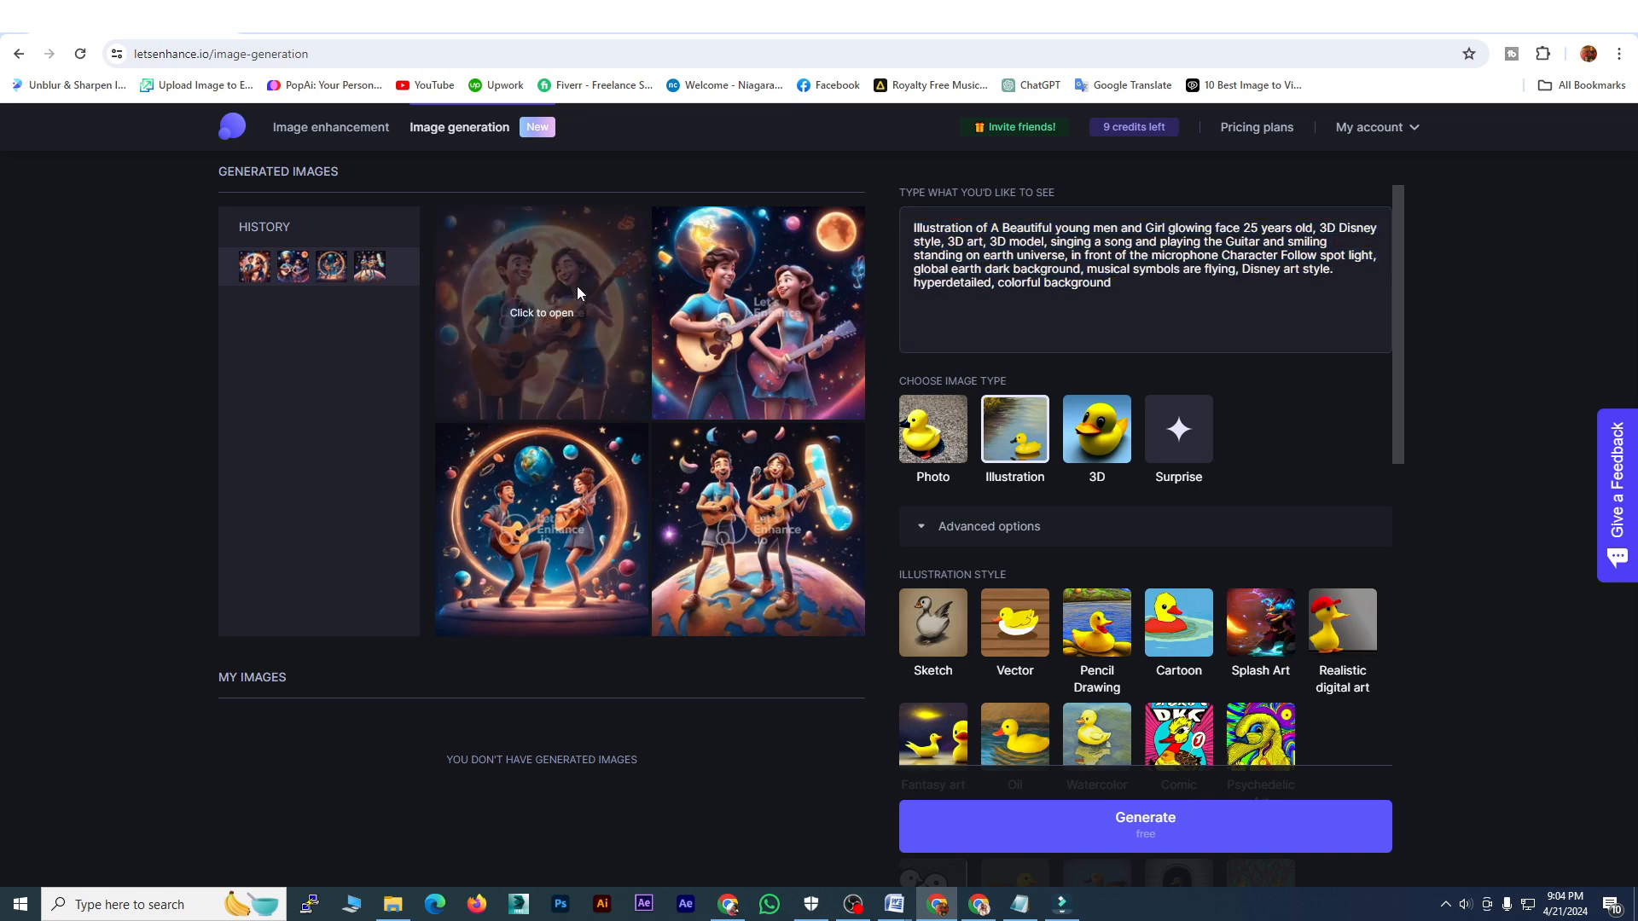
{"action": "left_click", "coordinate": [577, 285]}
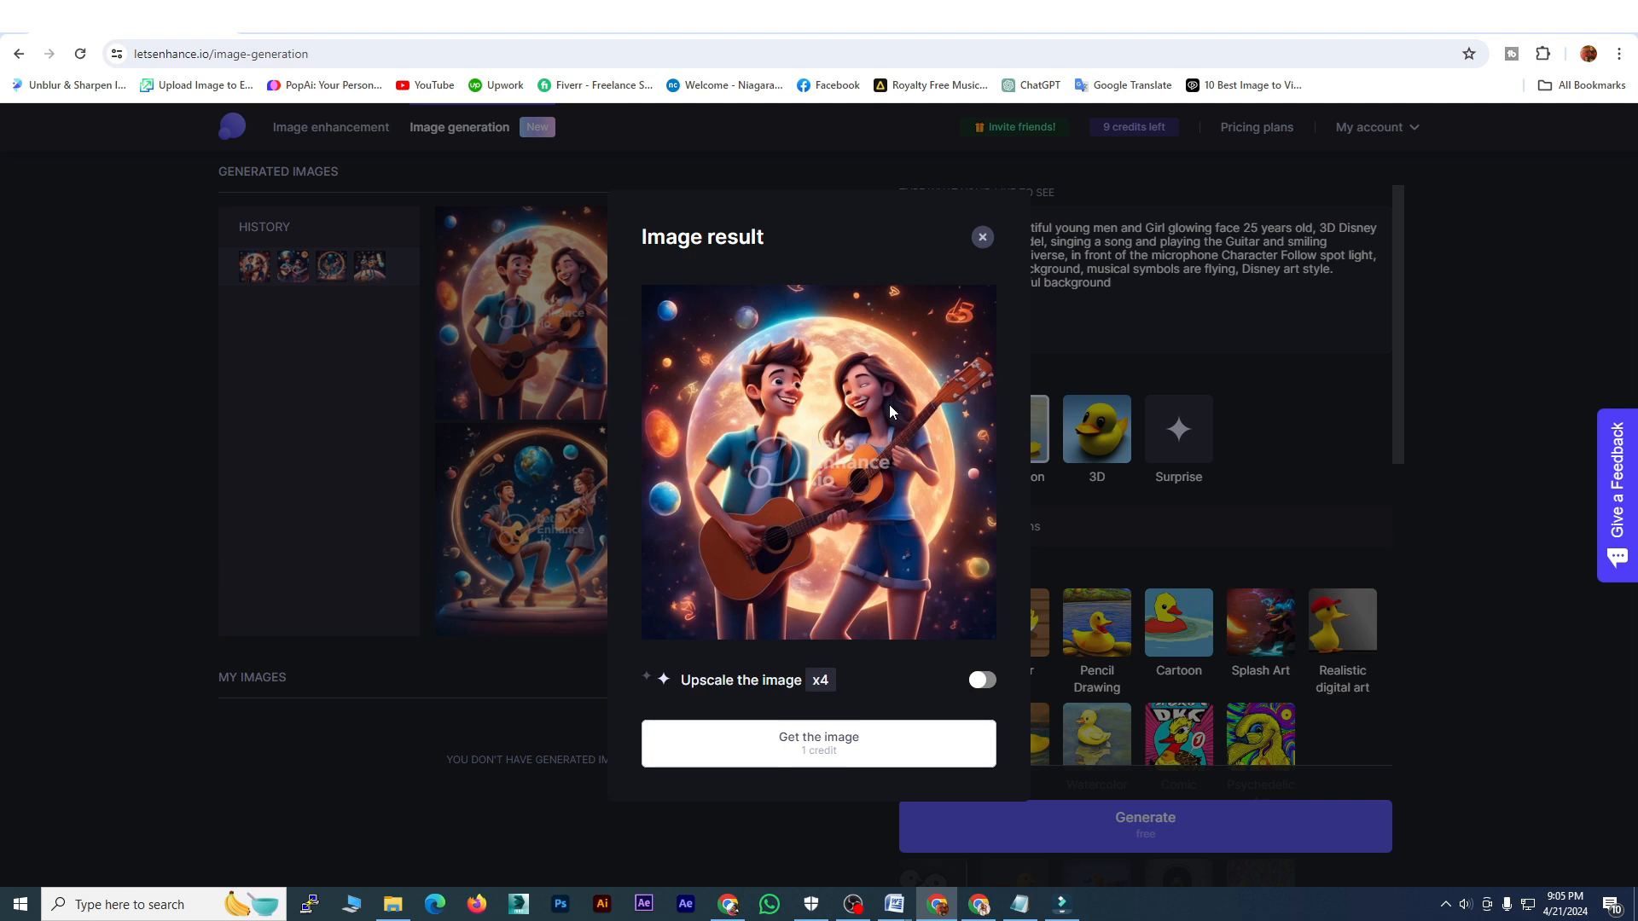
{"action": "left_click", "coordinate": [1032, 269]}
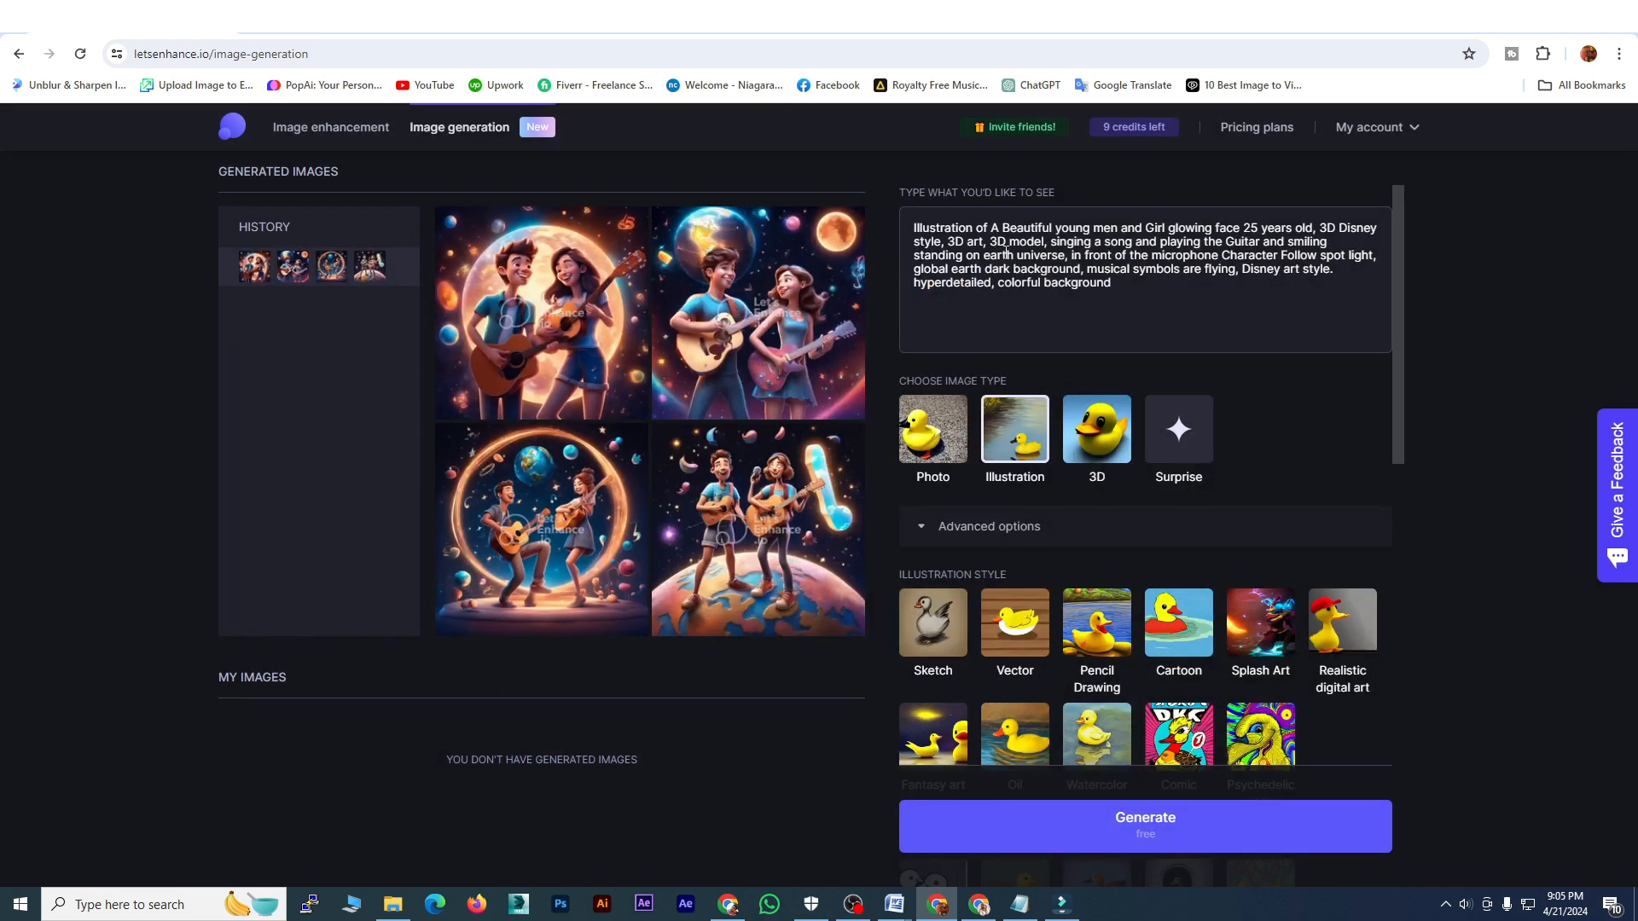
- Reread the prompt and inspect the second generated image enlarged, closing the preview when done
{"action": "left_click_drag", "start_coordinate": [936, 234], "coordinate": [1117, 285]}
{"action": "left_click", "coordinate": [1143, 286]}
{"action": "left_click", "coordinate": [788, 325]}
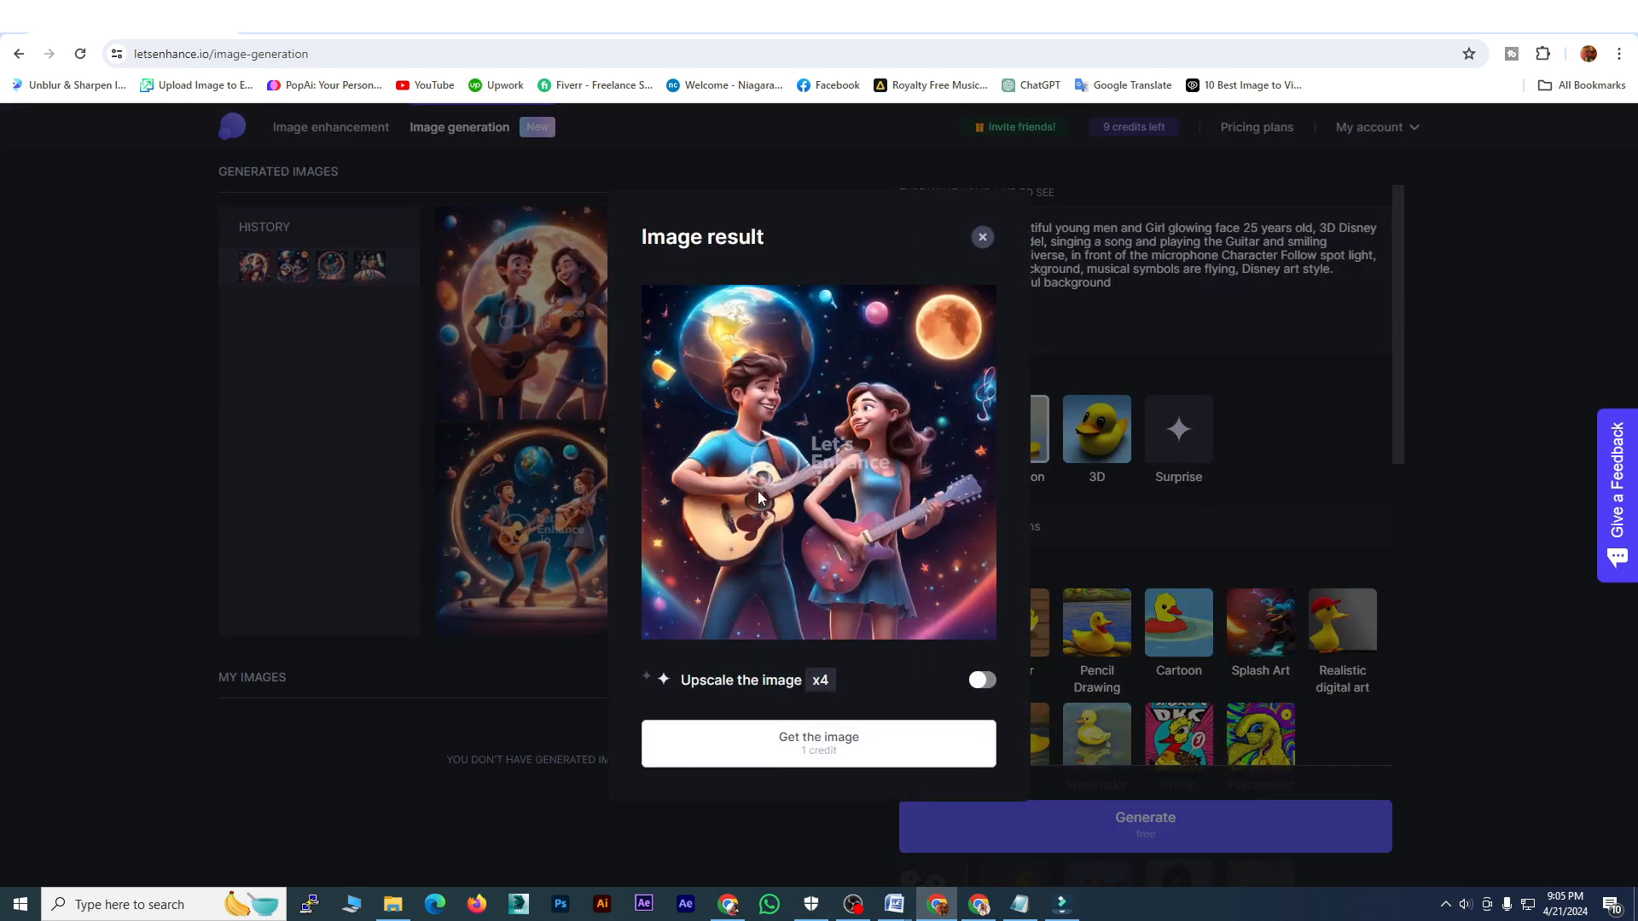
{"action": "left_click", "coordinate": [981, 238]}
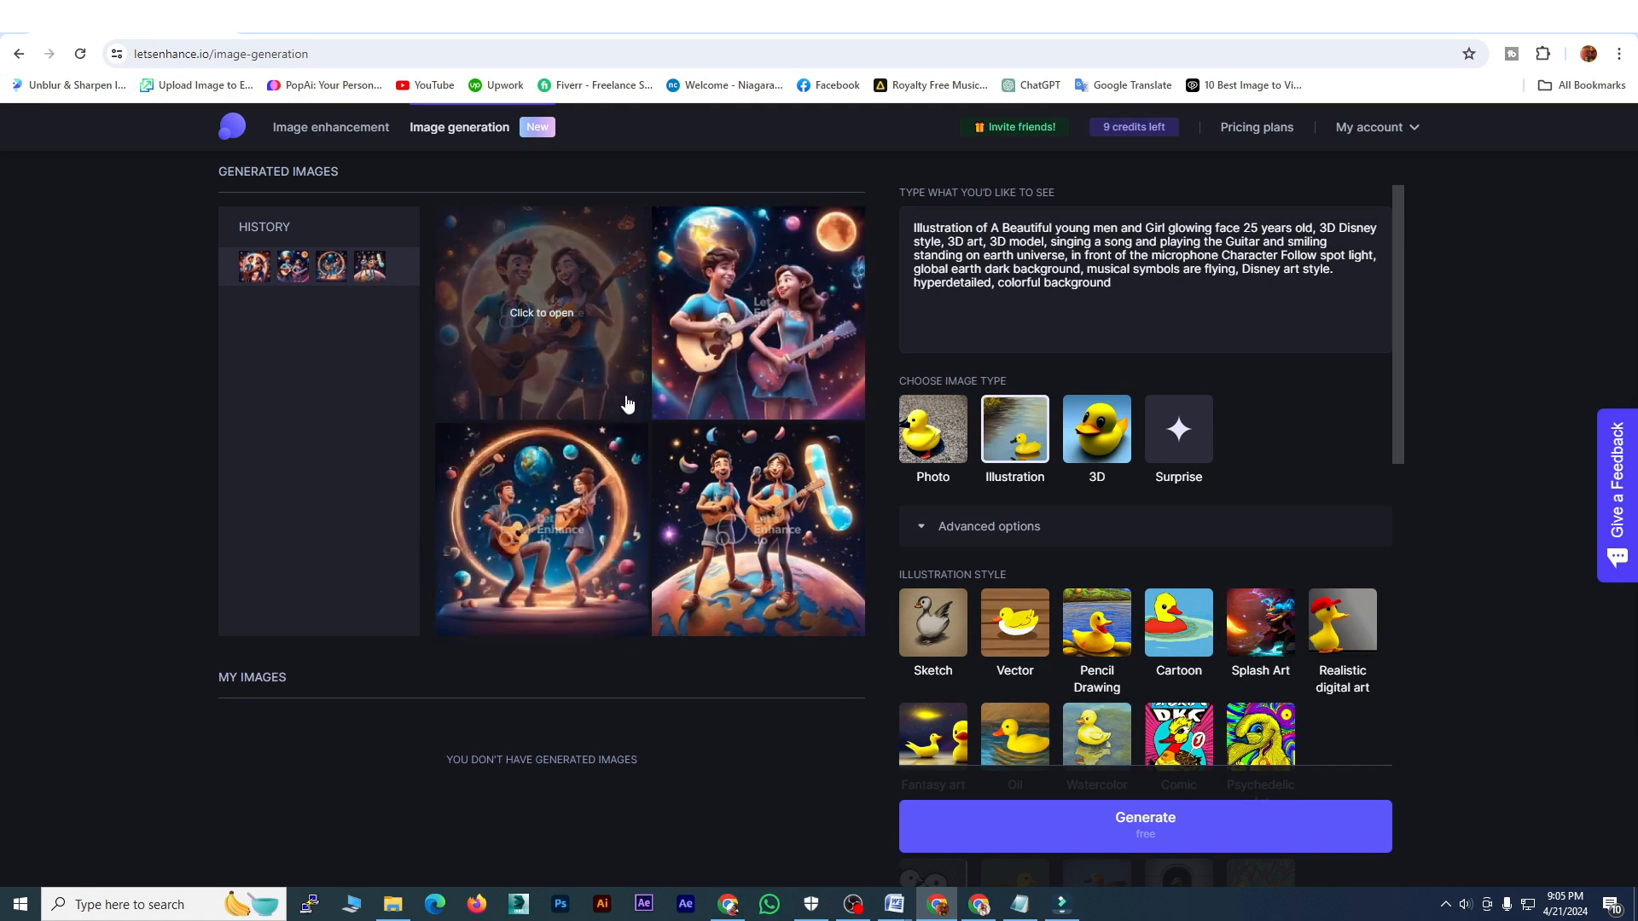
- Generate another set of images from the same prompt and open its first and third results
{"action": "left_click", "coordinate": [1191, 823]}
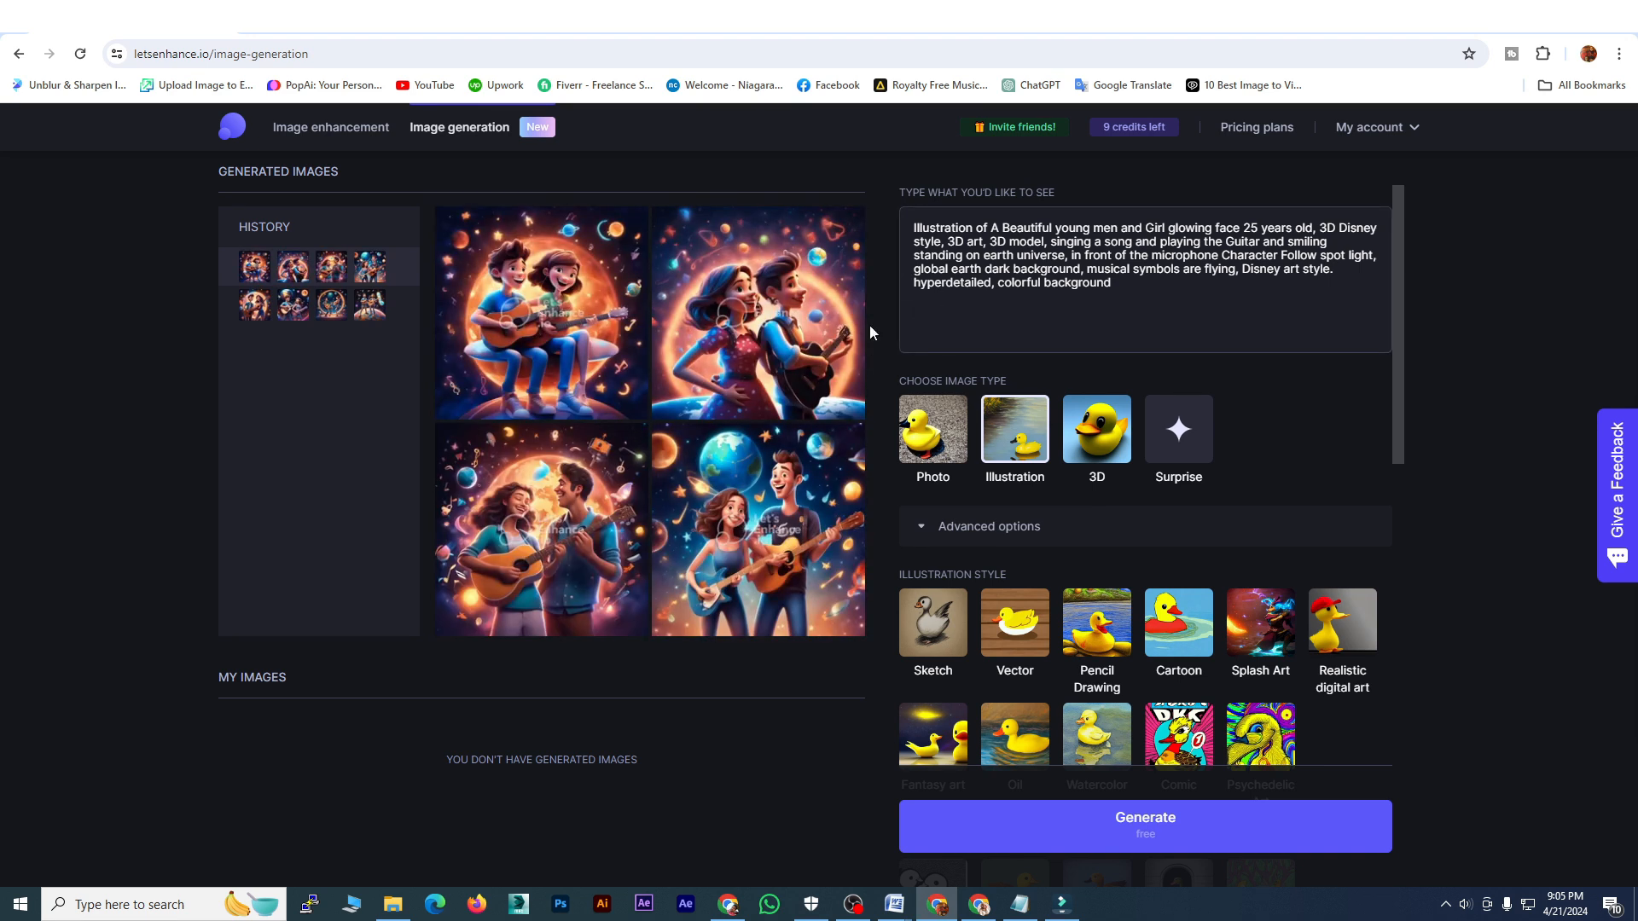
{"action": "left_click", "coordinate": [636, 341]}
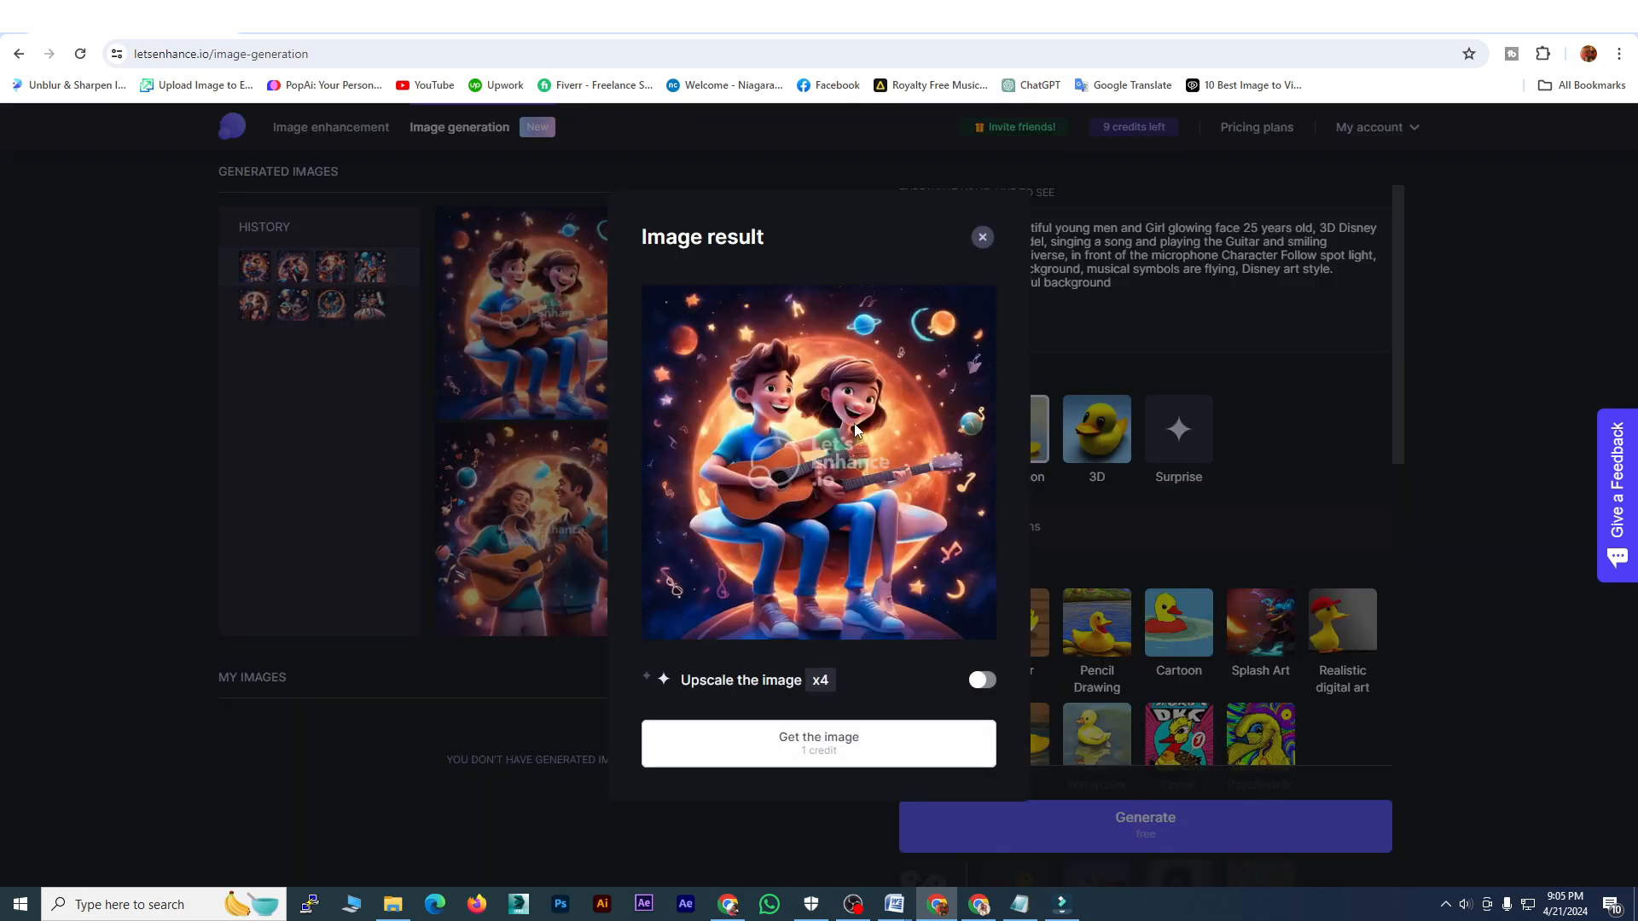
{"action": "left_click", "coordinate": [525, 520]}
{"action": "left_click", "coordinate": [538, 527]}
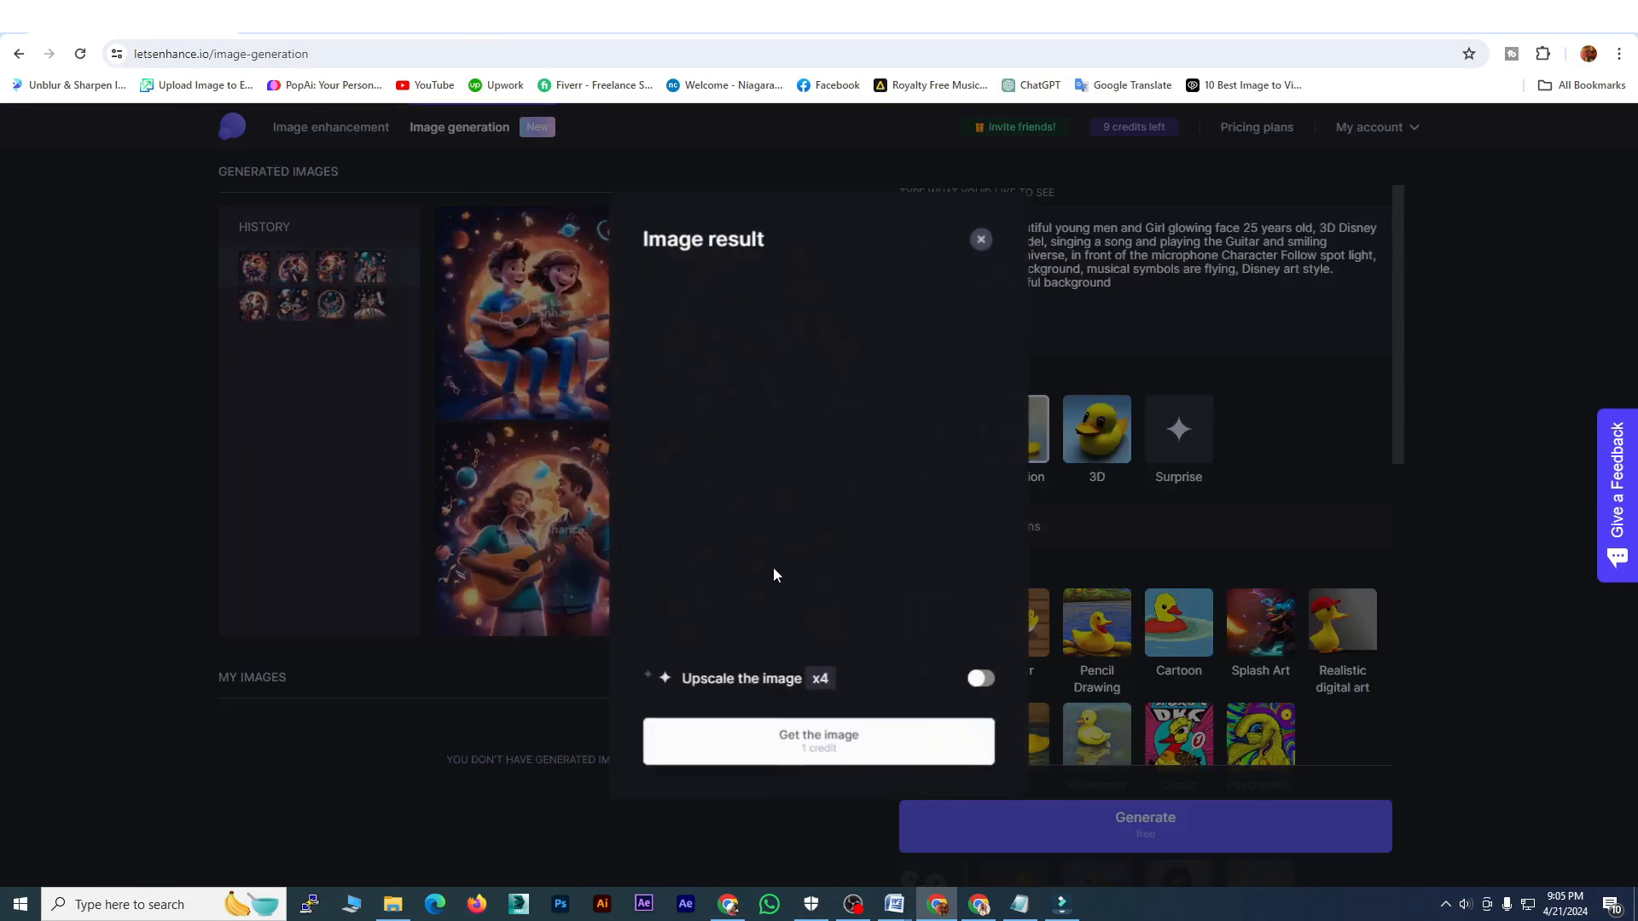
- Close the enlarged image, set the image type to Photo with the Film photography style, and generate a new set
{"action": "left_click", "coordinate": [983, 239]}
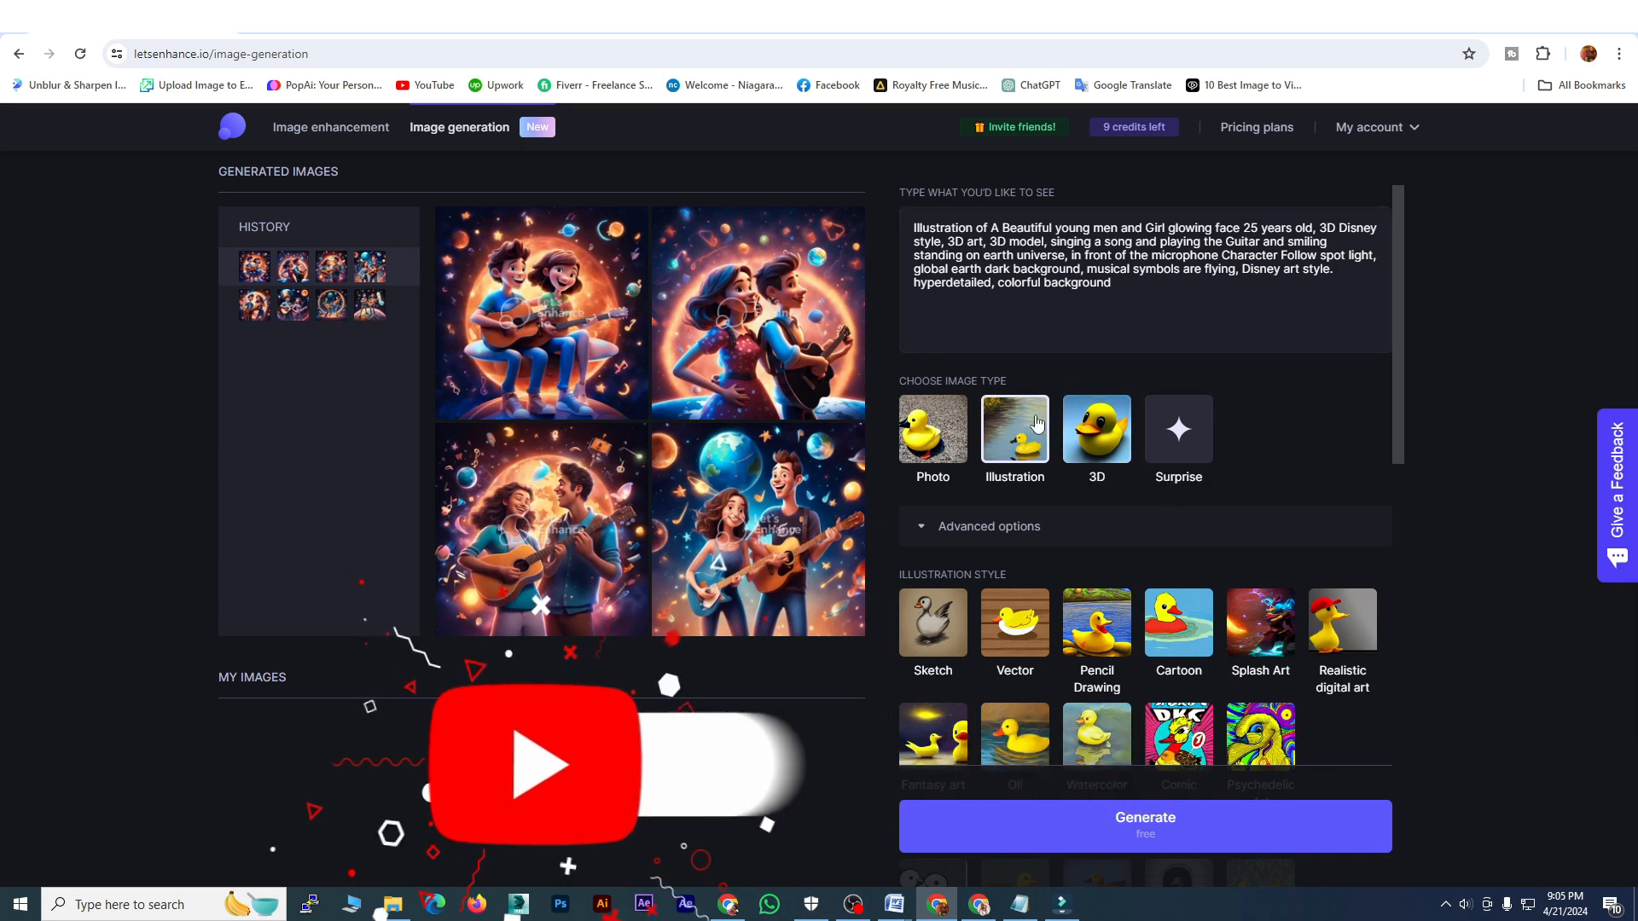
{"action": "scroll", "coordinate": [1036, 424], "scroll_direction": "down", "scroll_amount": 2}
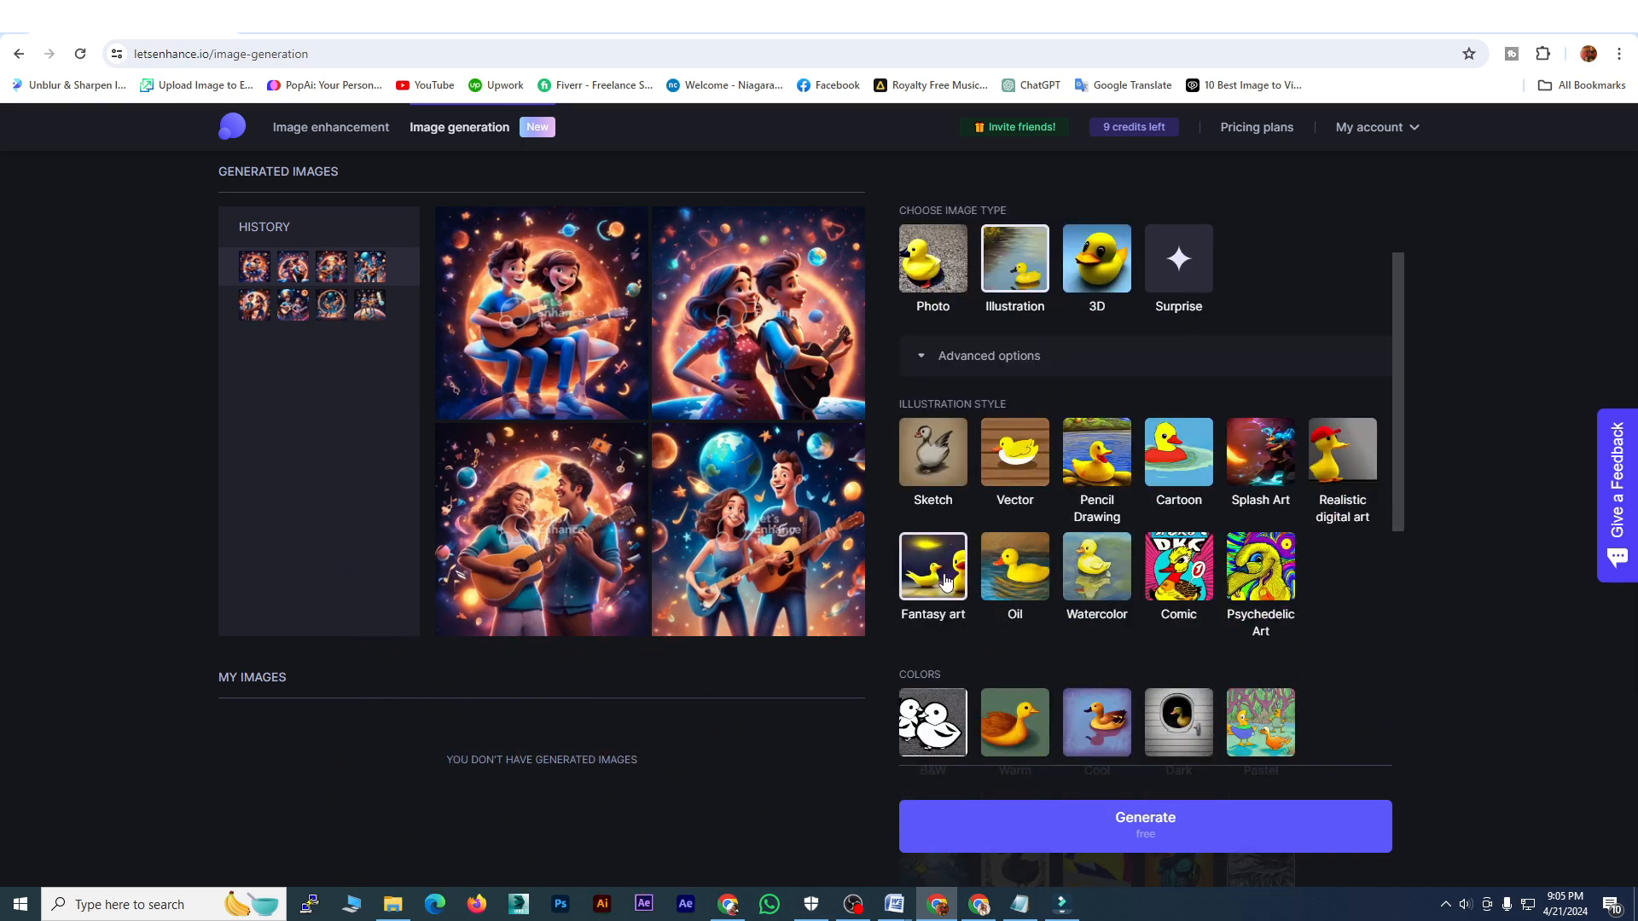
{"action": "scroll", "coordinate": [1090, 577], "scroll_direction": "up", "scroll_amount": 2}
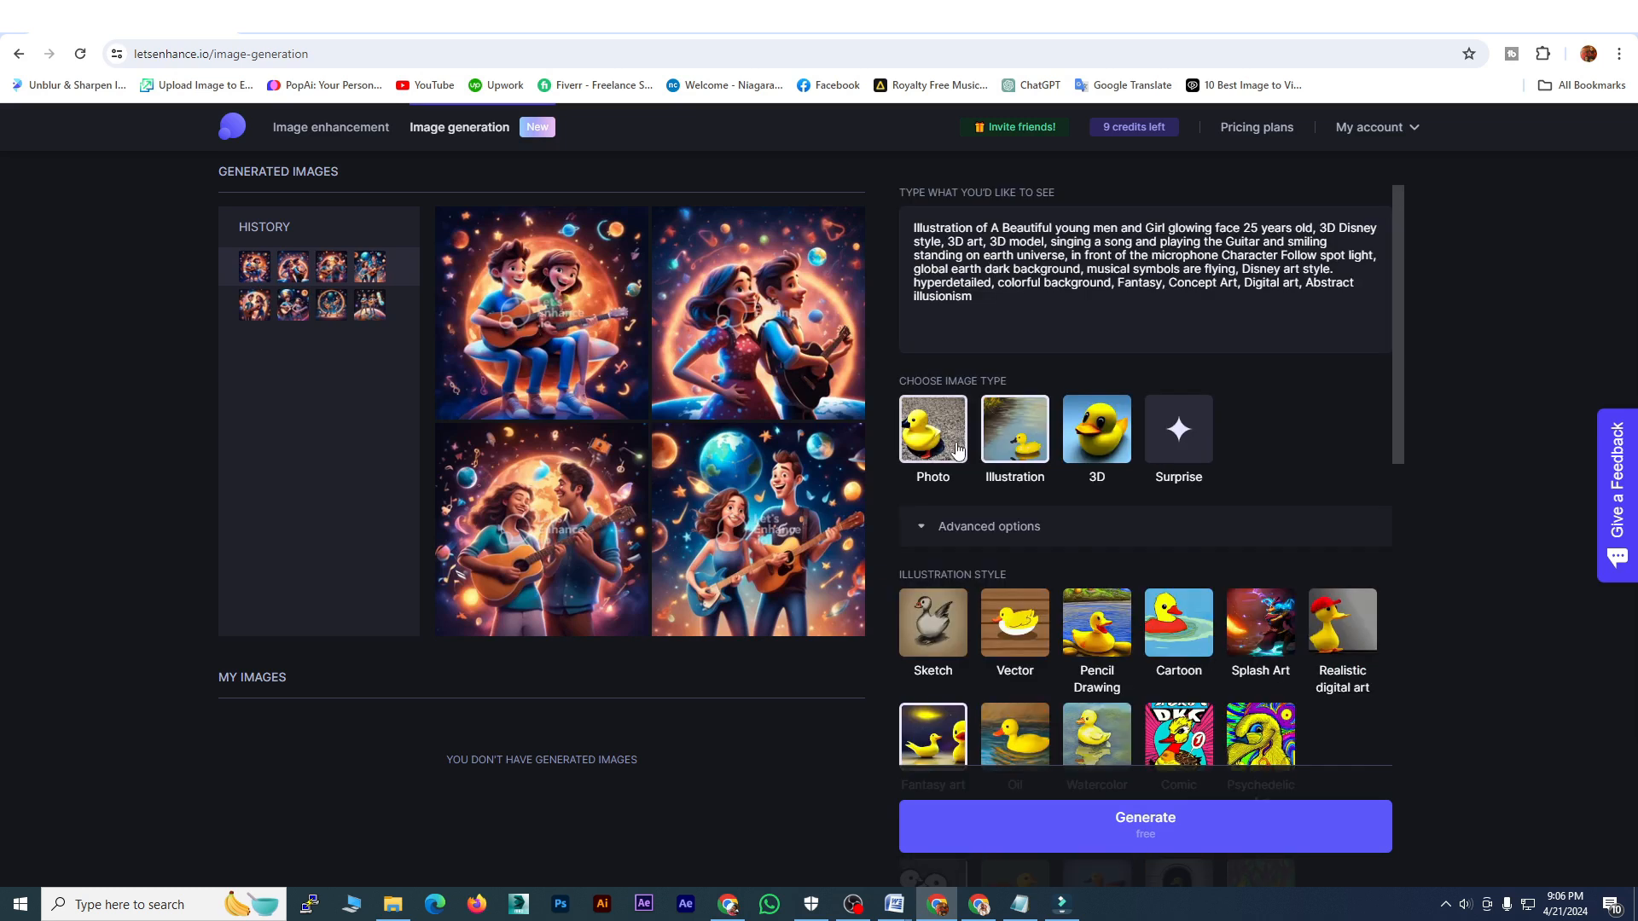
{"action": "left_click", "coordinate": [936, 435]}
{"action": "scroll", "coordinate": [1074, 538], "scroll_direction": "down", "scroll_amount": 2}
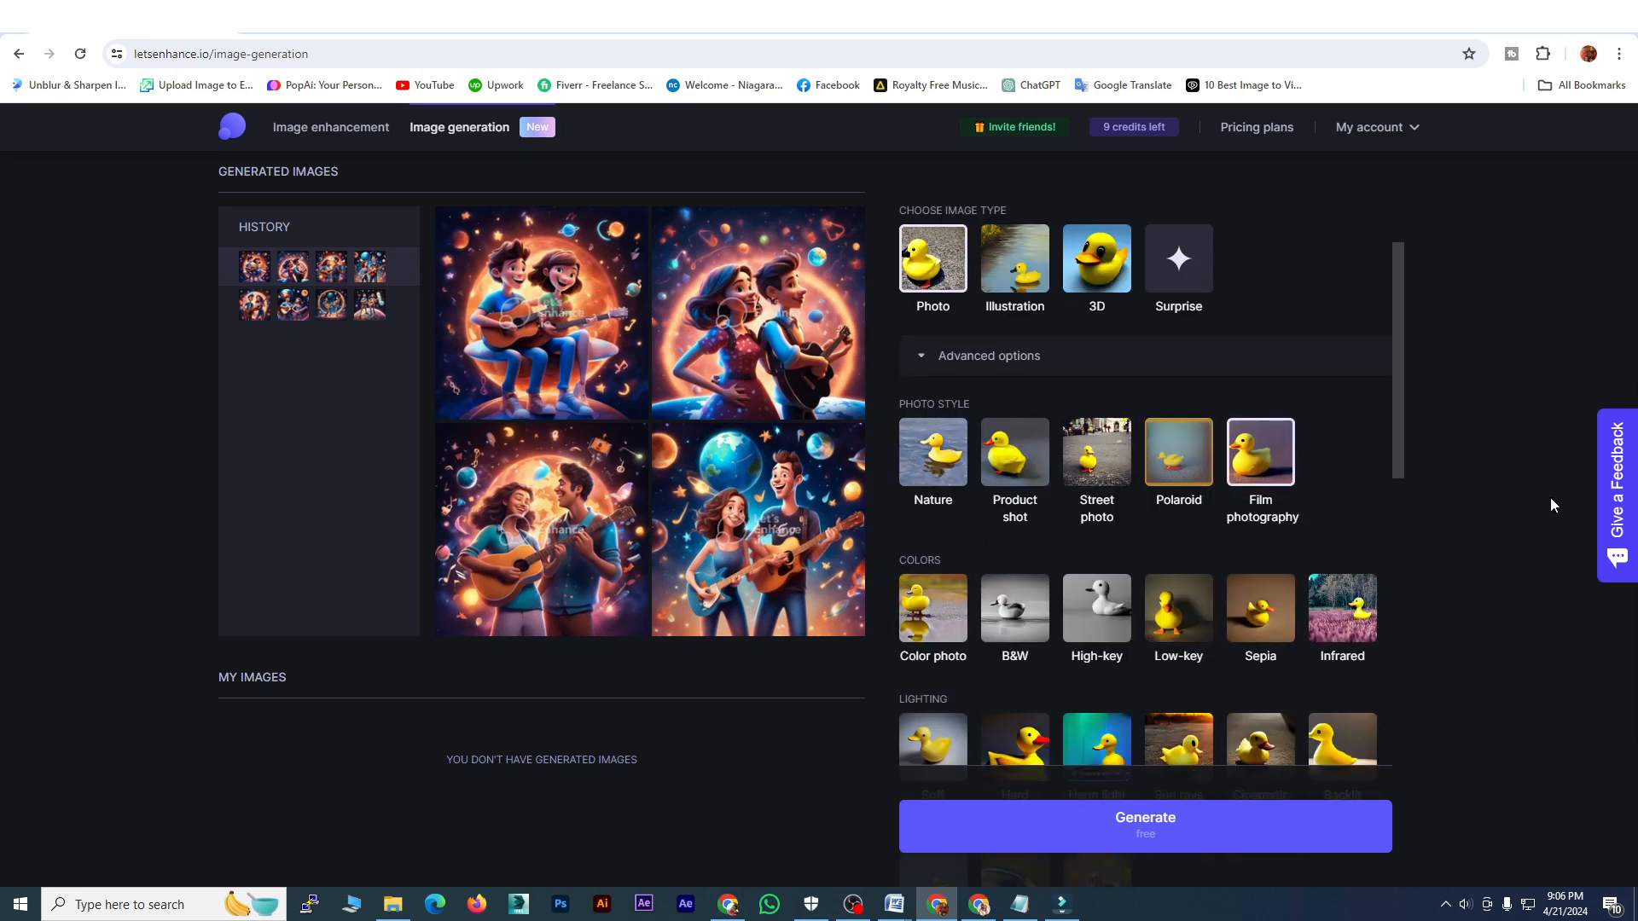
{"action": "left_click", "coordinate": [1258, 826]}
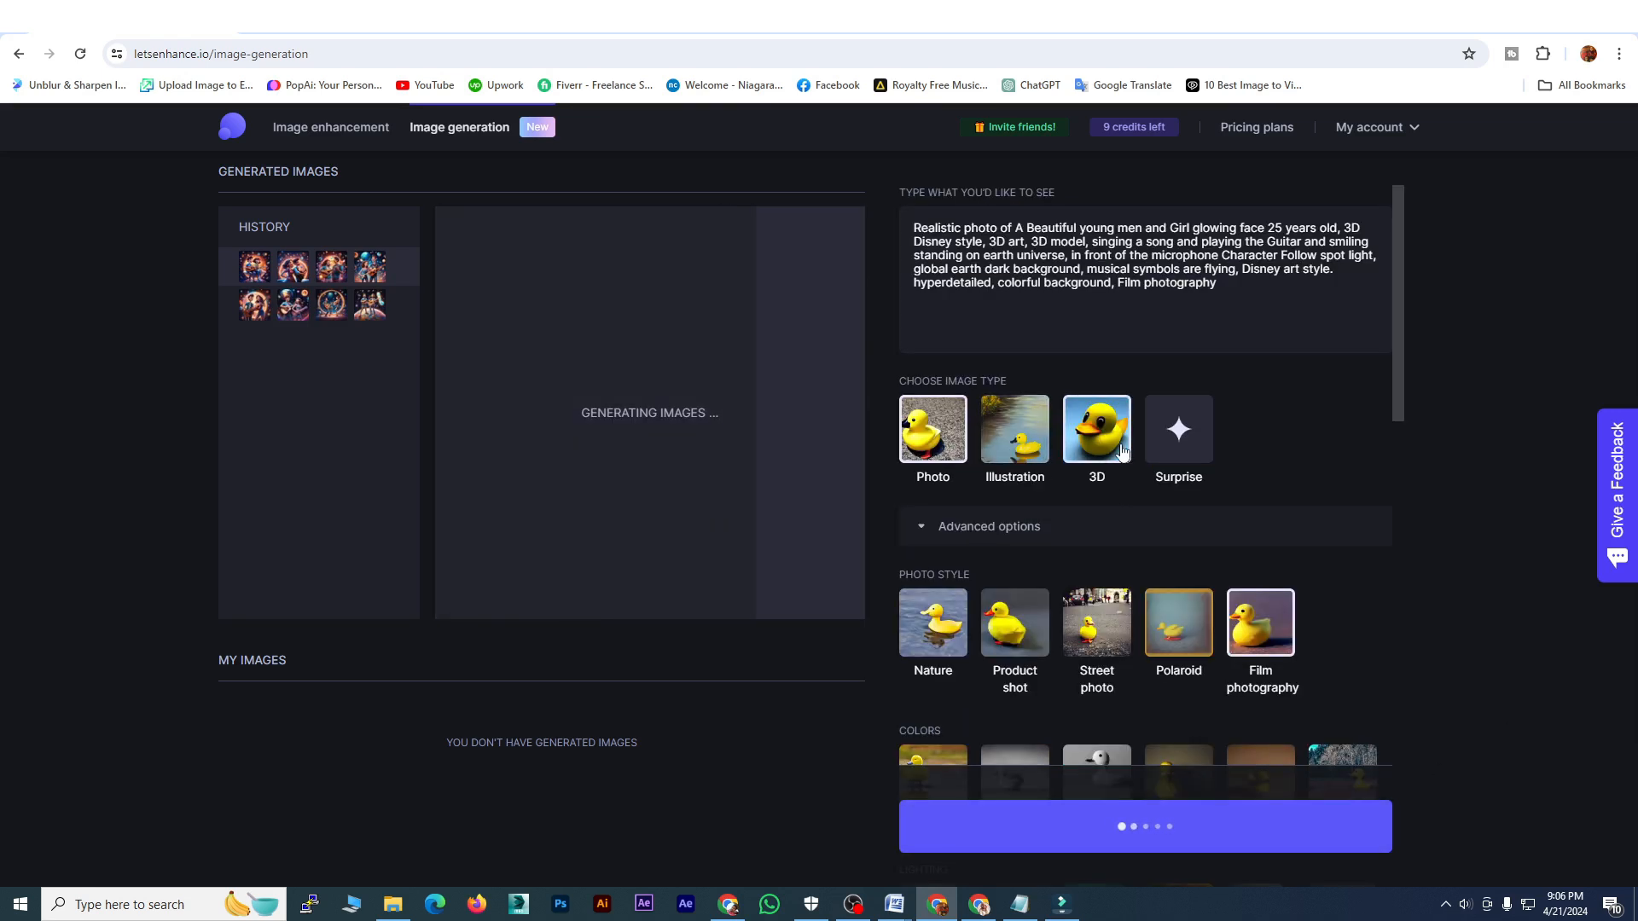
- Look through the photo options down to the artist choices, then view the first image of the new set enlarged and close it
{"action": "scroll", "coordinate": [1124, 684], "scroll_direction": "down", "scroll_amount": 2}
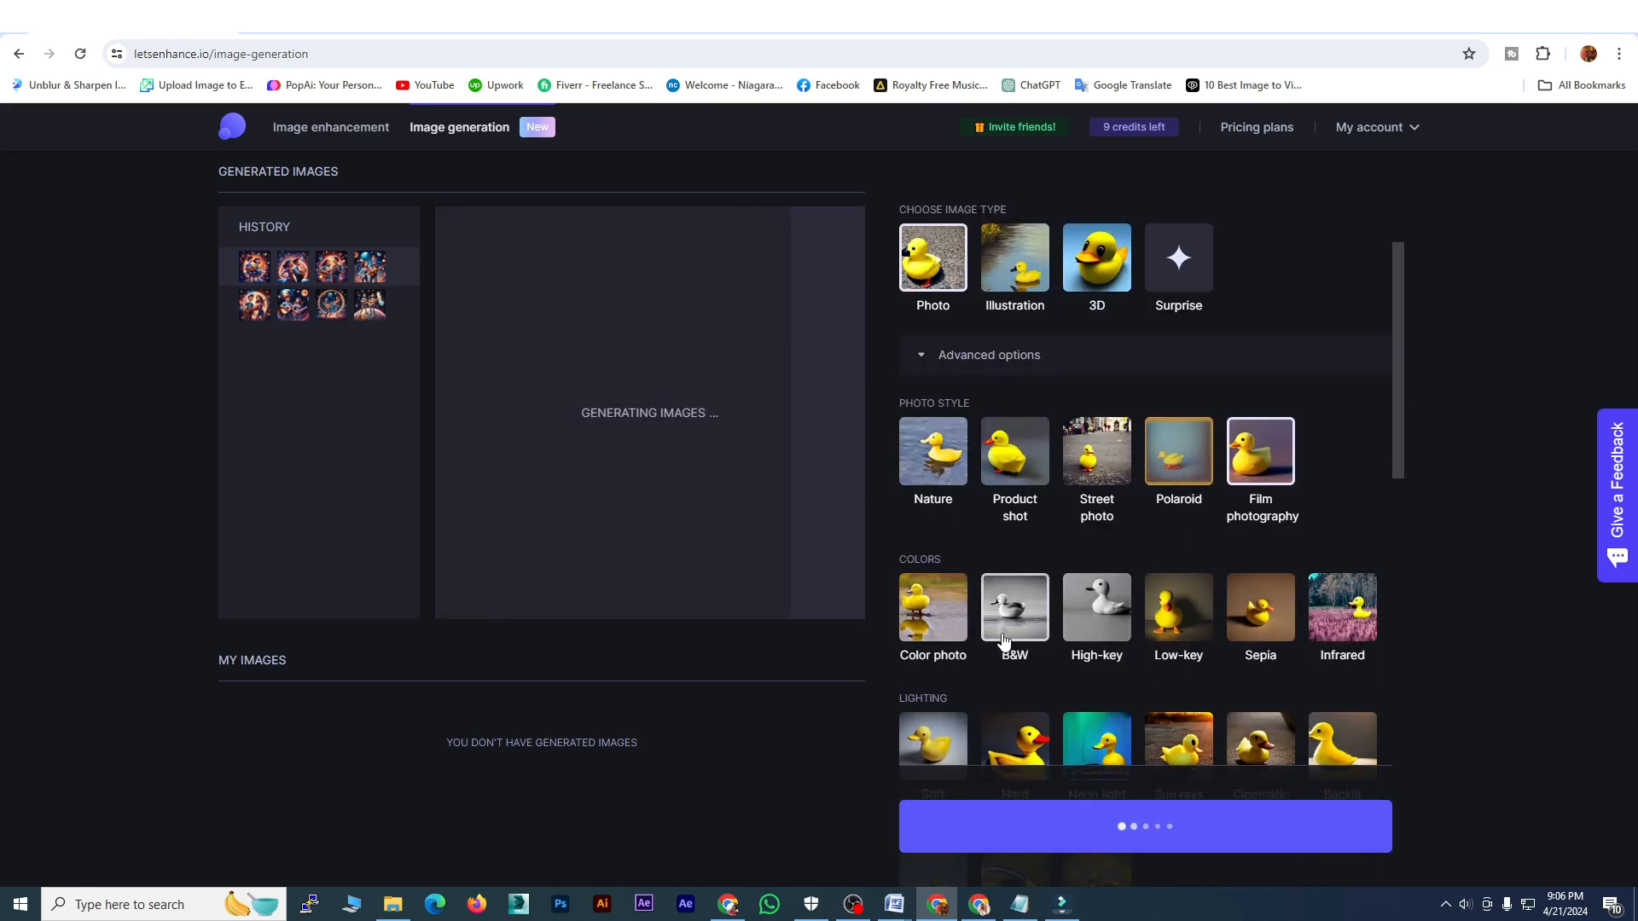
{"action": "scroll", "coordinate": [1003, 639], "scroll_direction": "down", "scroll_amount": 4}
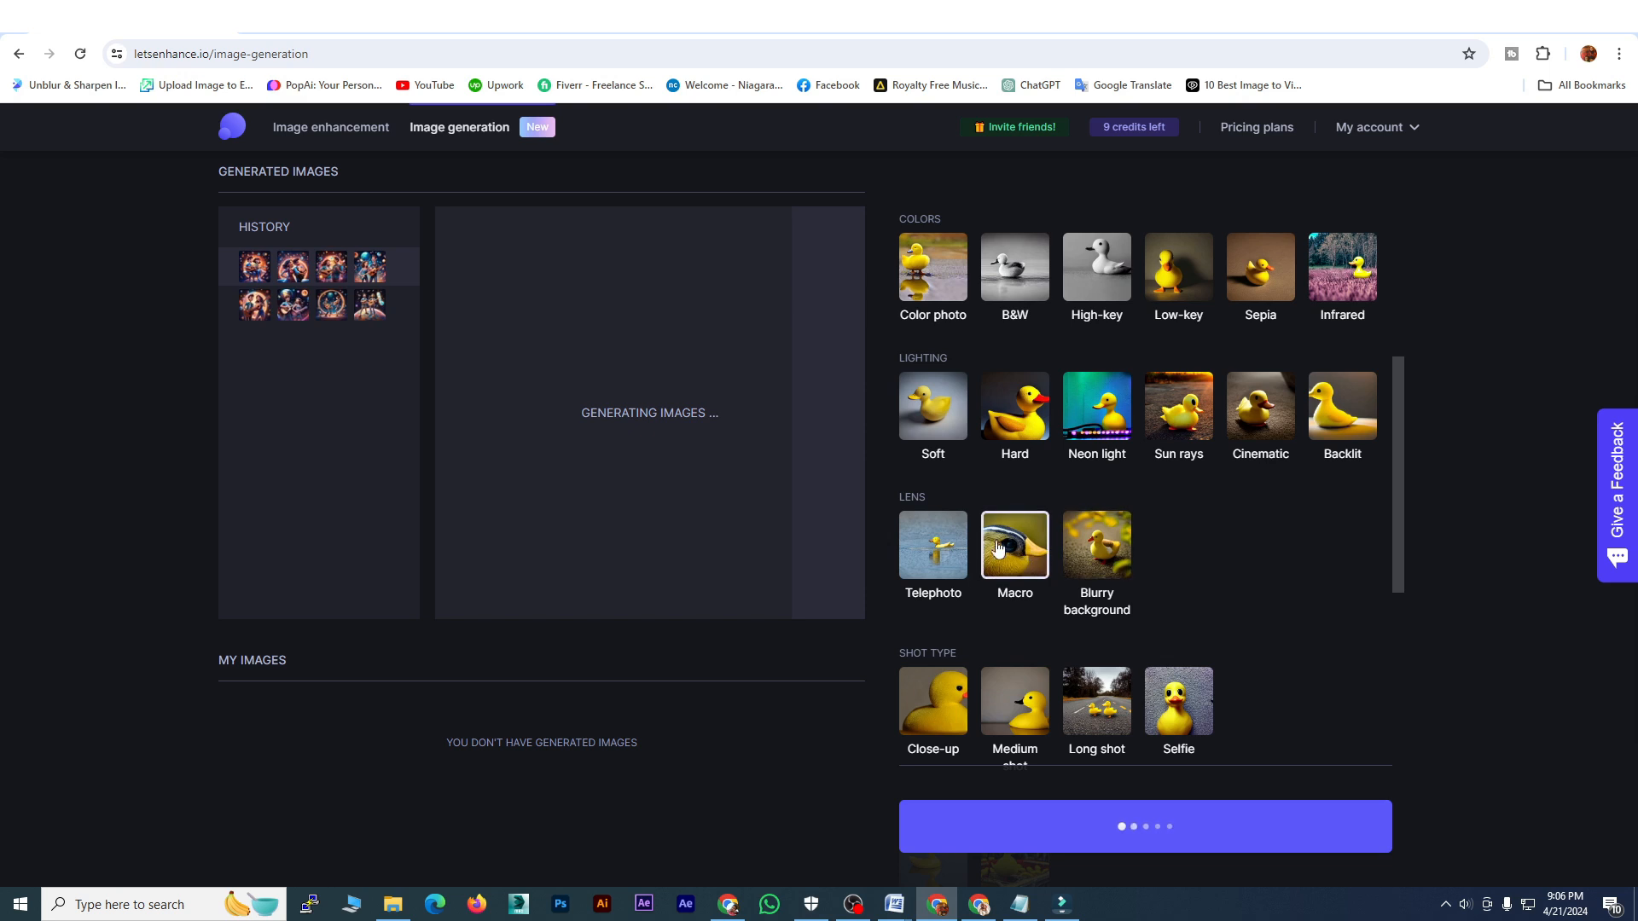
{"action": "scroll", "coordinate": [987, 638], "scroll_direction": "down", "scroll_amount": 6}
{"action": "scroll", "coordinate": [990, 631], "scroll_direction": "down", "scroll_amount": 4}
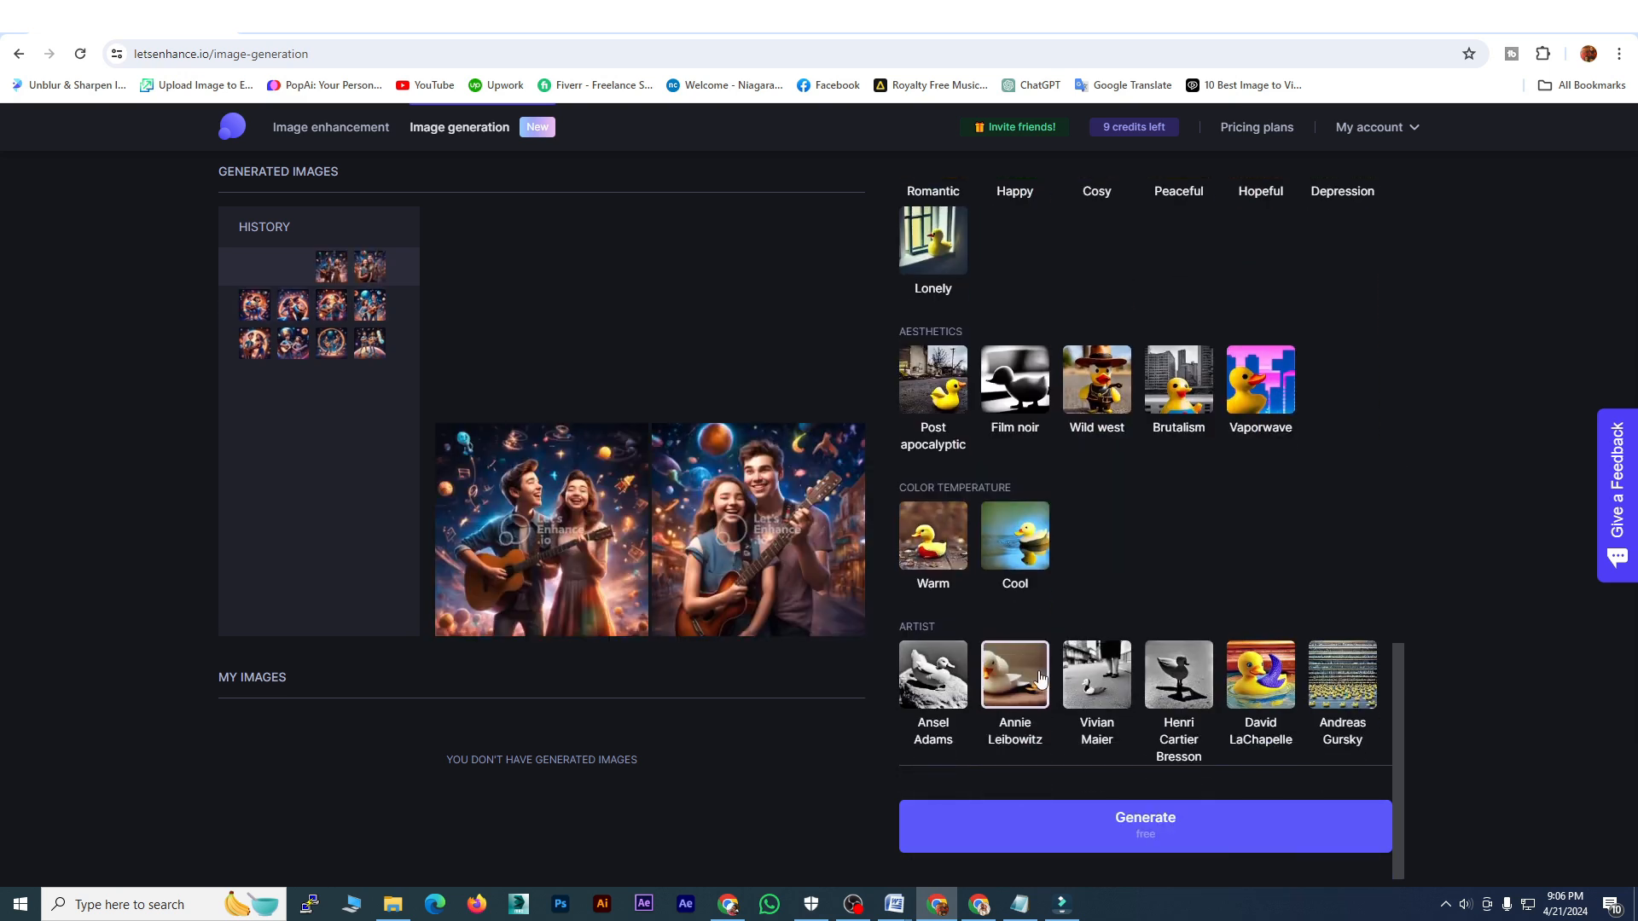
{"action": "scroll", "coordinate": [1150, 595], "scroll_direction": "up", "scroll_amount": 14}
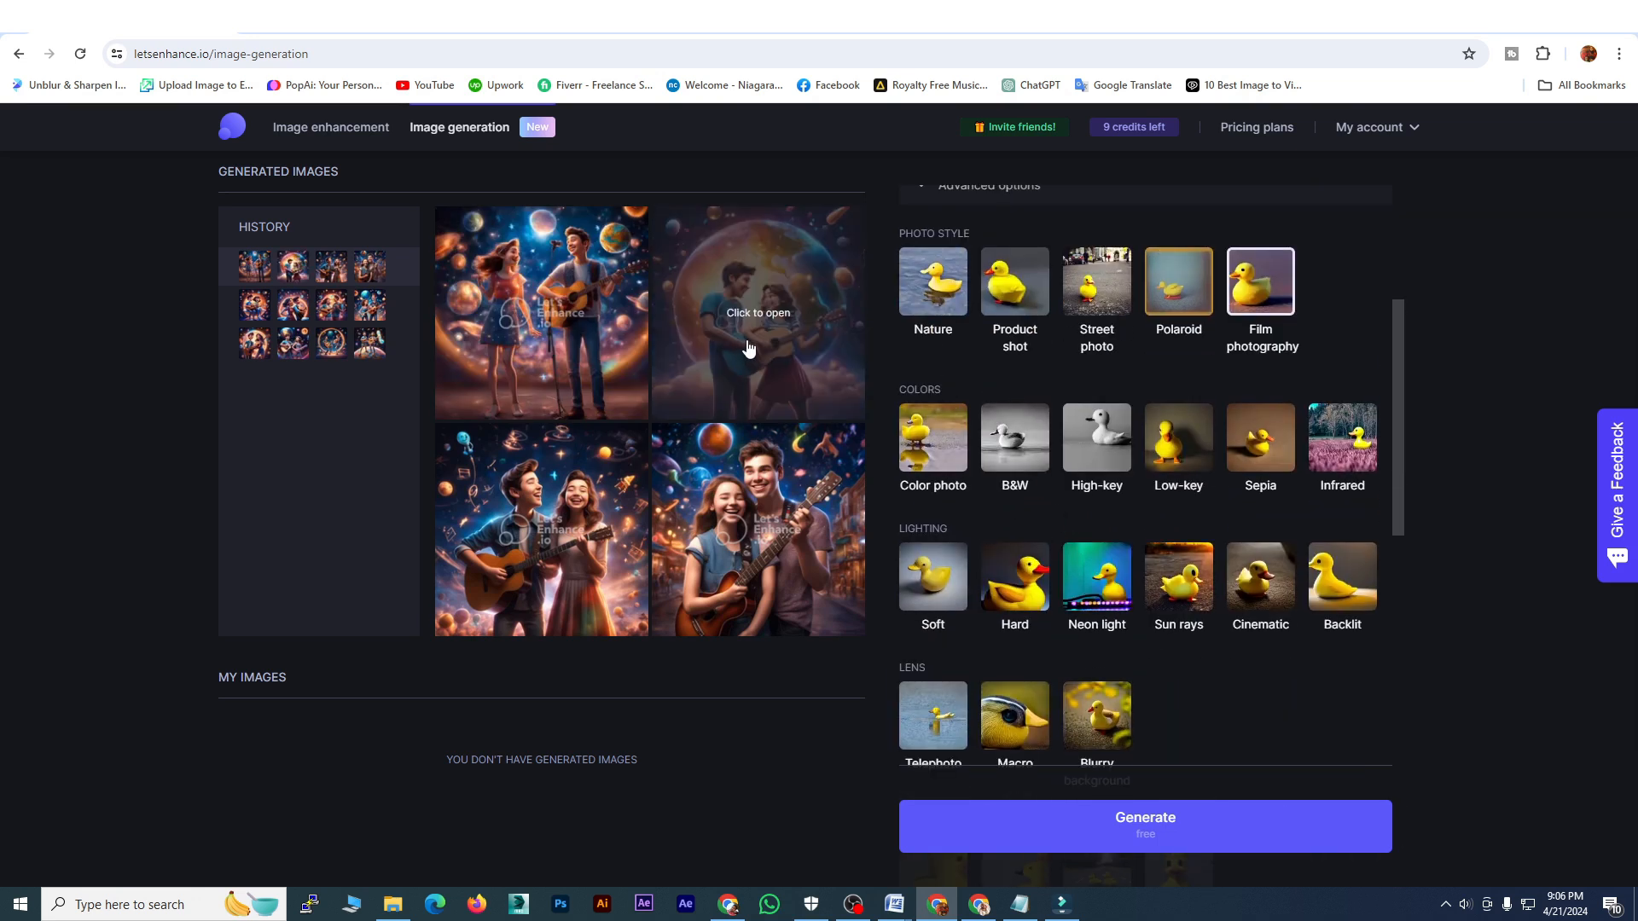
{"action": "left_click", "coordinate": [597, 384]}
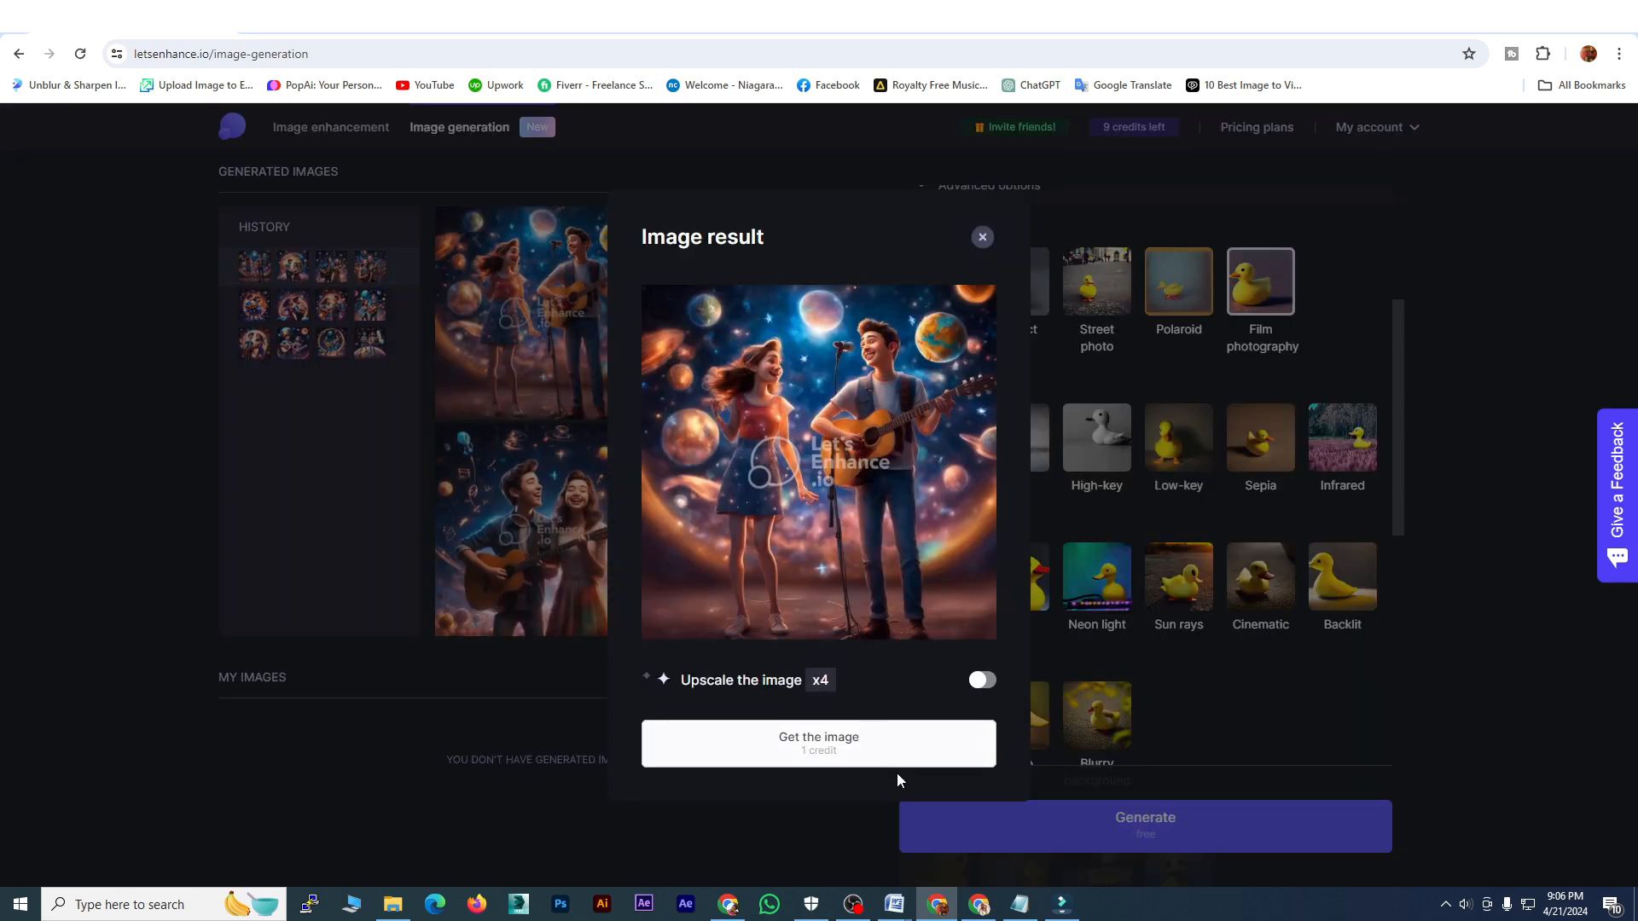
{"action": "left_click", "coordinate": [982, 237]}
- Check the advanced options for the Photo type, then view the second image of the set enlarged and close it
{"action": "scroll", "coordinate": [1305, 530], "scroll_direction": "up", "scroll_amount": 2}
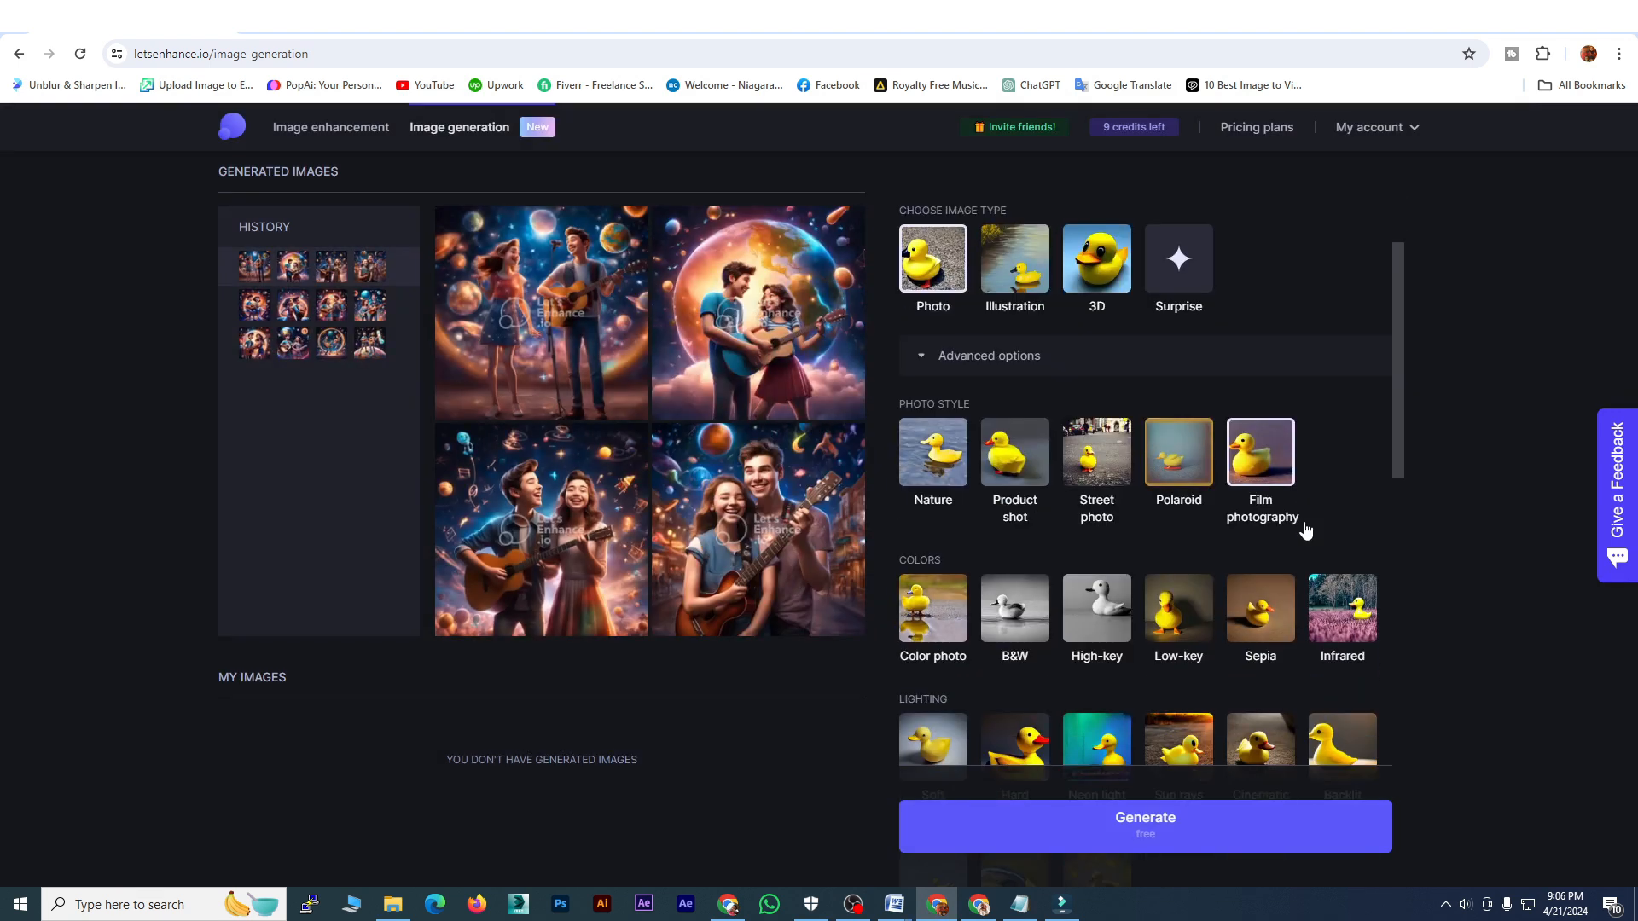
{"action": "scroll", "coordinate": [933, 434], "scroll_direction": "up", "scroll_amount": 2}
{"action": "scroll", "coordinate": [1320, 560], "scroll_direction": "down", "scroll_amount": 2}
{"action": "left_click", "coordinate": [935, 361]}
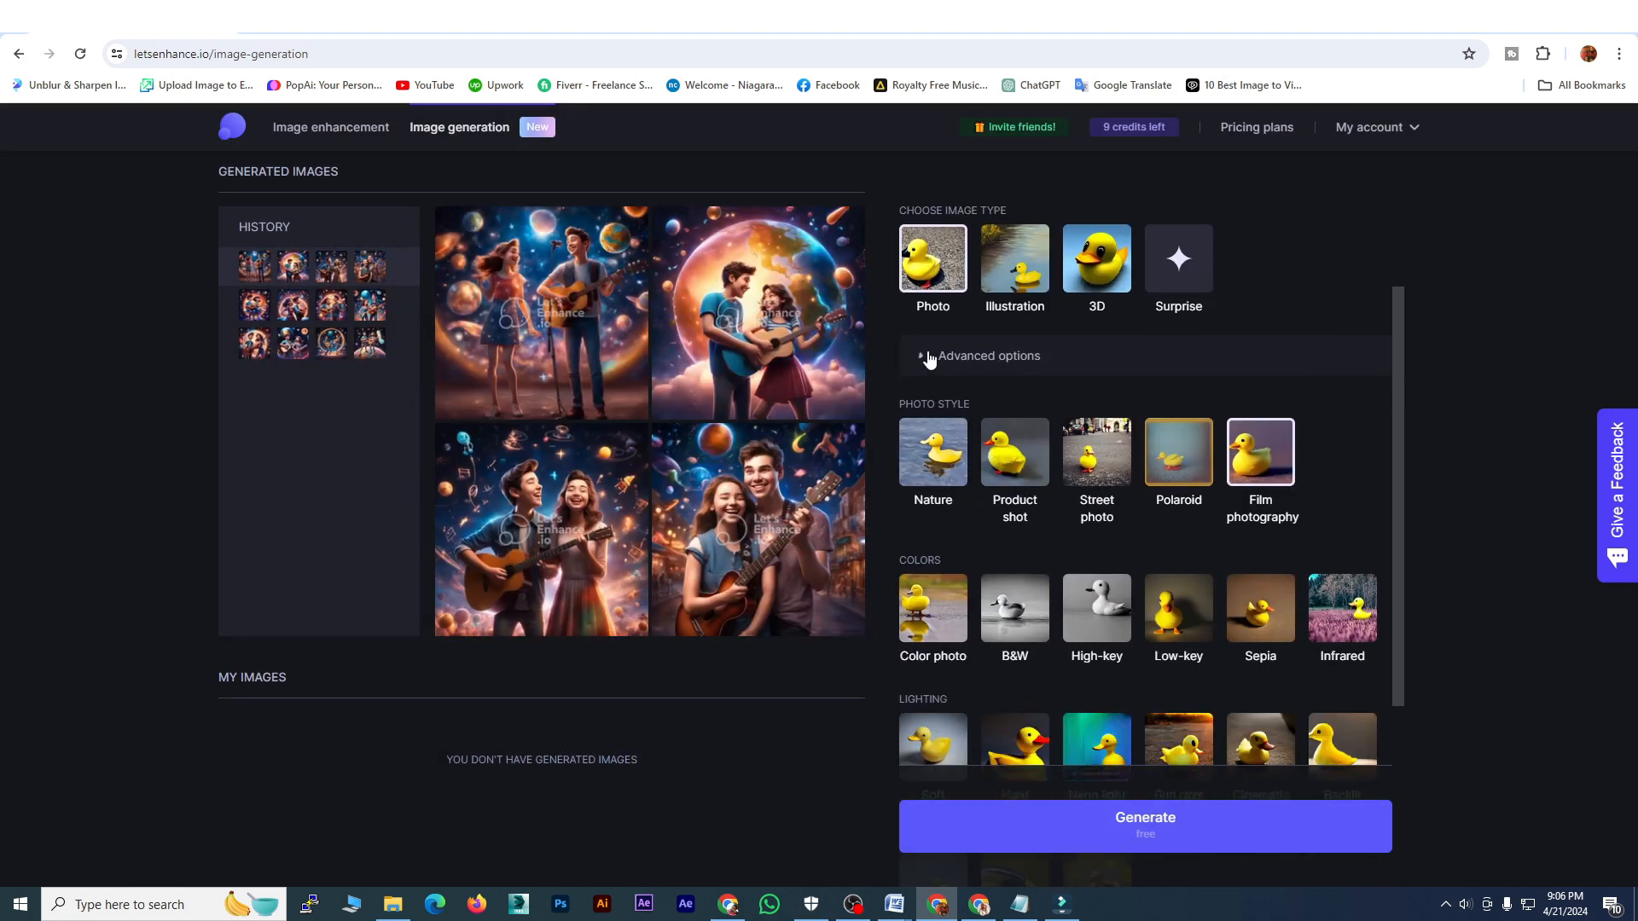
{"action": "left_click", "coordinate": [928, 575]}
{"action": "scroll", "coordinate": [1109, 553], "scroll_direction": "down", "scroll_amount": 2}
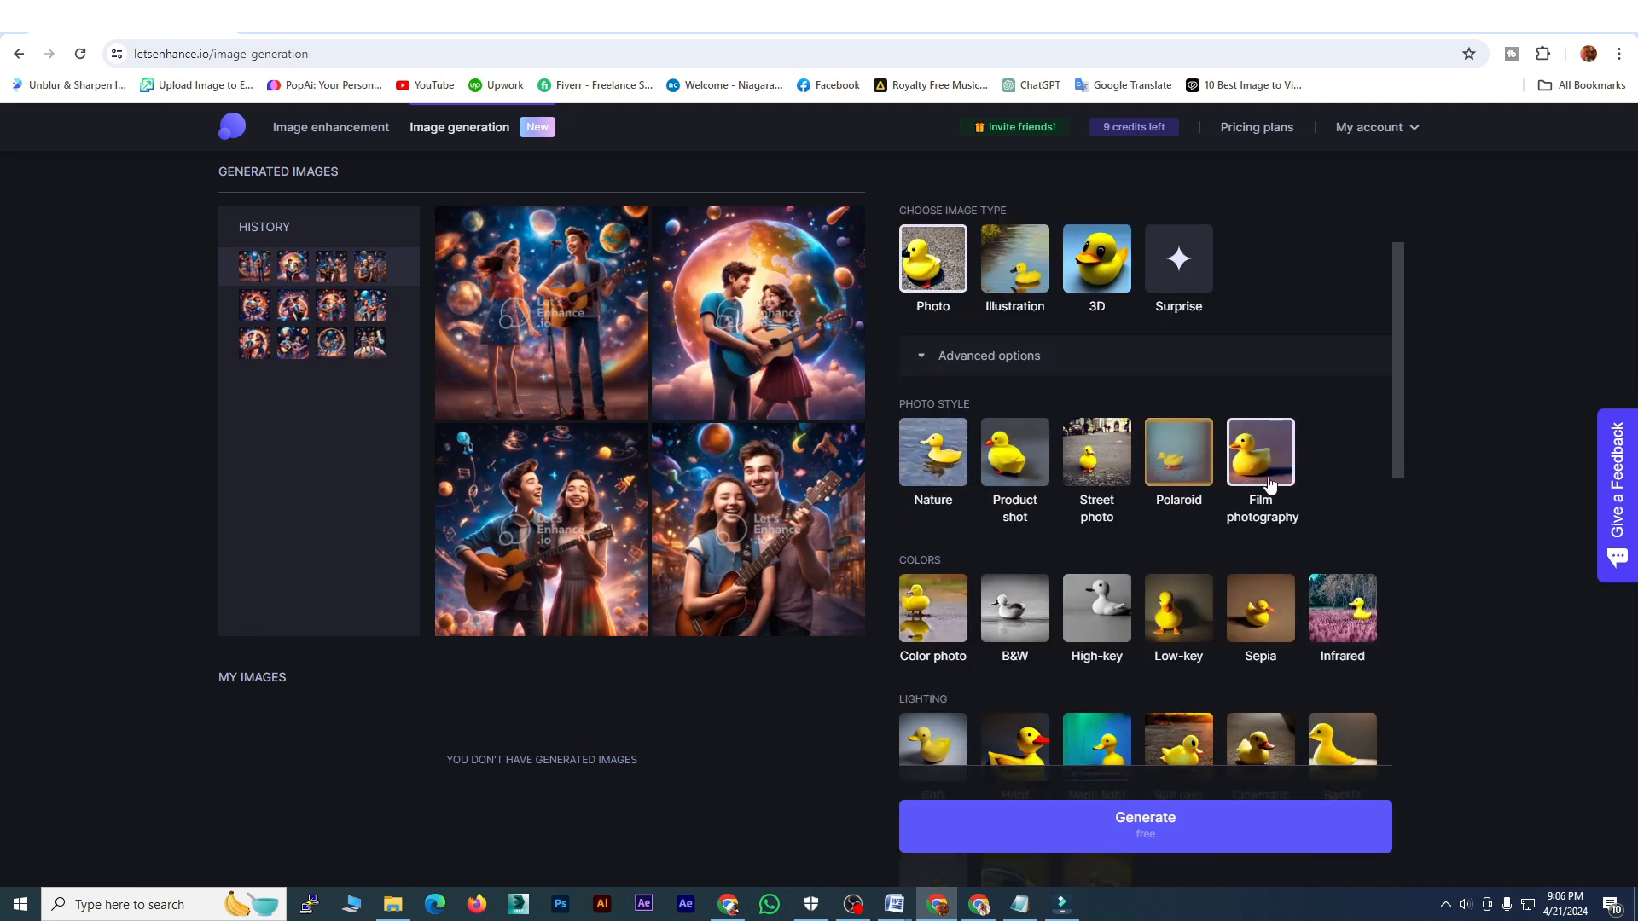
{"action": "left_click", "coordinate": [730, 324]}
{"action": "left_click", "coordinate": [982, 239]}
- Set the lens option to Macro and generate another set of images
{"action": "scroll", "coordinate": [1346, 470], "scroll_direction": "down", "scroll_amount": 7}
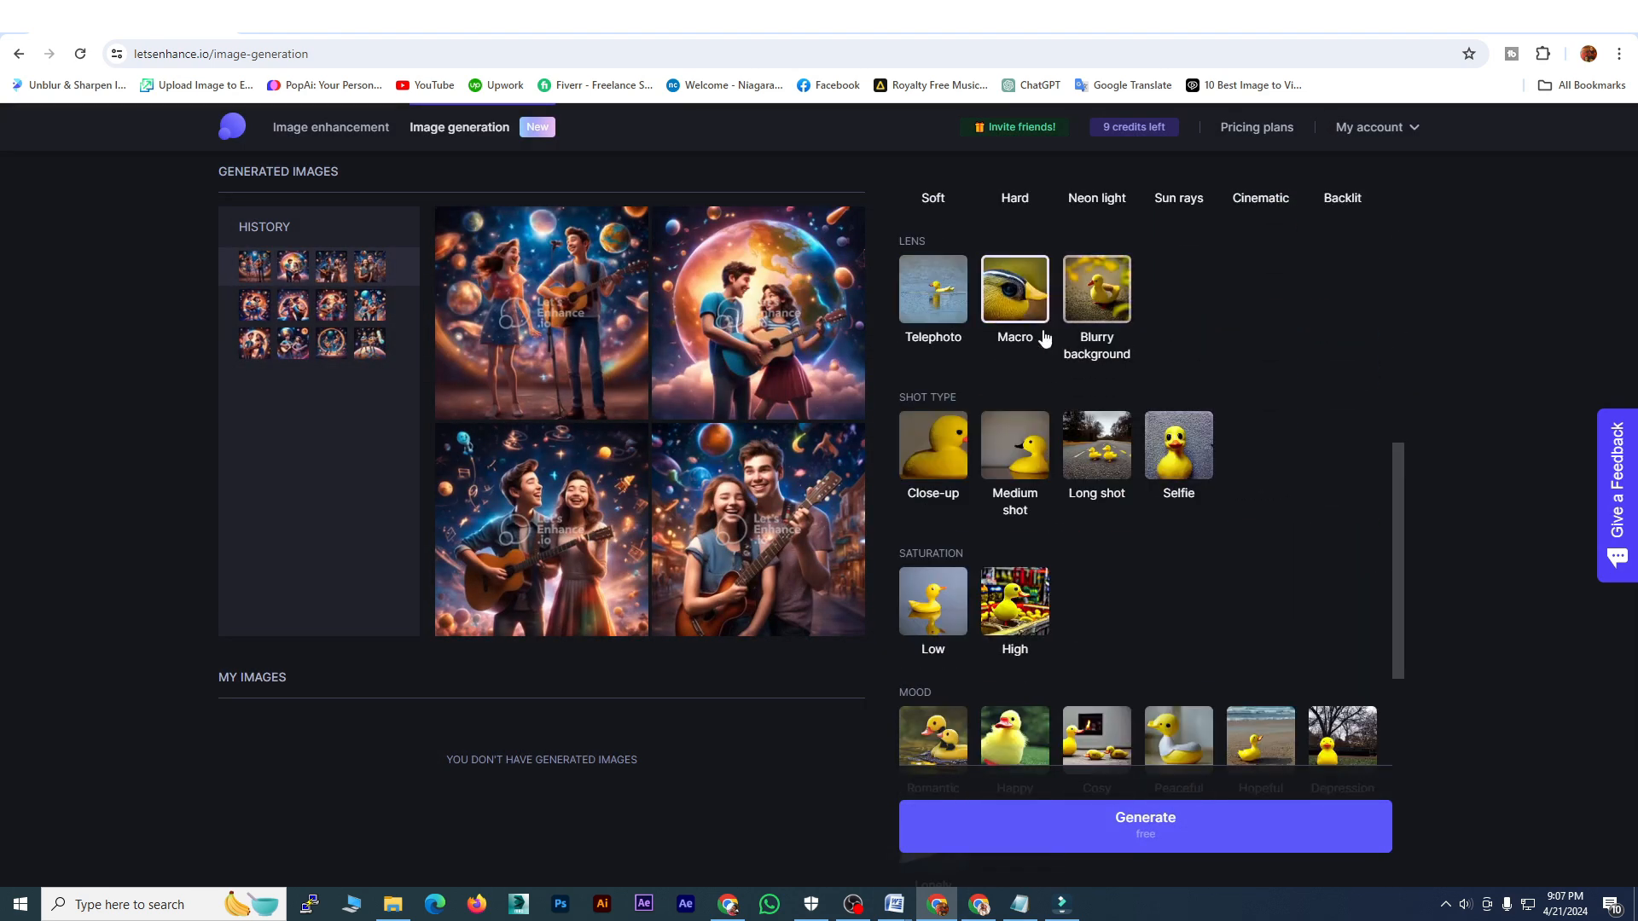
{"action": "scroll", "coordinate": [1279, 440], "scroll_direction": "up", "scroll_amount": 6}
{"action": "scroll", "coordinate": [1215, 465], "scroll_direction": "down", "scroll_amount": 8}
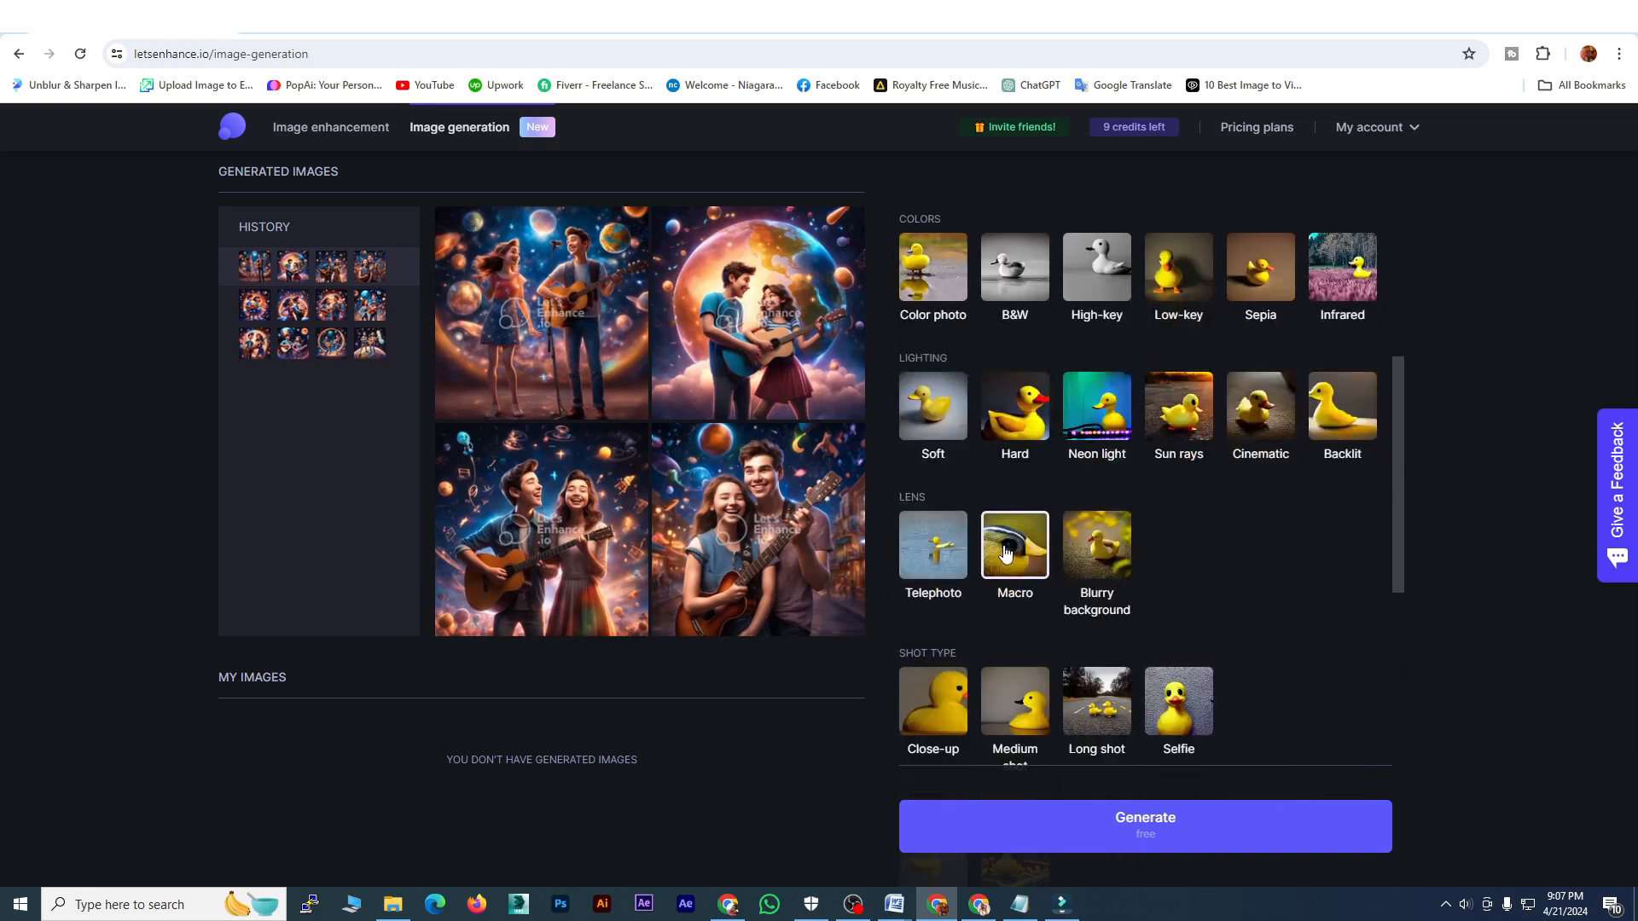
{"action": "left_click", "coordinate": [1200, 823]}
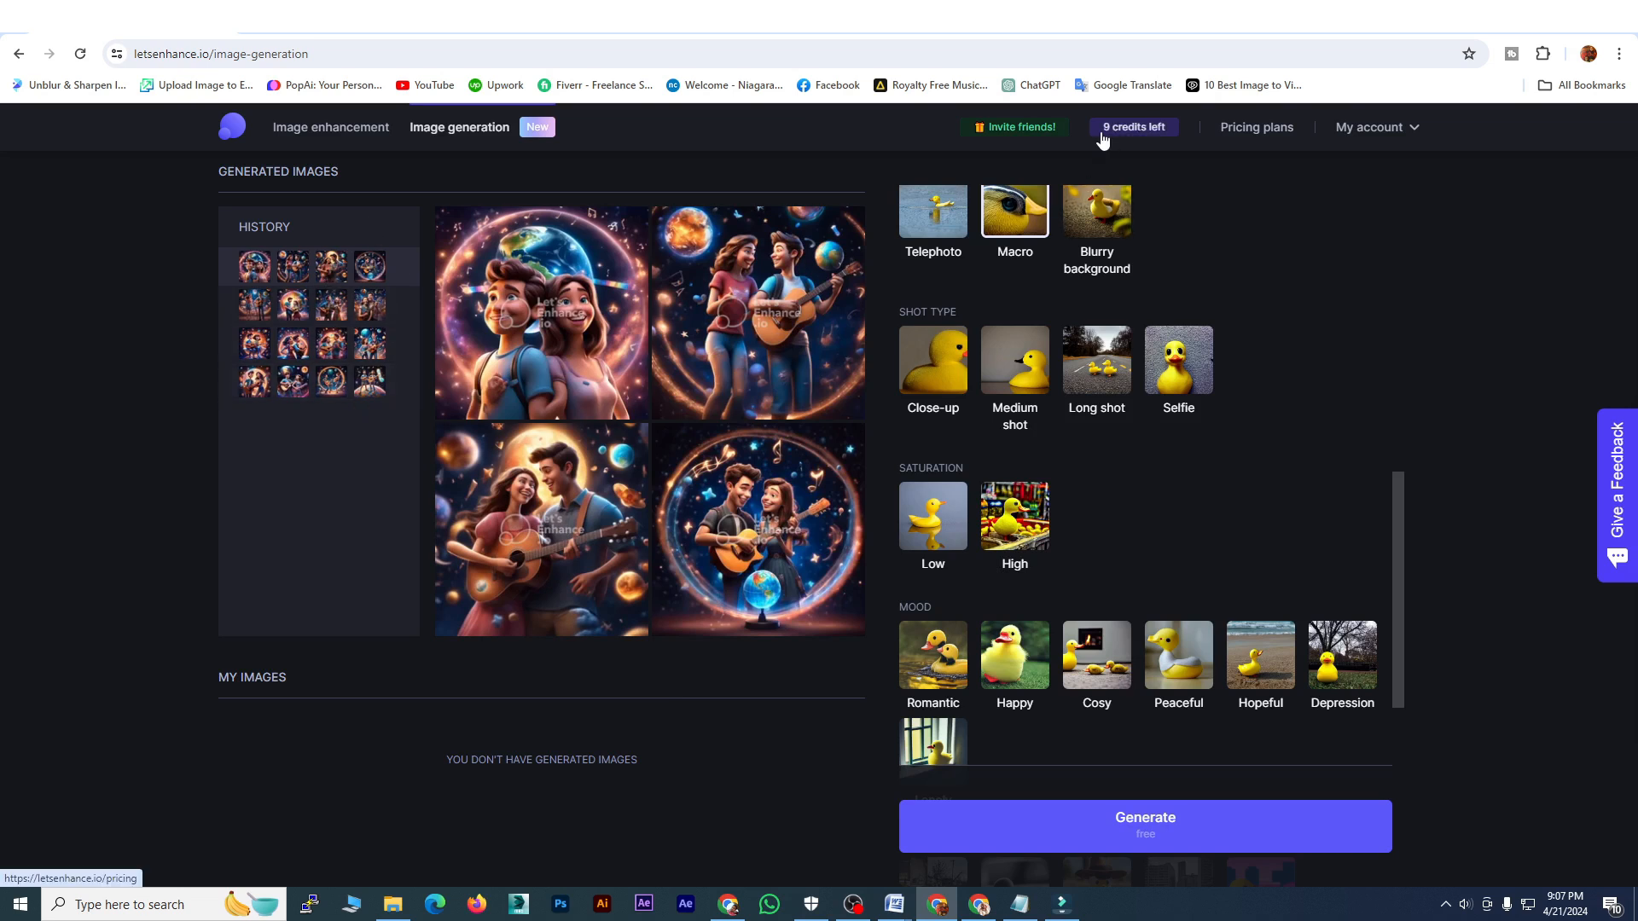
- View the first and second images of the macro lens set enlarged, closing each preview
{"action": "left_click", "coordinate": [604, 293]}
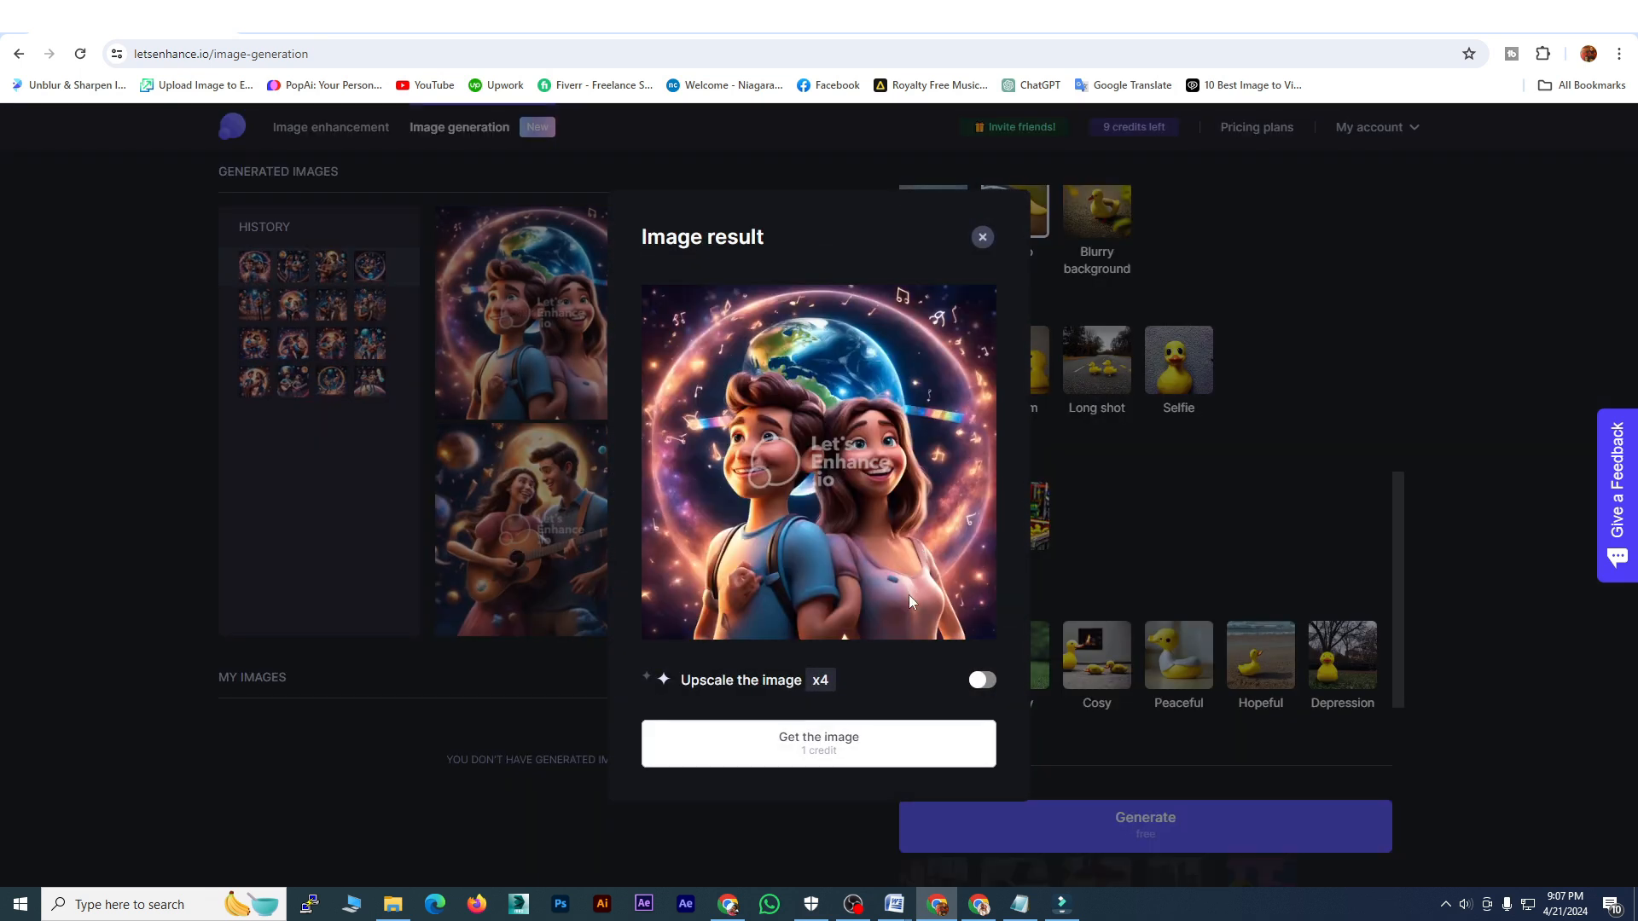
{"action": "left_click", "coordinate": [982, 237]}
{"action": "left_click", "coordinate": [773, 306]}
{"action": "left_click", "coordinate": [982, 238]}
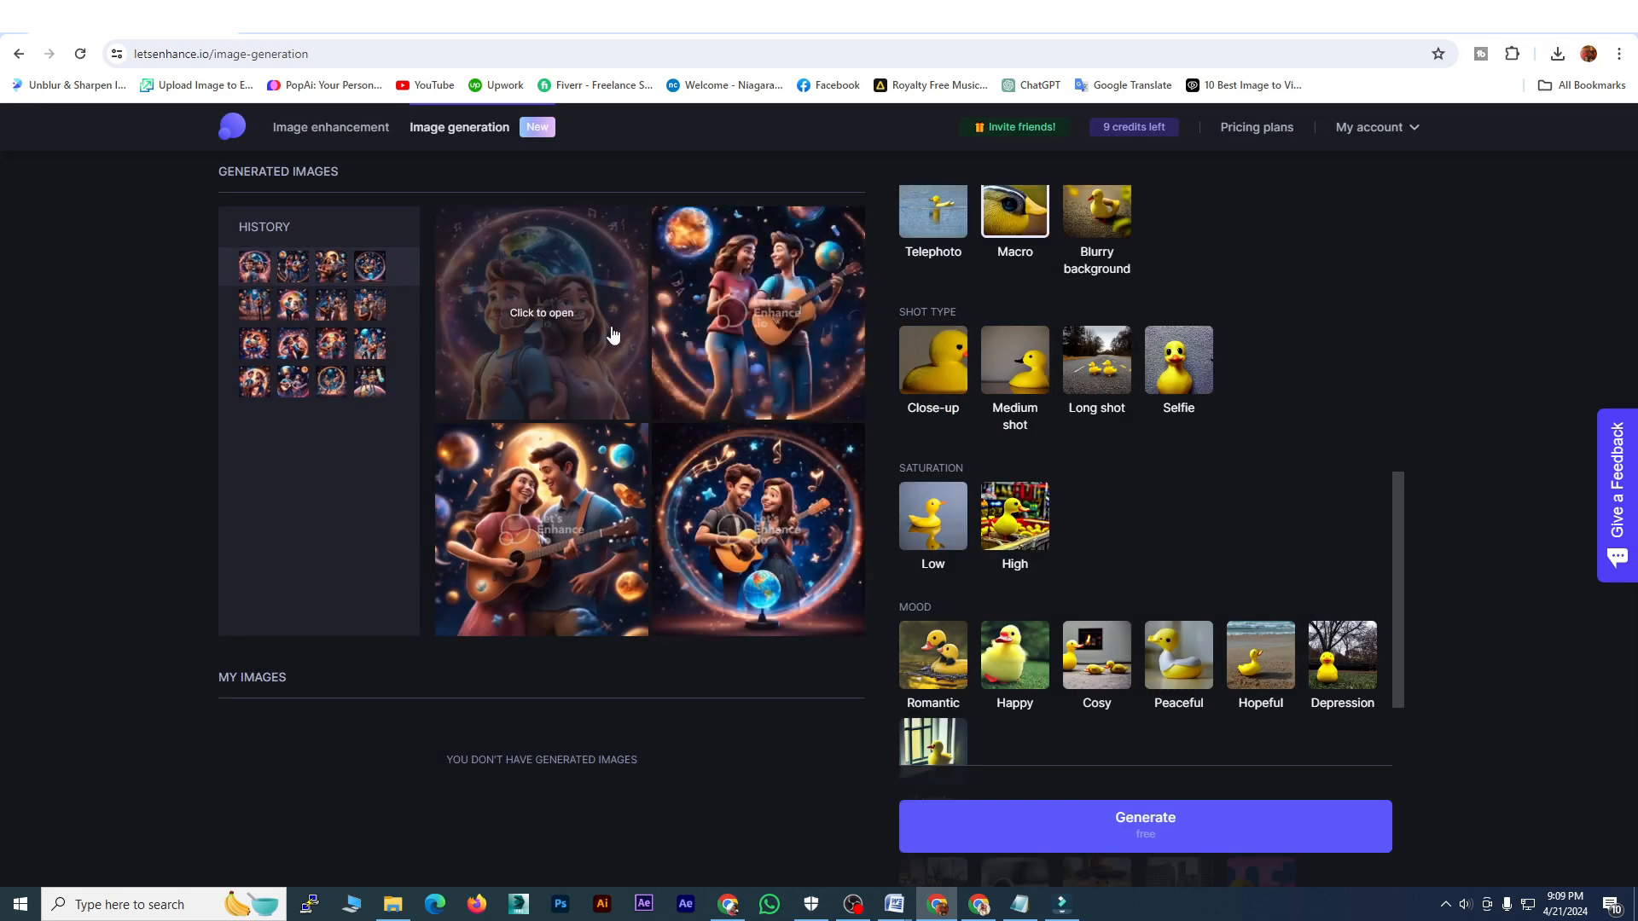
- Get the first image of the macro lens set without upscaling for 1 credit and download it from My Images
{"action": "left_click", "coordinate": [611, 342]}
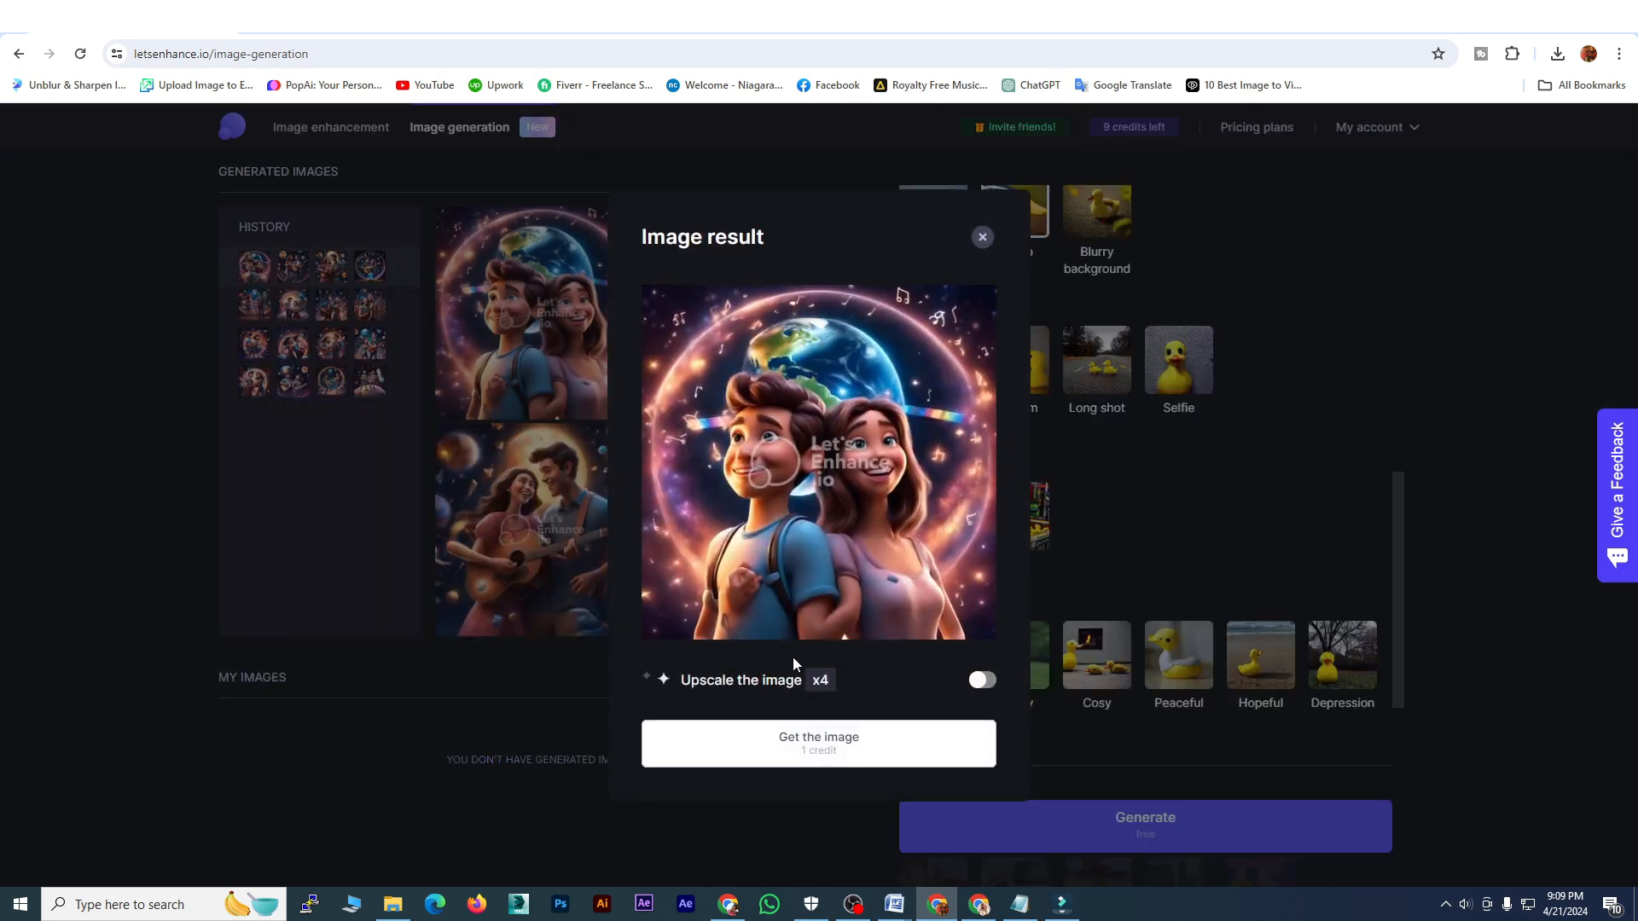
{"action": "left_click", "coordinate": [800, 744]}
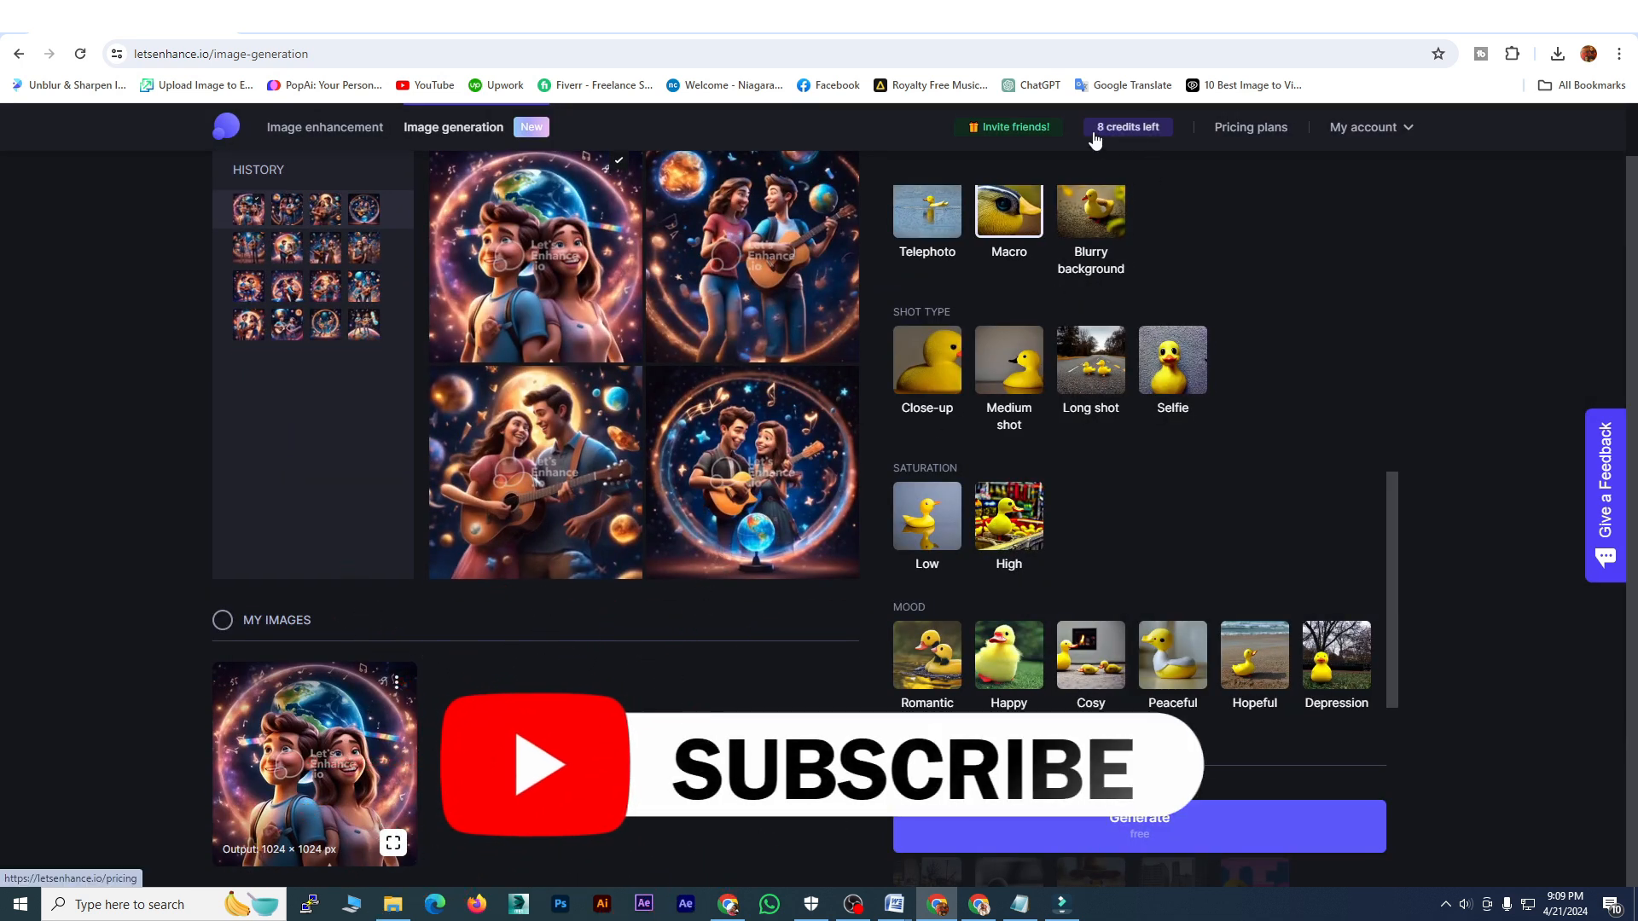
{"action": "left_click", "coordinate": [397, 683]}
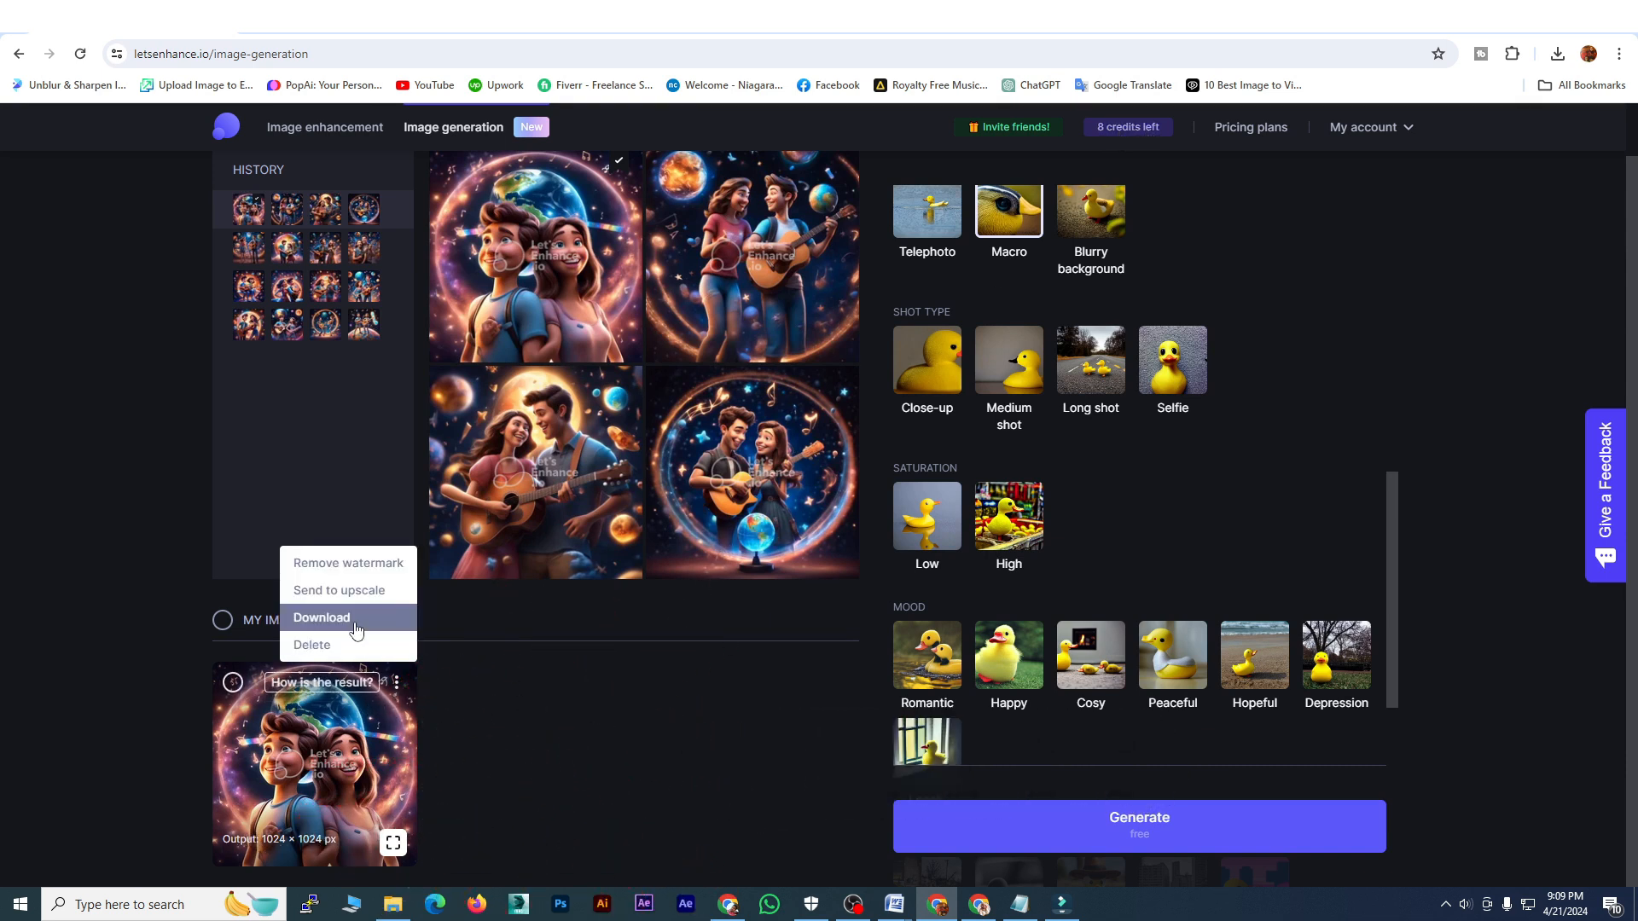
{"action": "left_click", "coordinate": [356, 631]}
- Open the downloaded PNG from the browser's recent downloads, examine it magnified, and close the image viewer
{"action": "left_click", "coordinate": [1557, 54]}
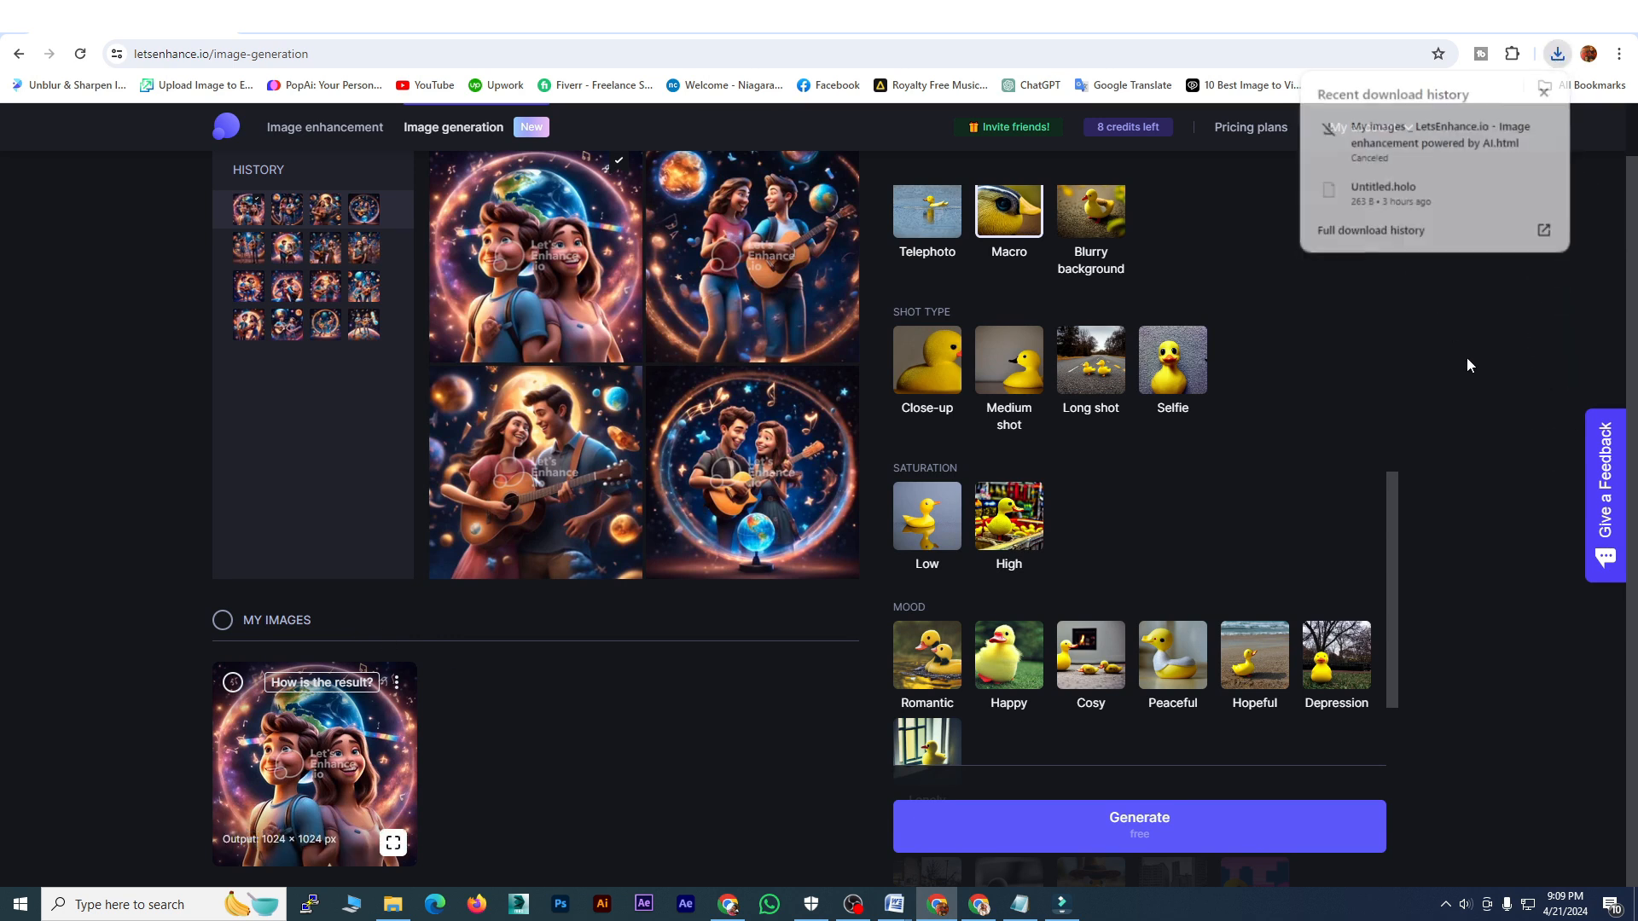
{"action": "left_click", "coordinate": [1450, 137]}
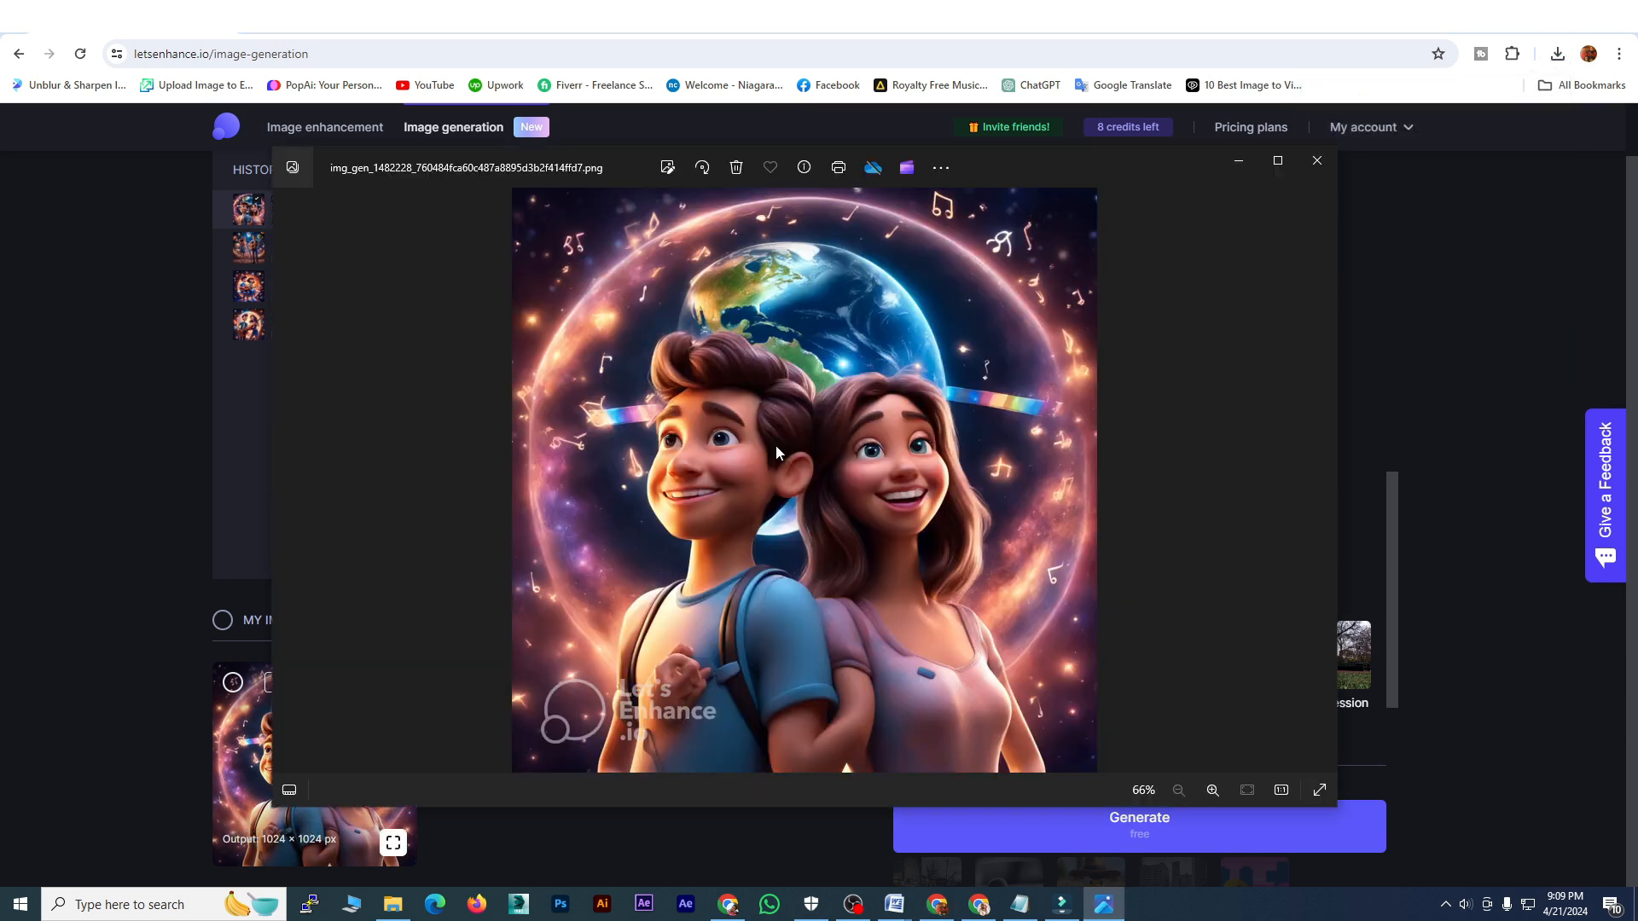
{"action": "scroll", "coordinate": [776, 467], "scroll_direction": "up", "scroll_amount": 2}
{"action": "scroll", "coordinate": [793, 466], "scroll_direction": "down", "scroll_amount": 1}
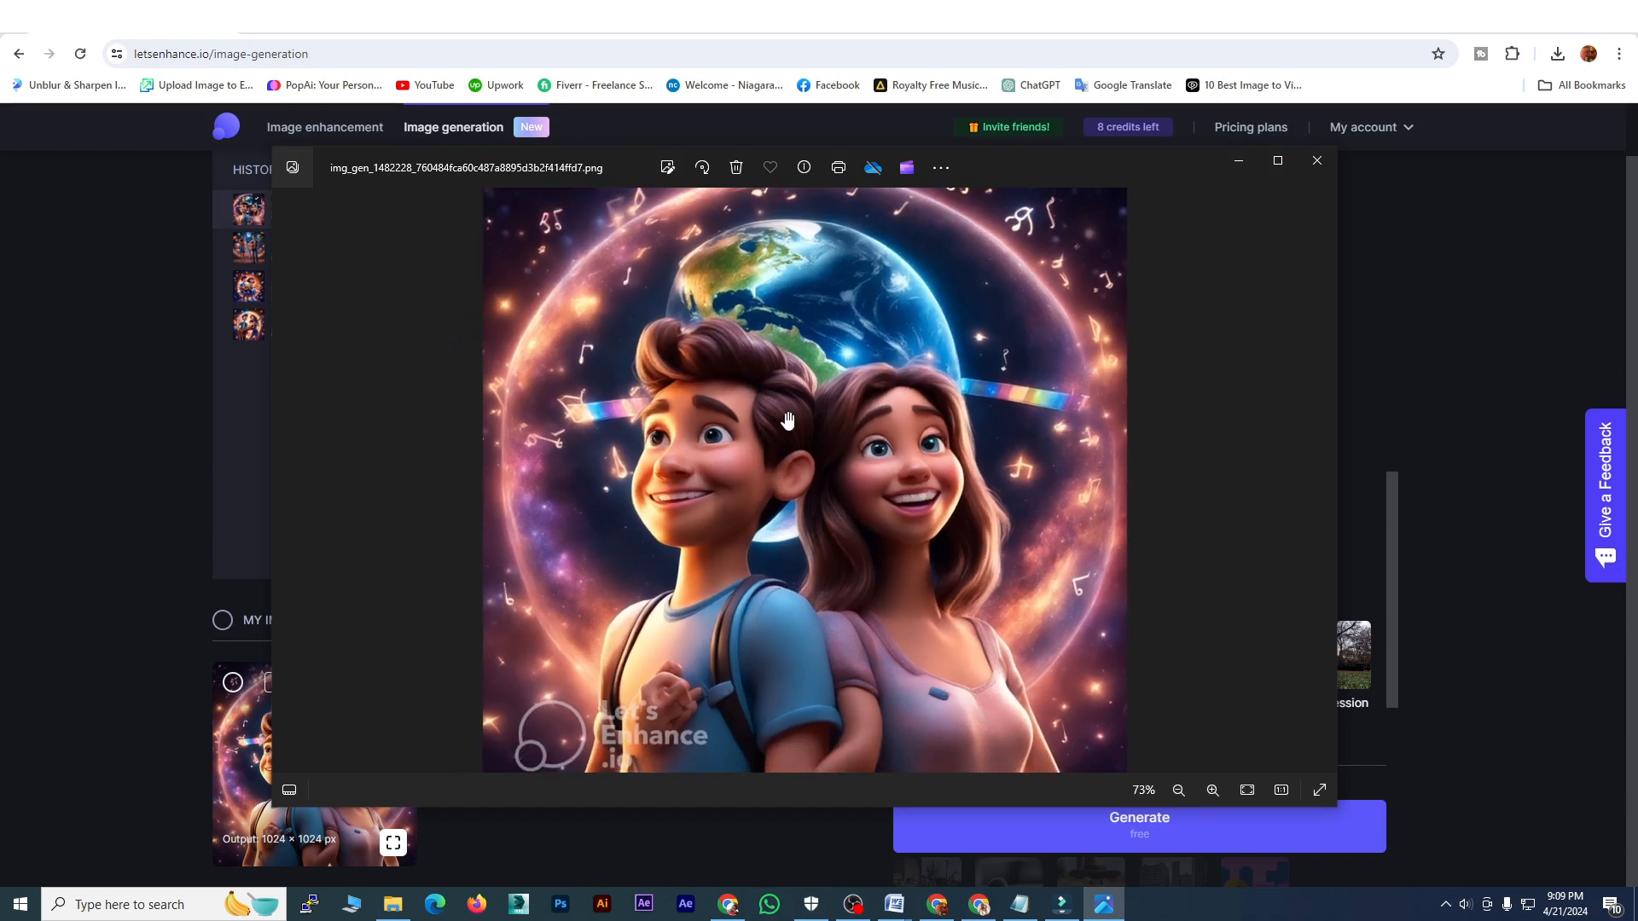
{"action": "scroll", "coordinate": [811, 465], "scroll_direction": "down", "scroll_amount": 1}
{"action": "left_click", "coordinate": [1317, 161]}
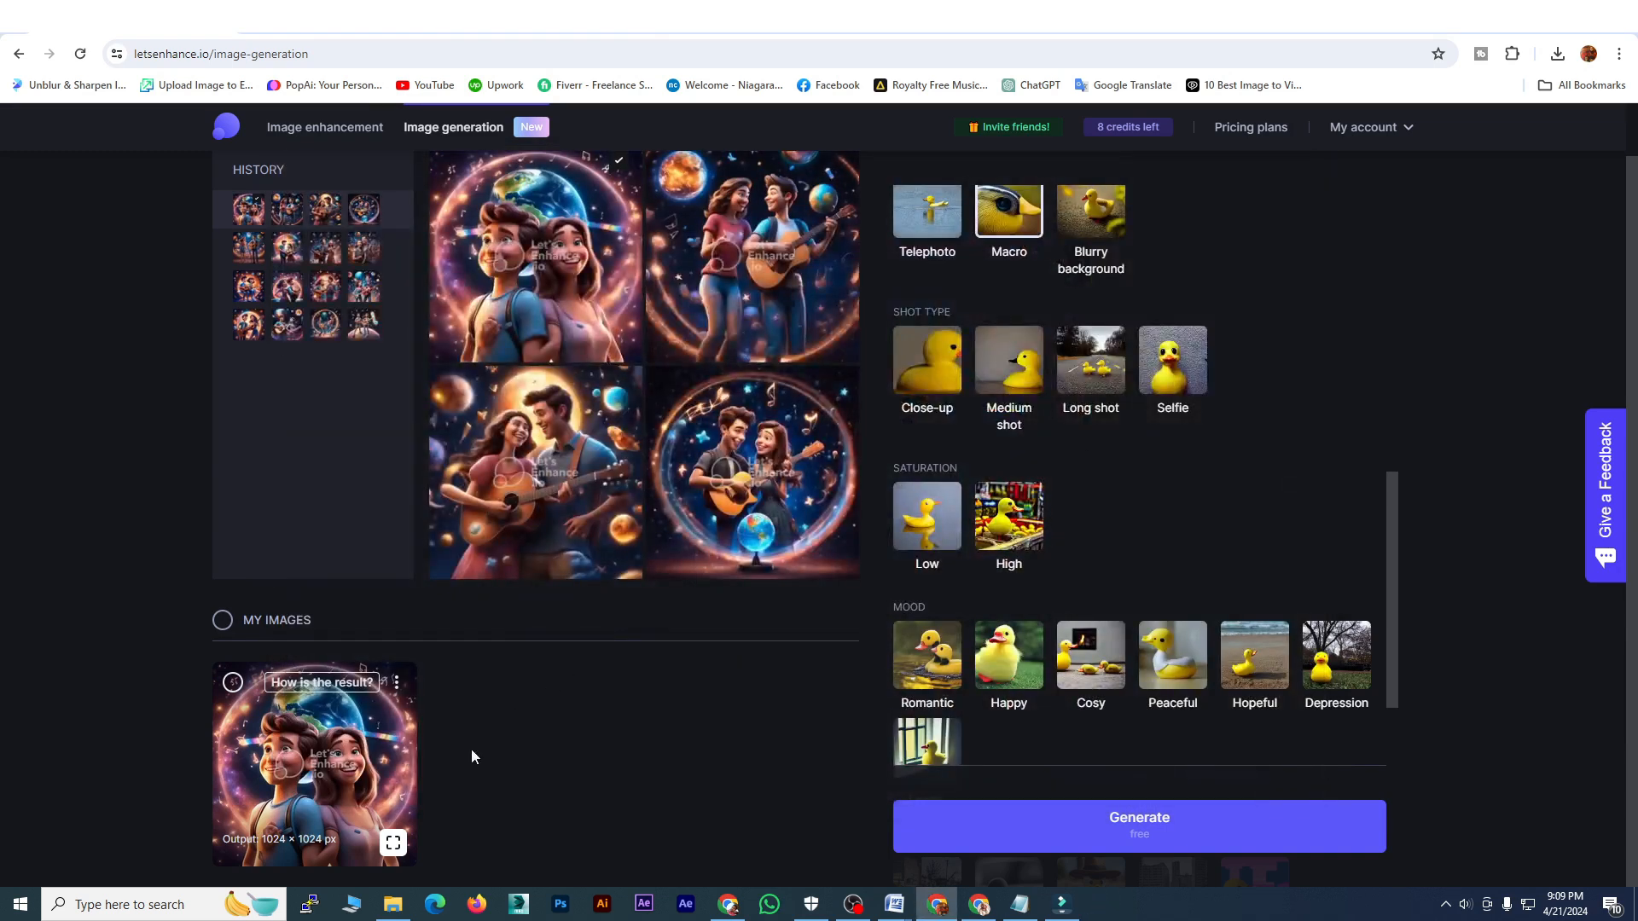
- Send the obtained image to upscaling and process it as Photo (Smart Enhance) with Auto size
{"action": "left_click", "coordinate": [392, 844]}
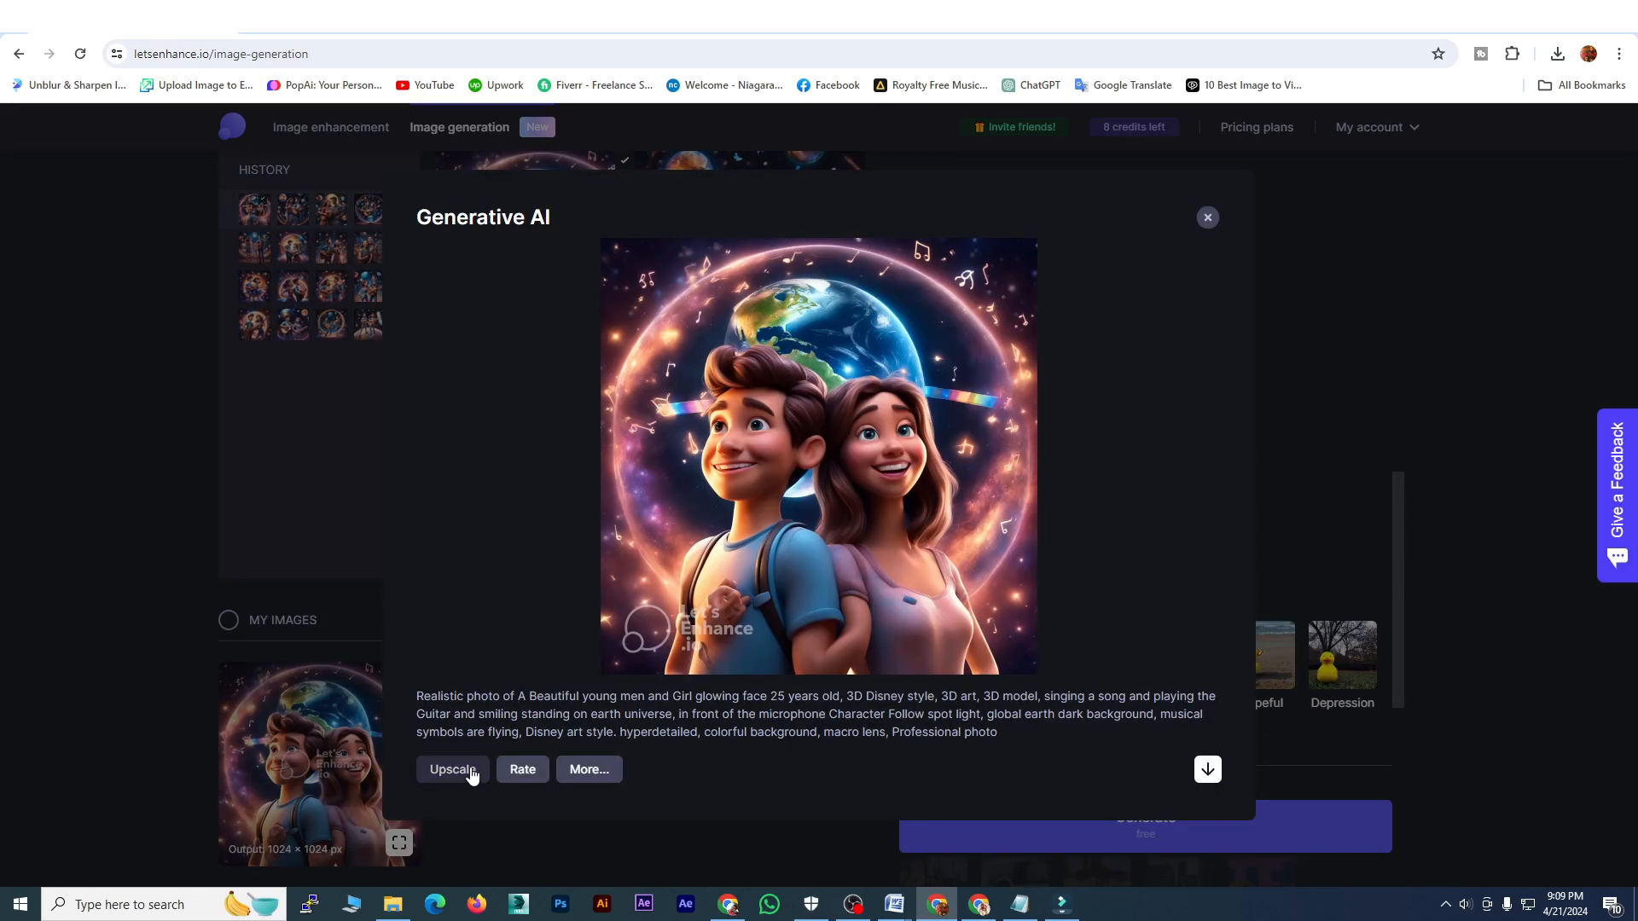
{"action": "left_click", "coordinate": [471, 776]}
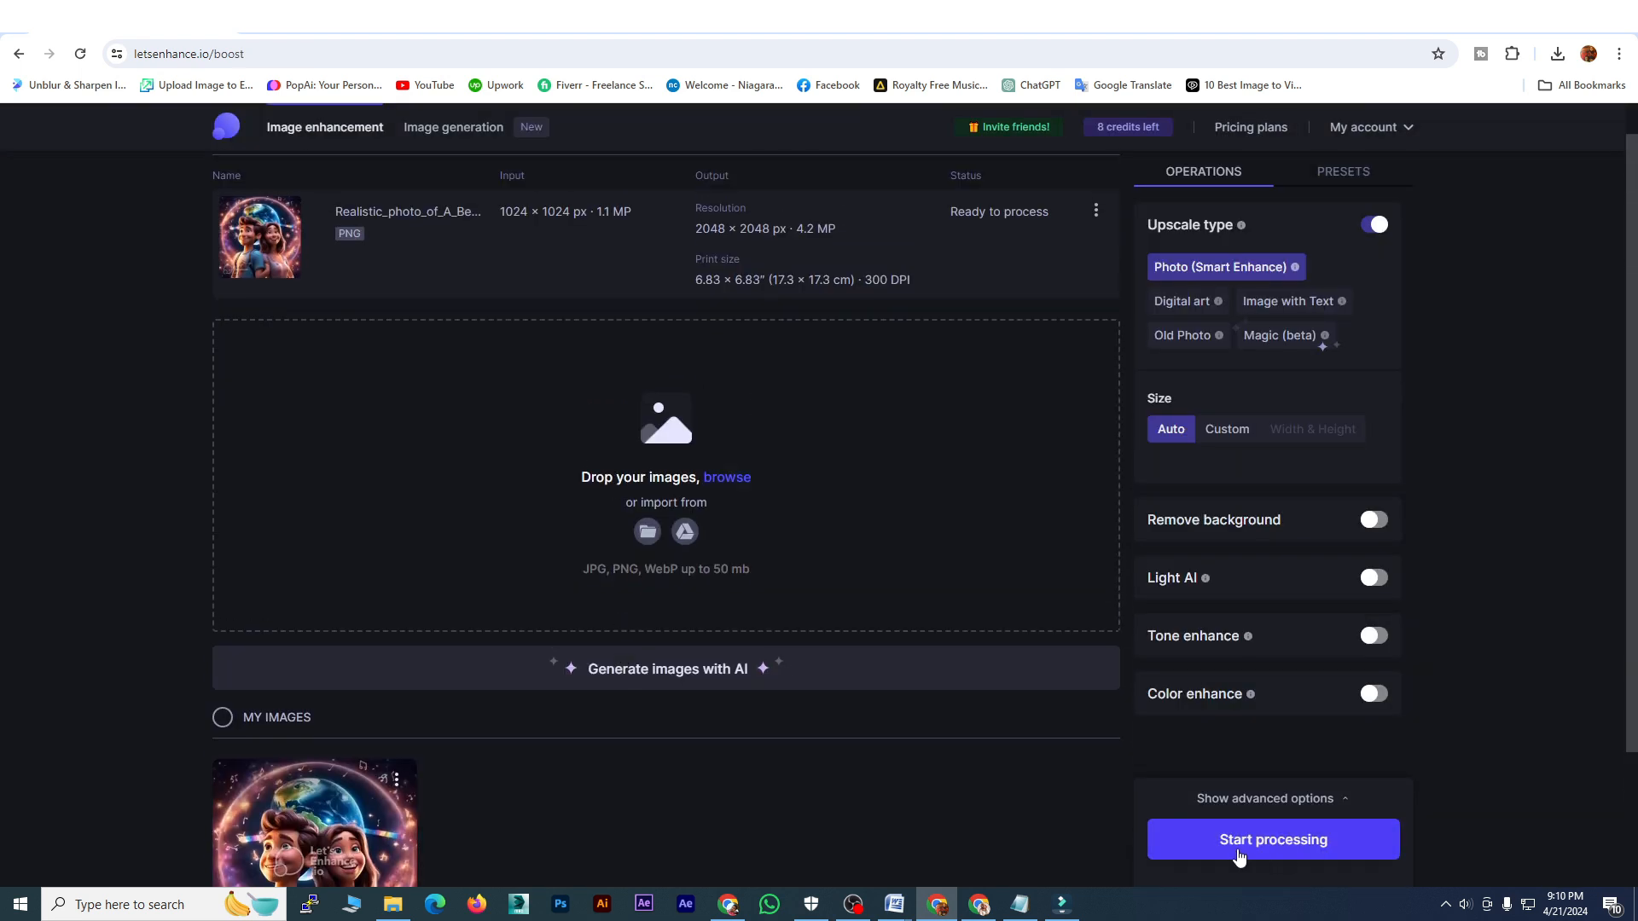
{"action": "left_click", "coordinate": [1277, 858]}
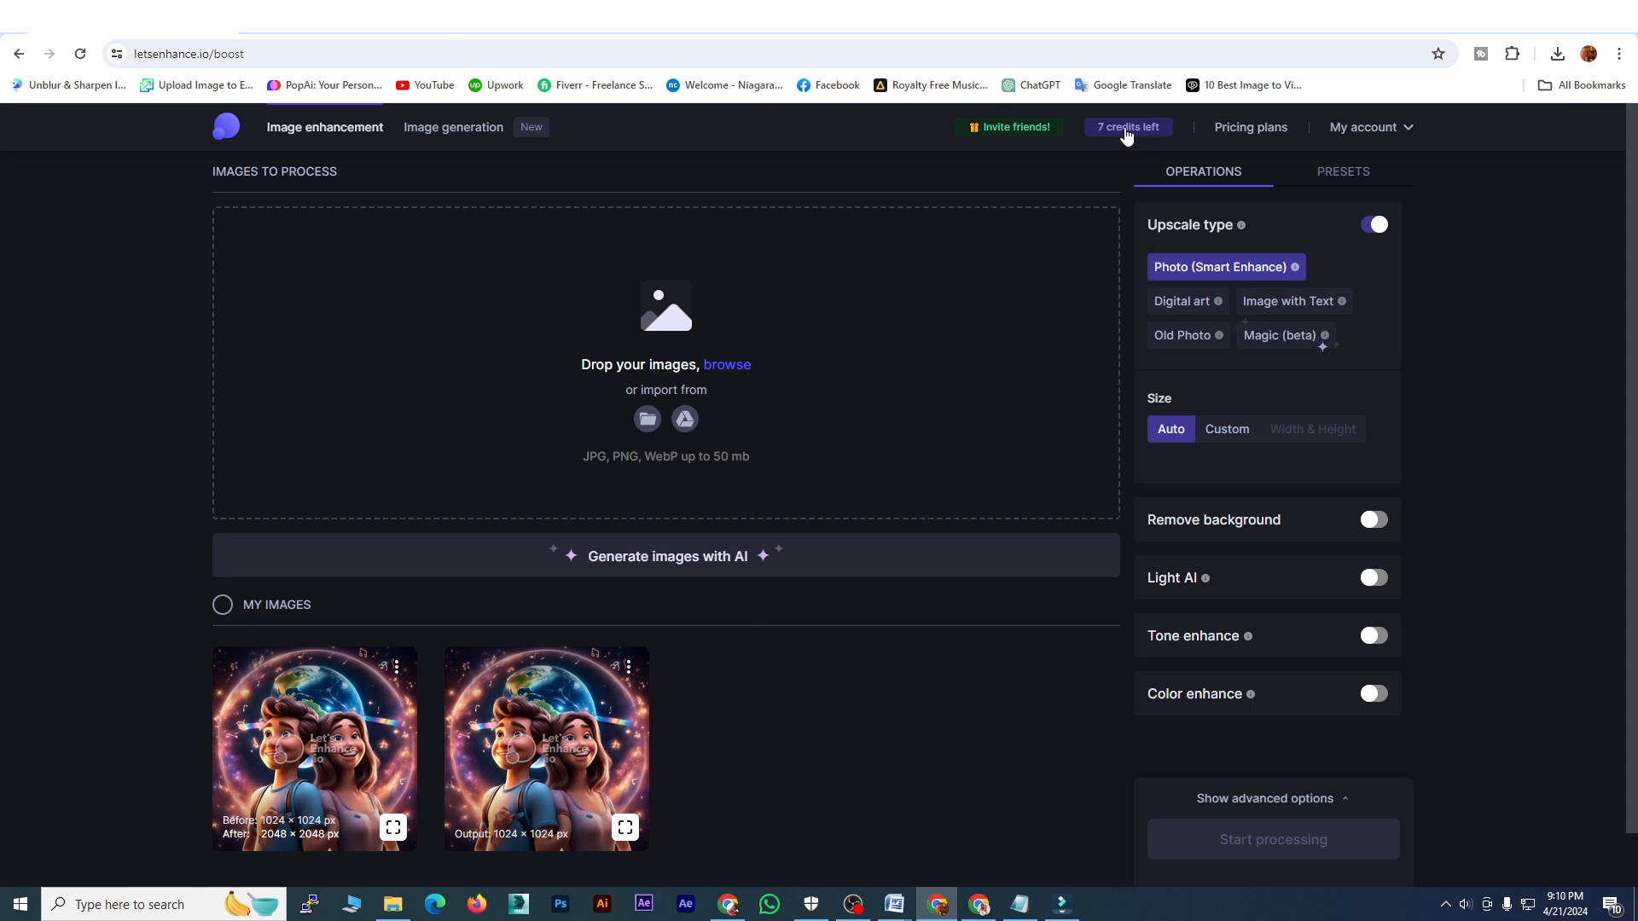
- Open the before/after comparison of the upscaled image in My Images and download the upscaled version
{"action": "mouse_move", "coordinate": [368, 759]}
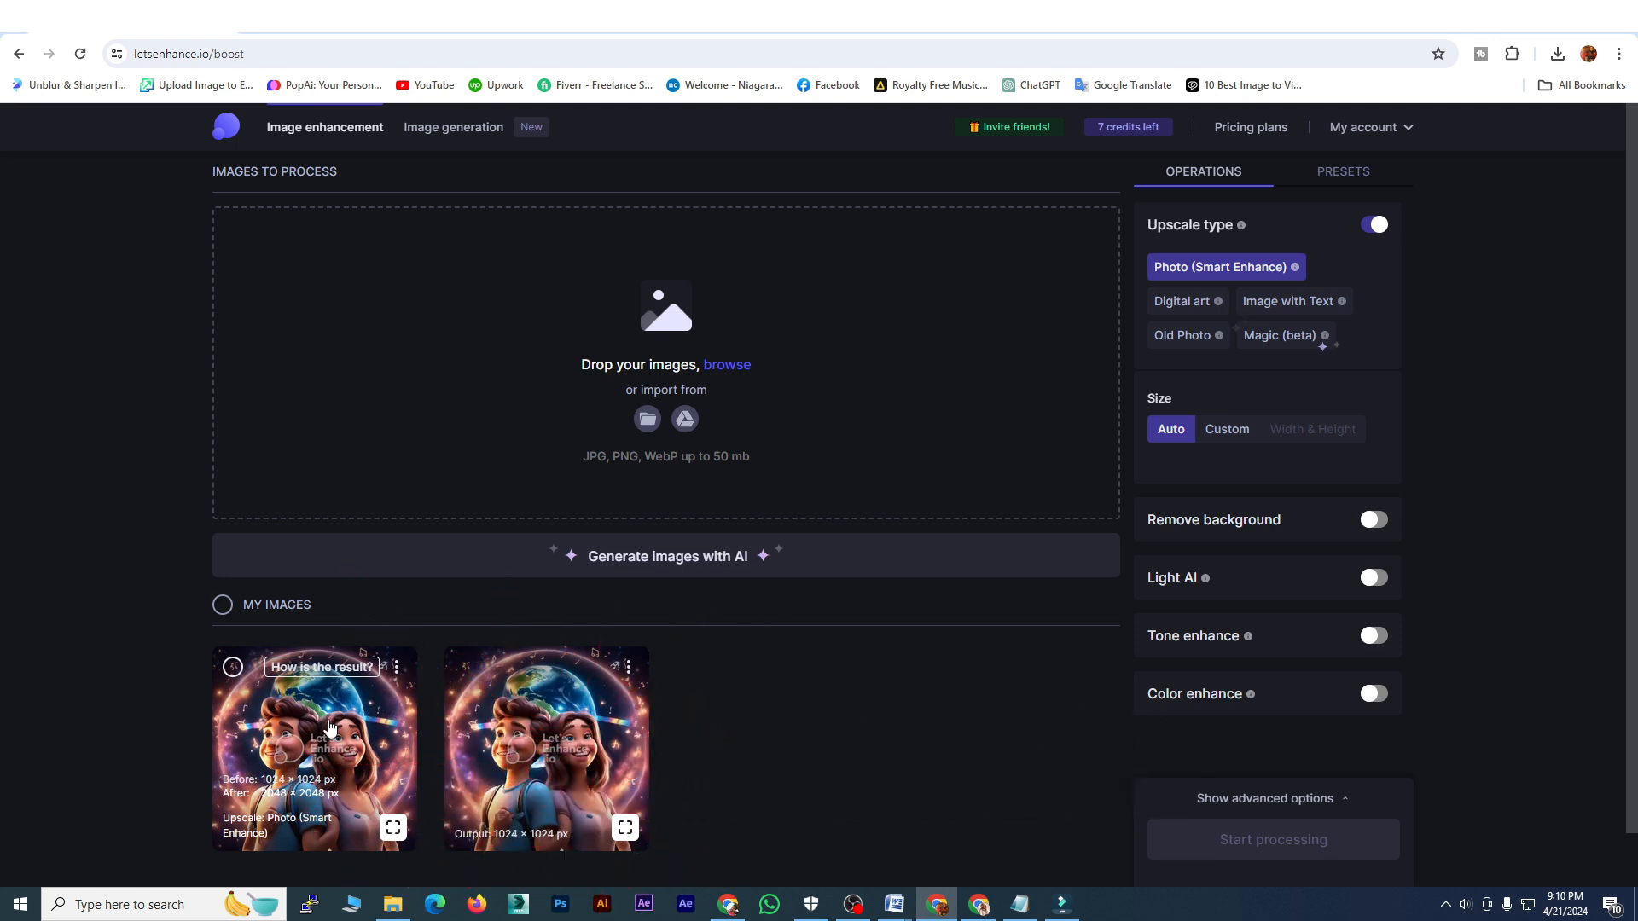
{"action": "left_click", "coordinate": [364, 727]}
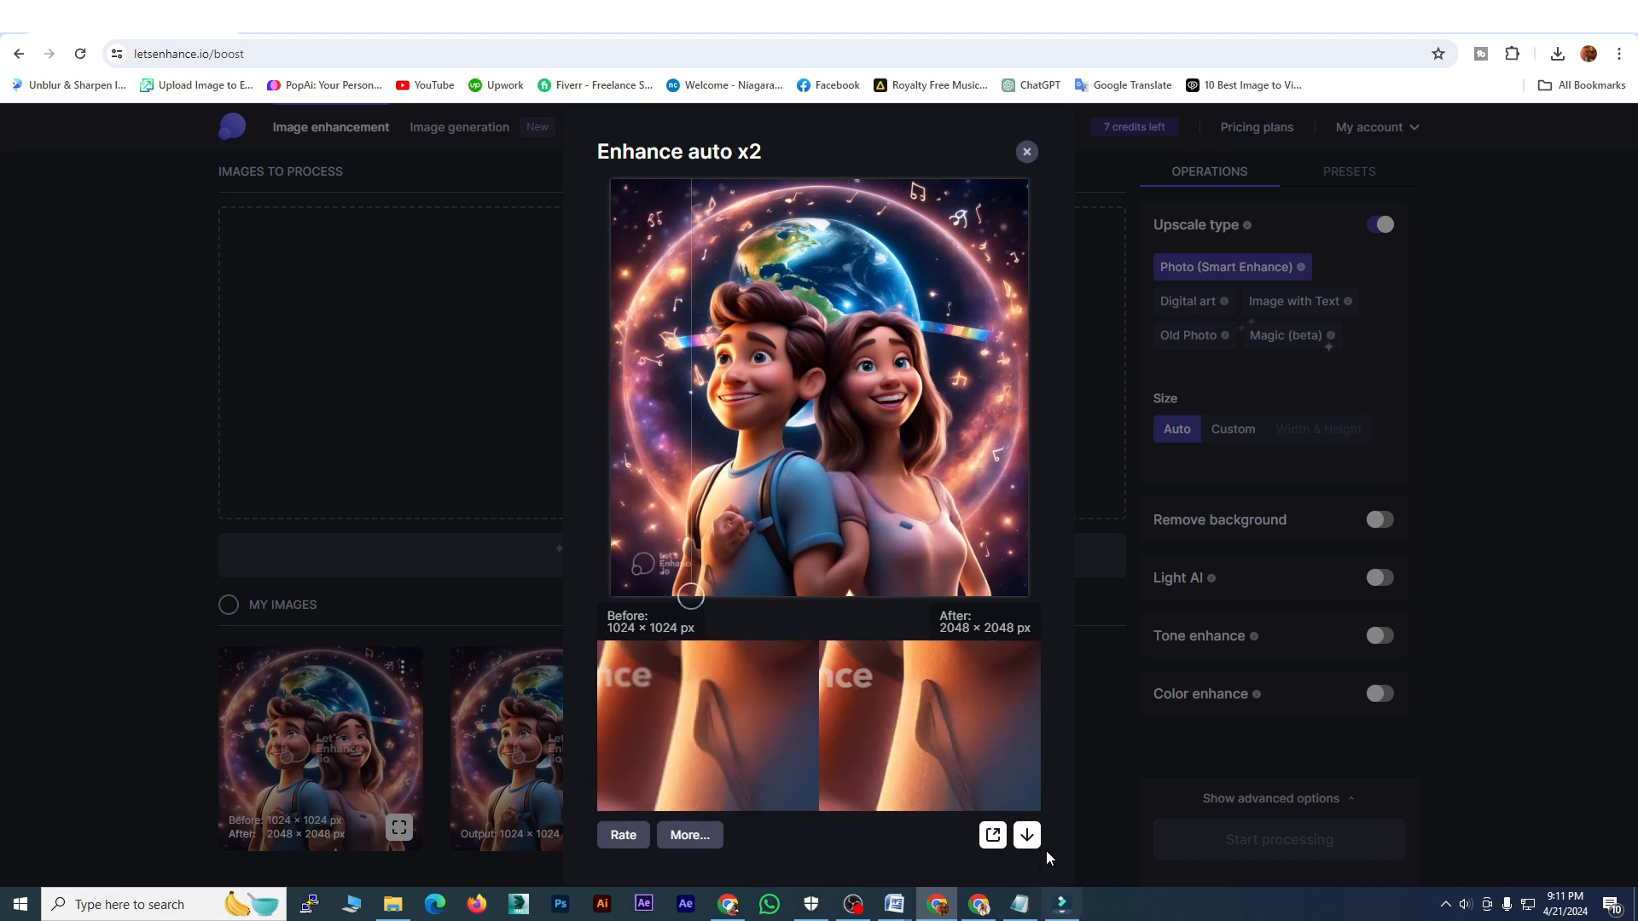
{"action": "left_click", "coordinate": [1028, 836]}
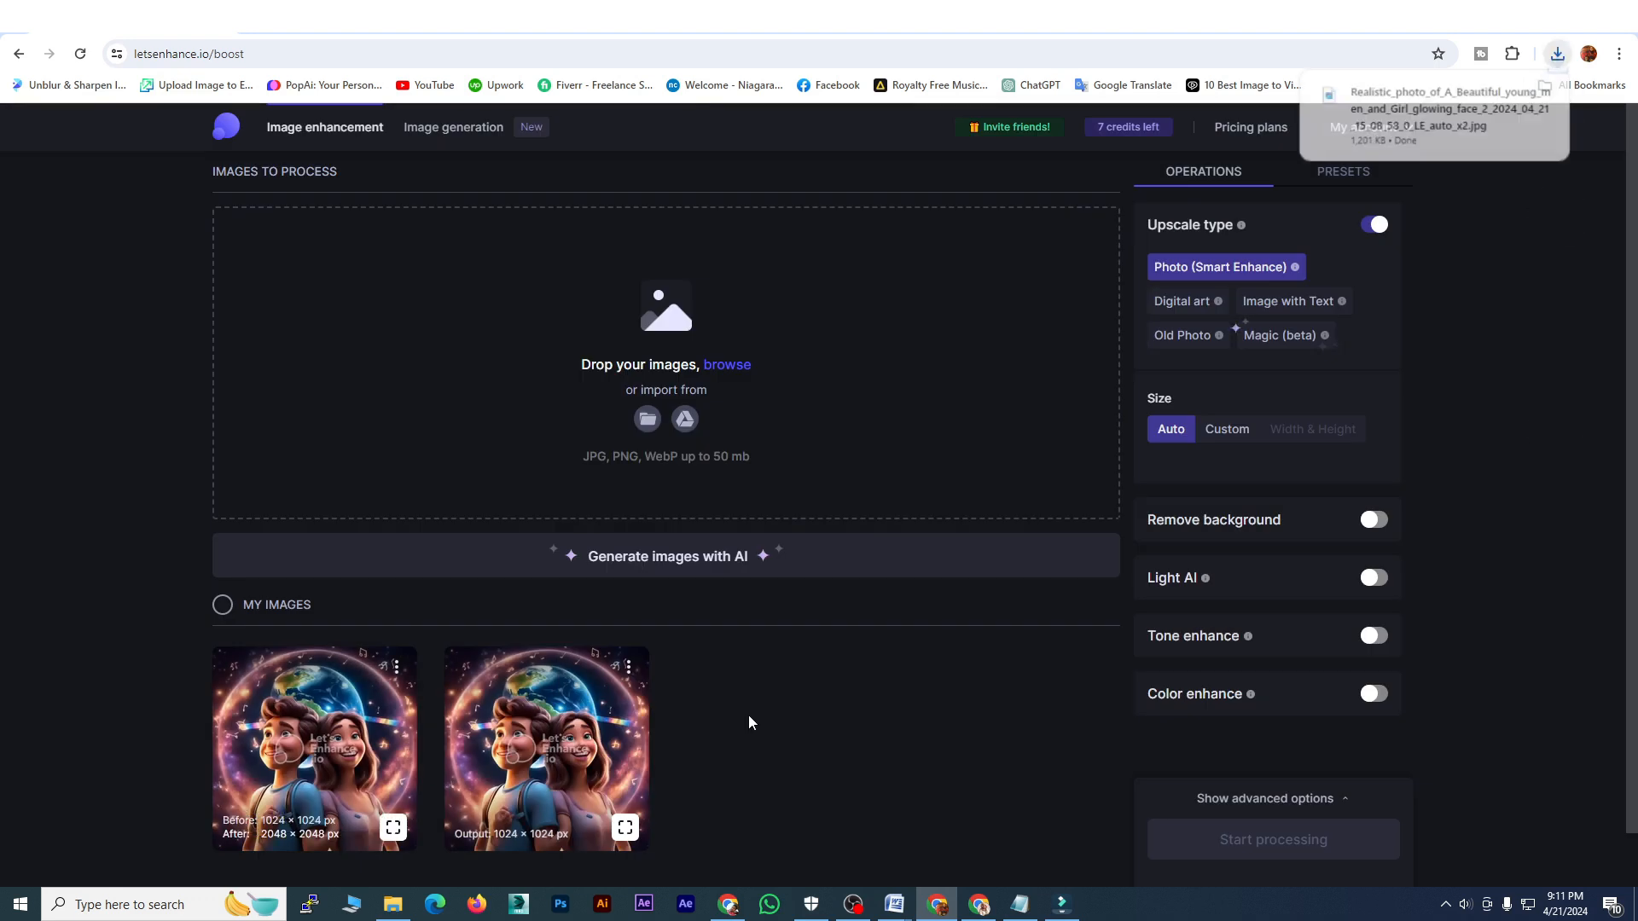
- Examine the downloaded upscaled image in a full-size viewer at several zoom levels and close the viewer
{"action": "scroll", "coordinate": [789, 416], "scroll_direction": "up", "scroll_amount": 5}
{"action": "key", "text": "F11"}
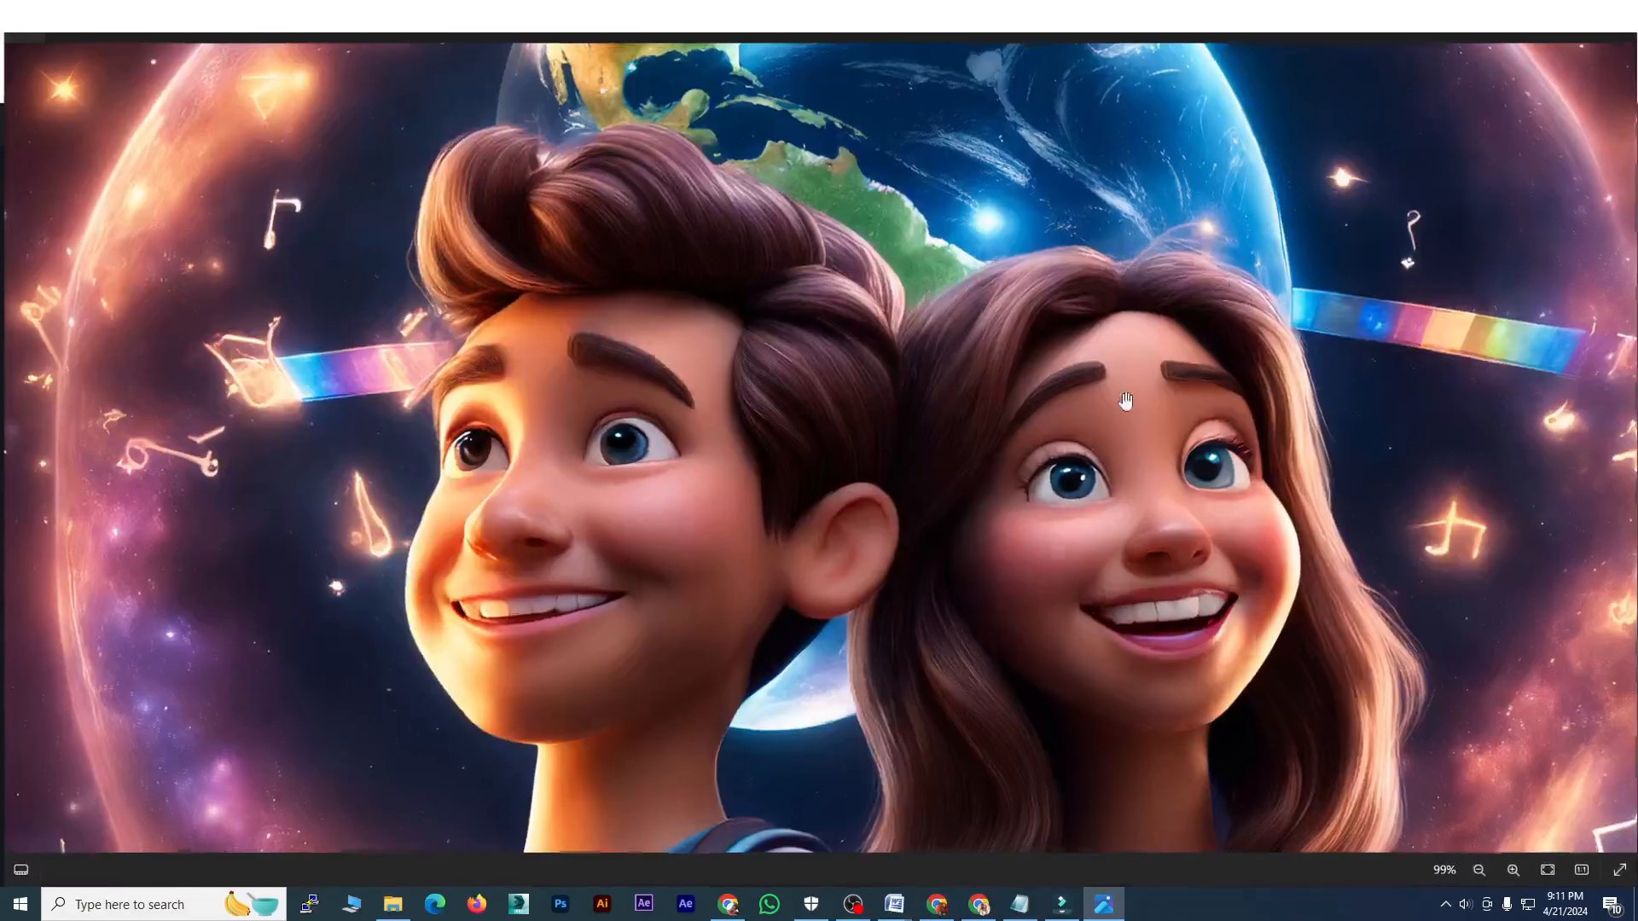
{"action": "scroll", "coordinate": [784, 331], "scroll_direction": "up", "scroll_amount": 3}
{"action": "scroll", "coordinate": [783, 331], "scroll_direction": "down", "scroll_amount": 5}
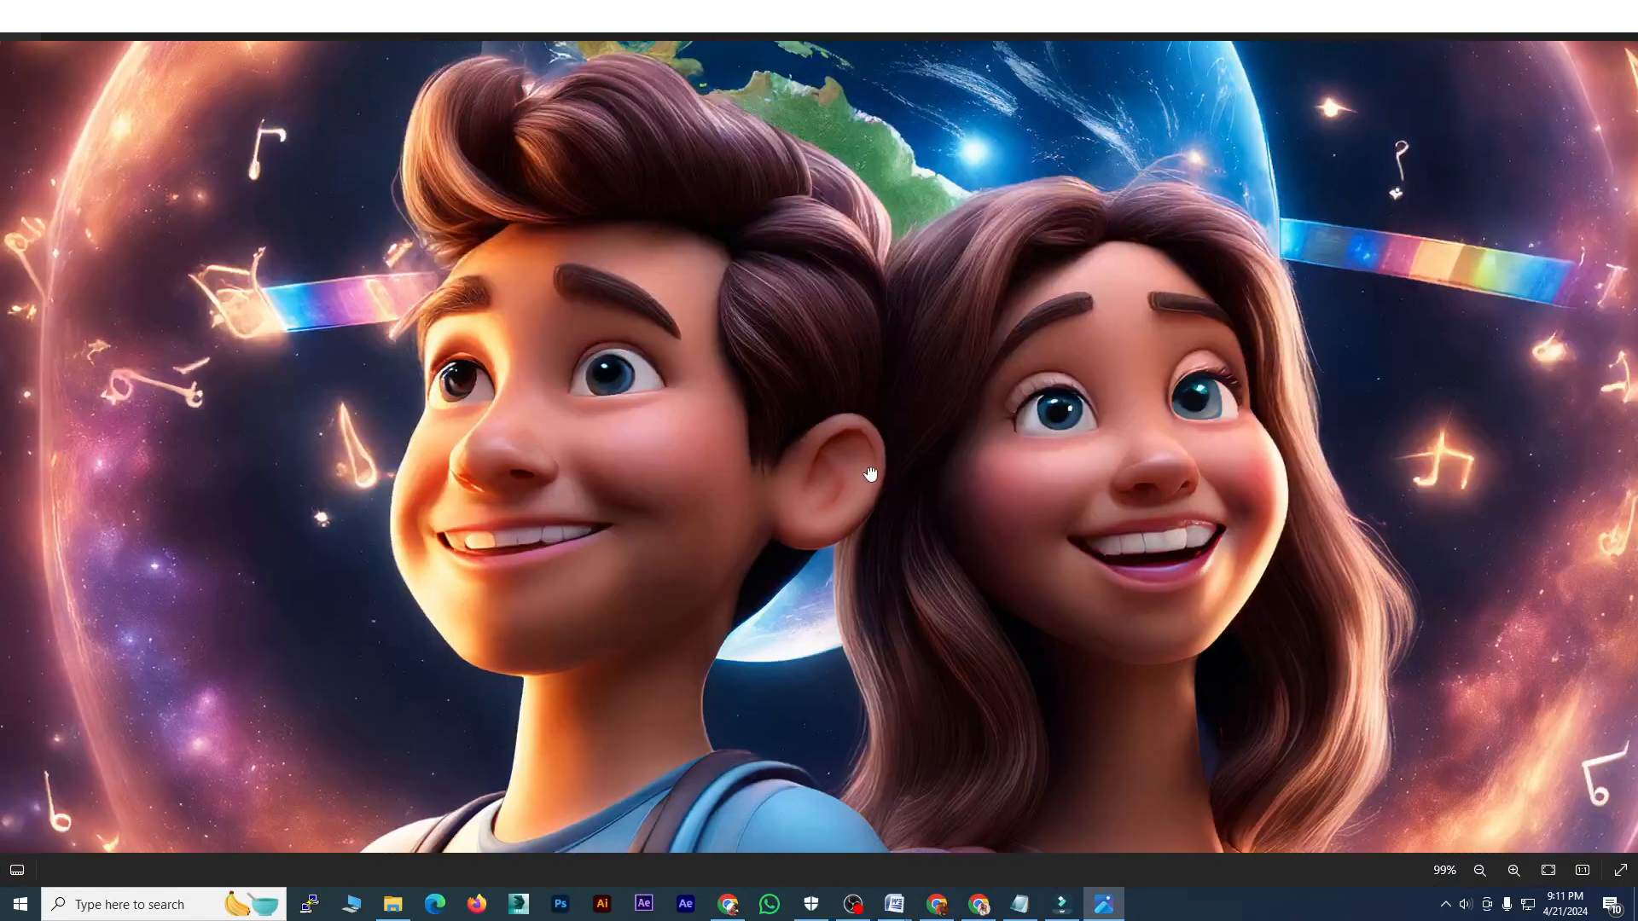
{"action": "scroll", "coordinate": [934, 425], "scroll_direction": "up", "scroll_amount": 4}
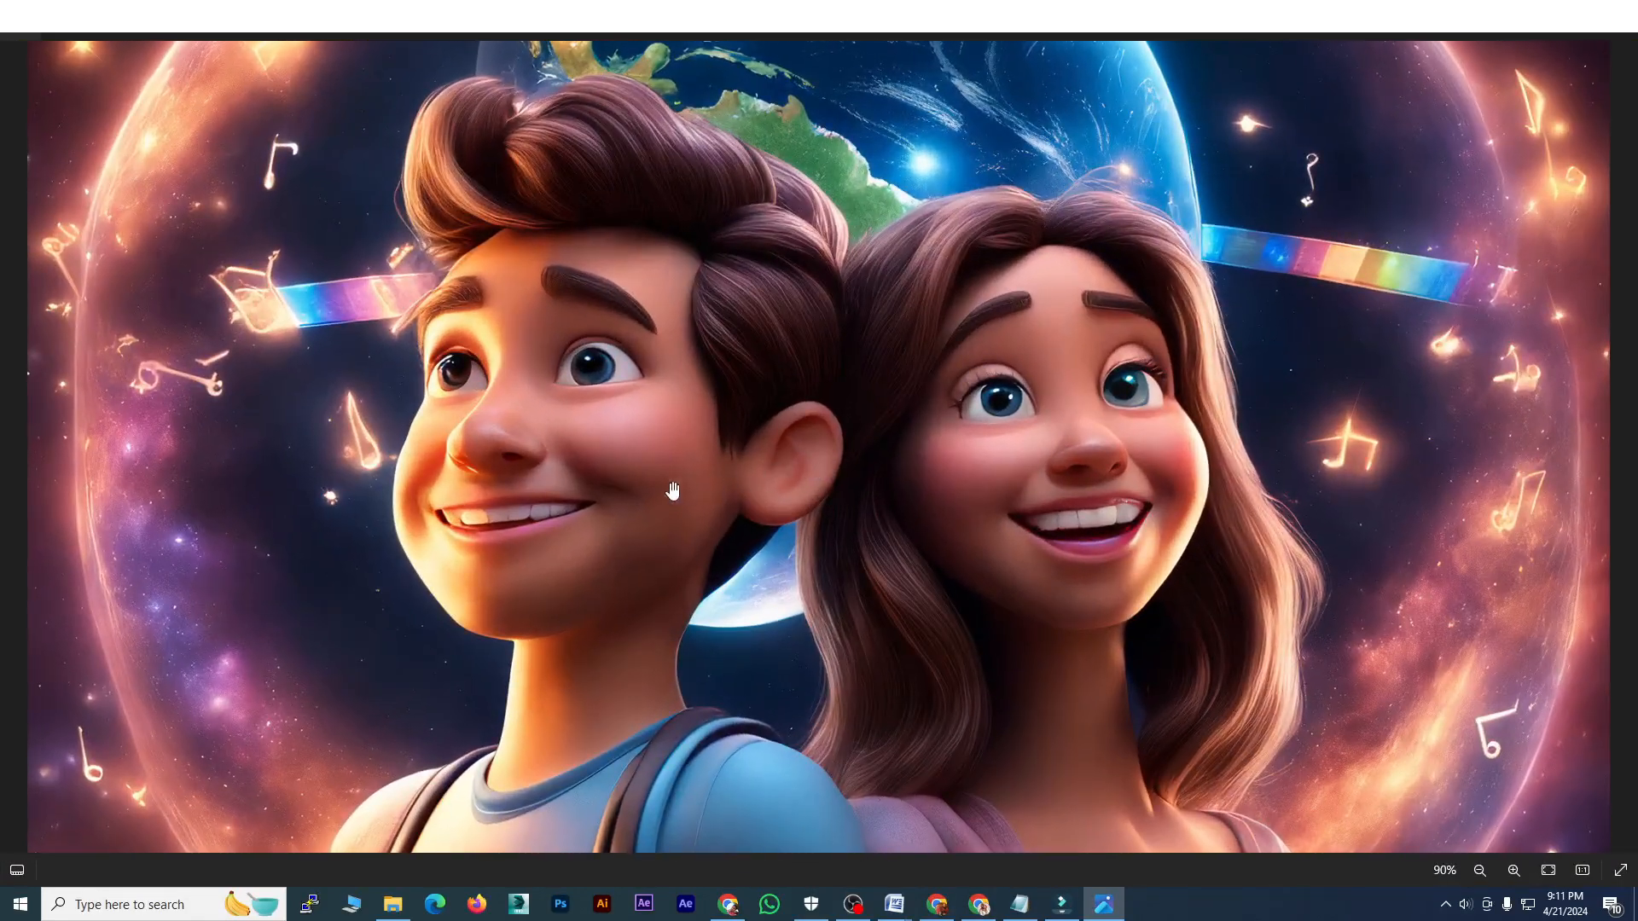
{"action": "scroll", "coordinate": [952, 411], "scroll_direction": "down", "scroll_amount": 4}
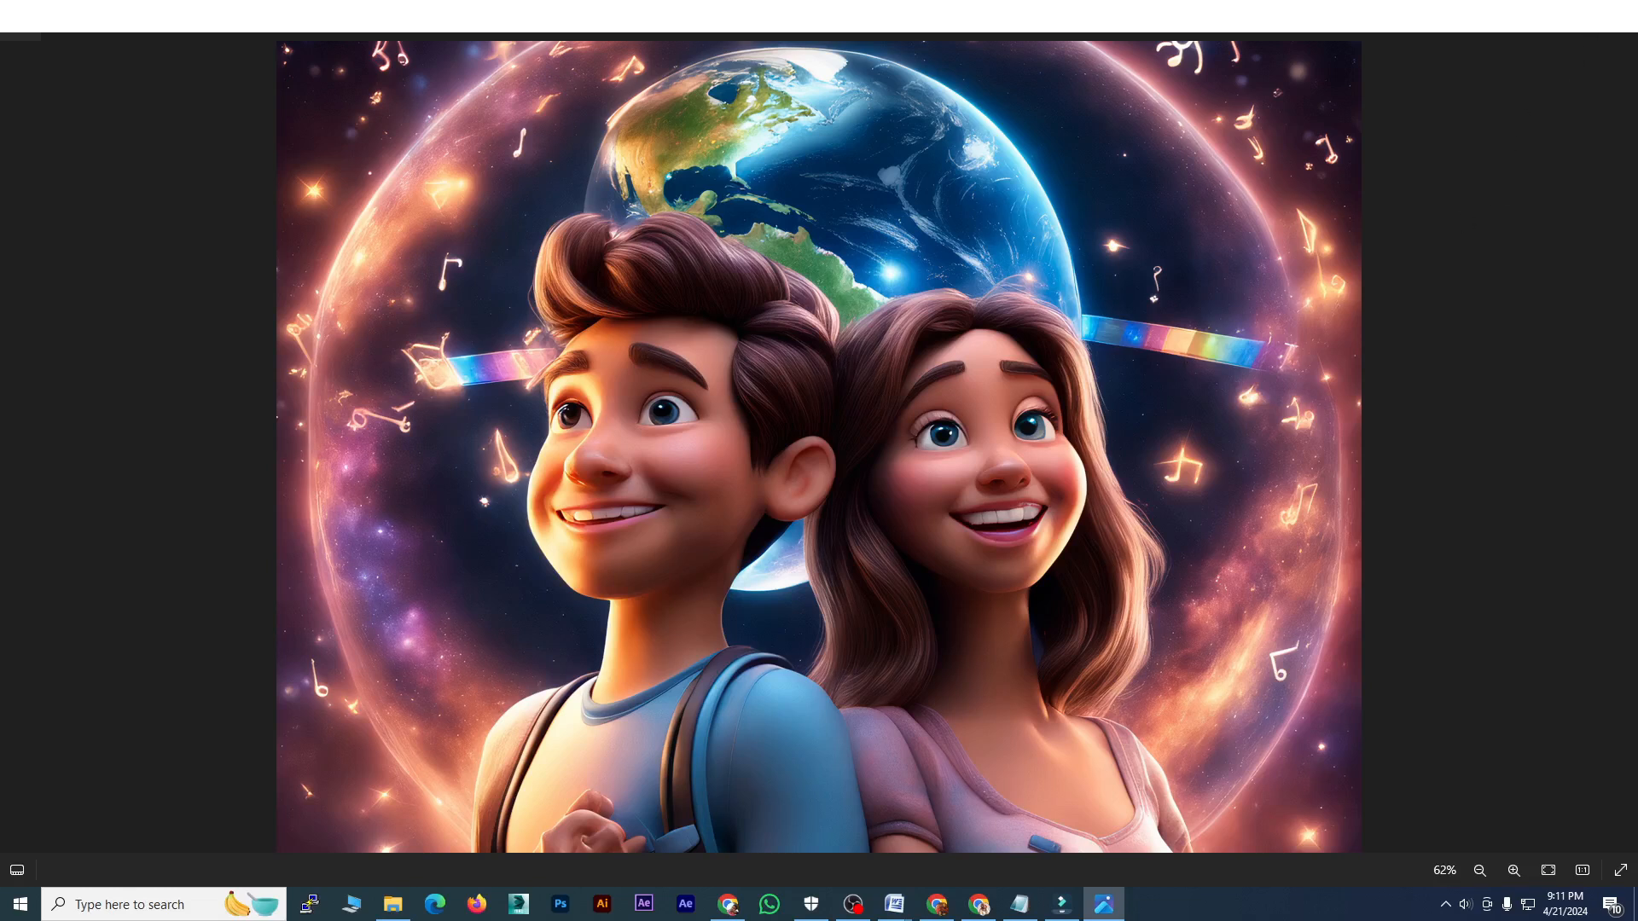
{"action": "left_click", "coordinate": [1618, 13]}
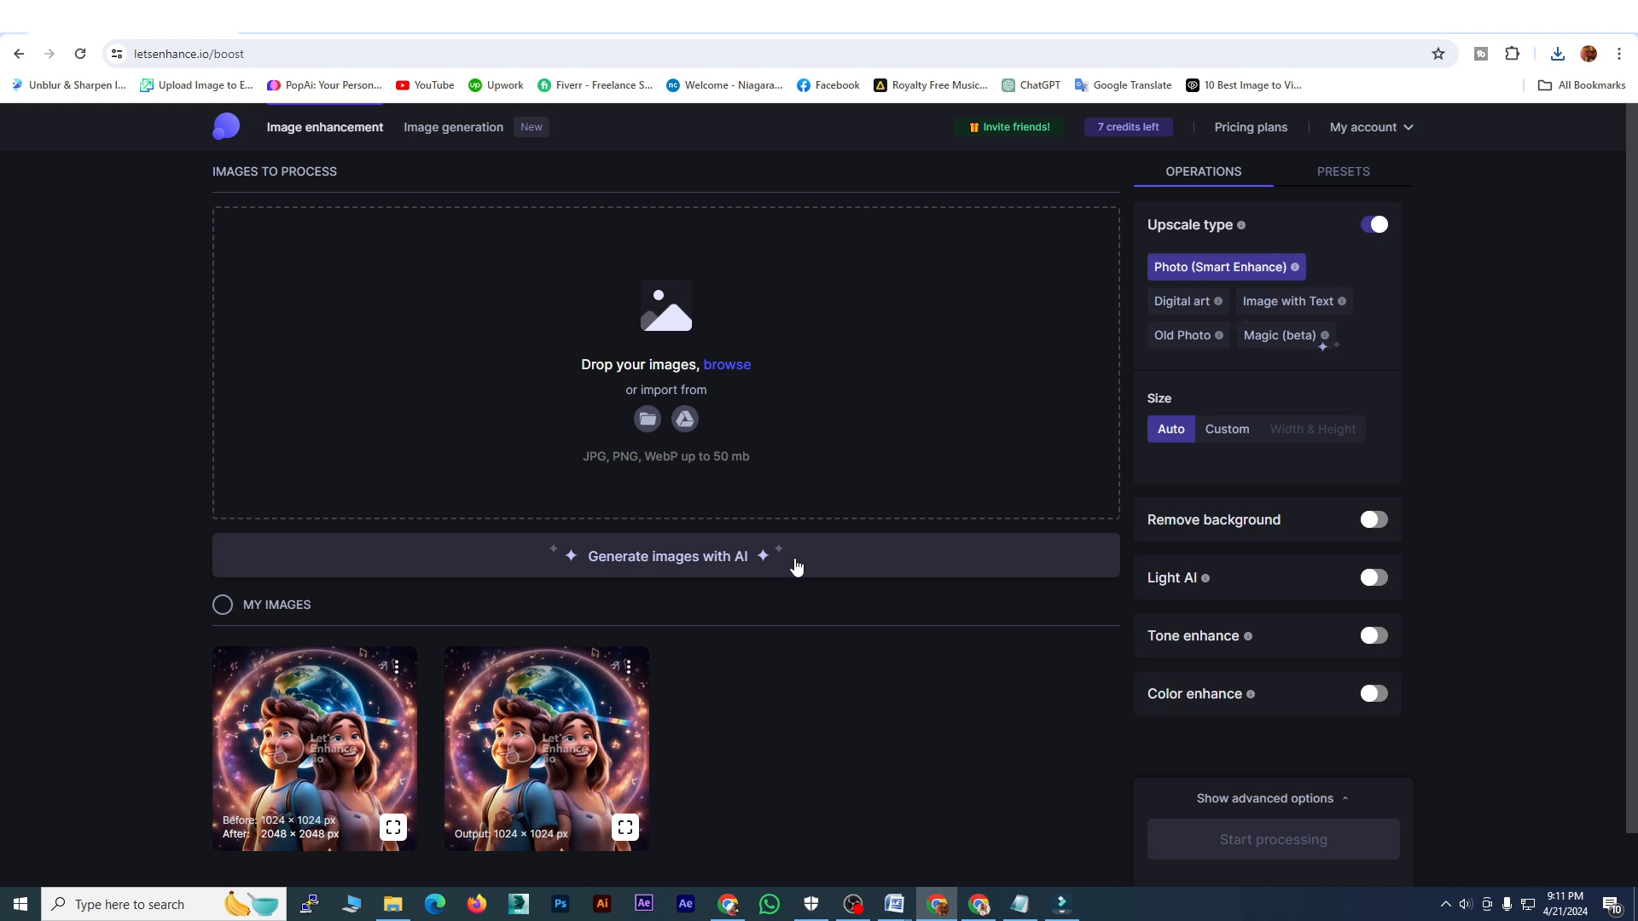
- Return to image generation and recall the third-row illustration set from the history, followed by the newest macro lens set
{"action": "left_click", "coordinate": [460, 141]}
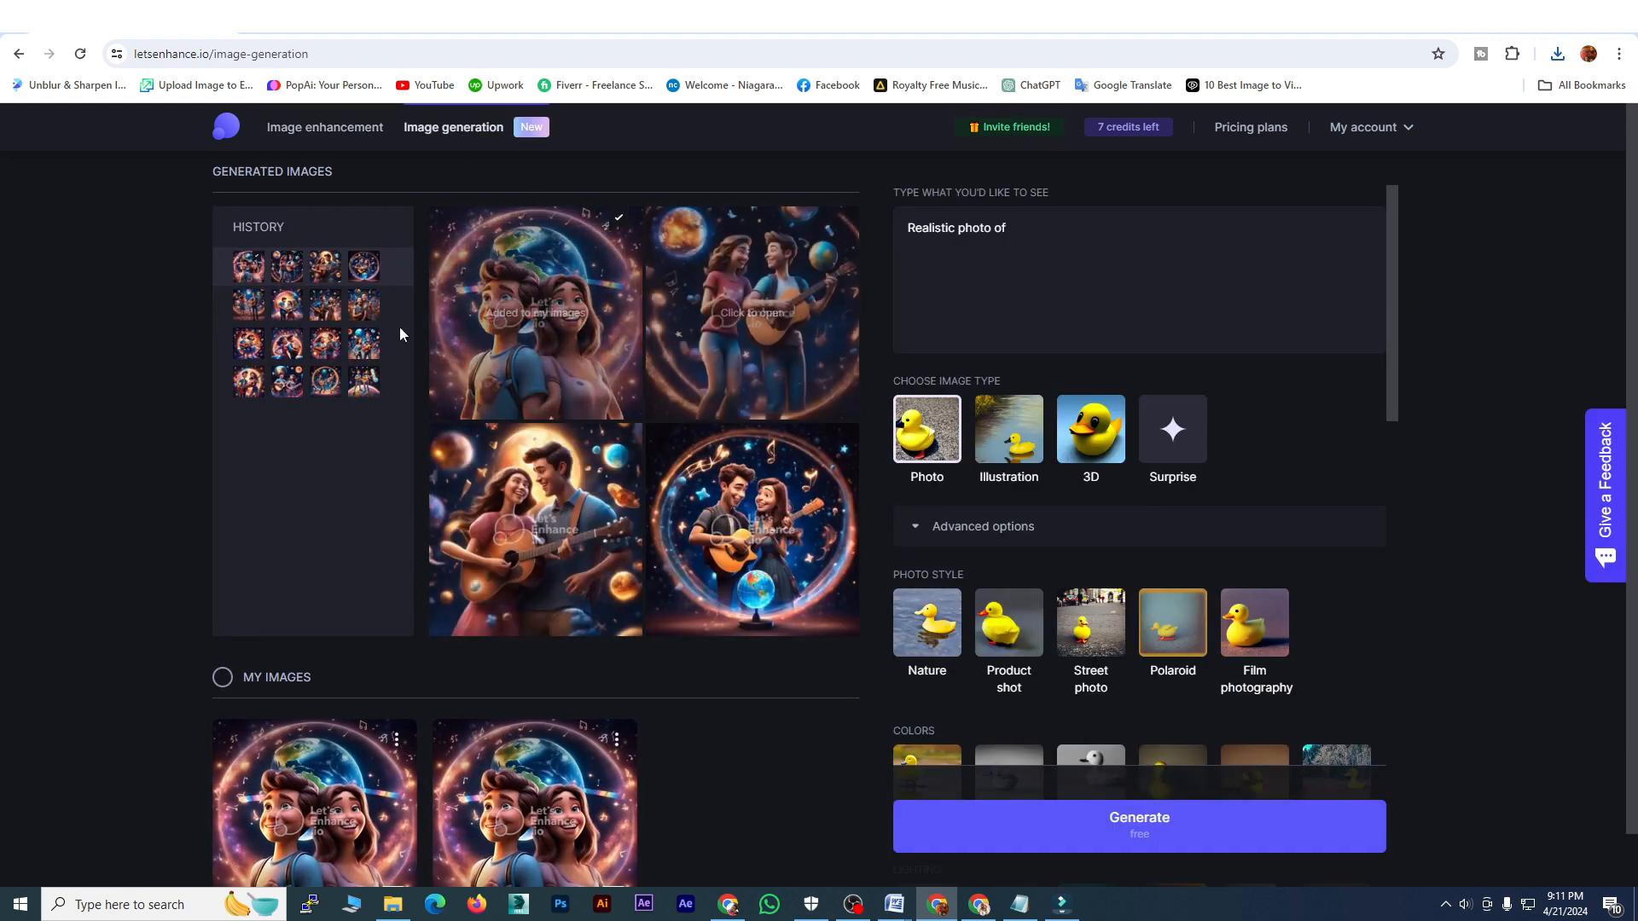
{"action": "left_click", "coordinate": [304, 352]}
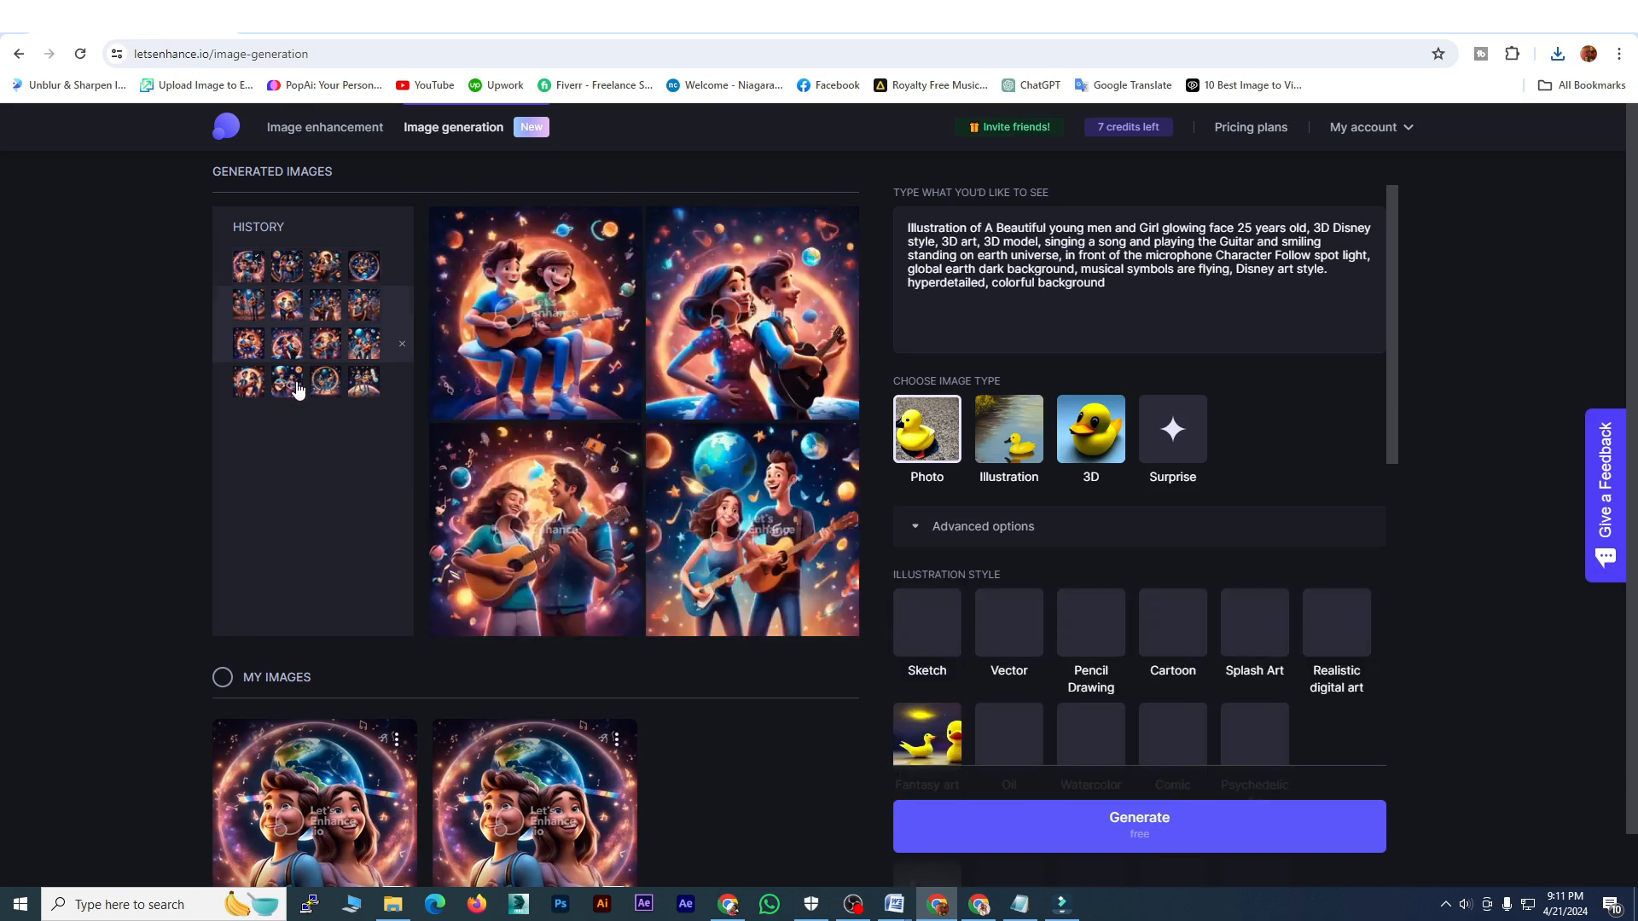
{"action": "left_click", "coordinate": [314, 270]}
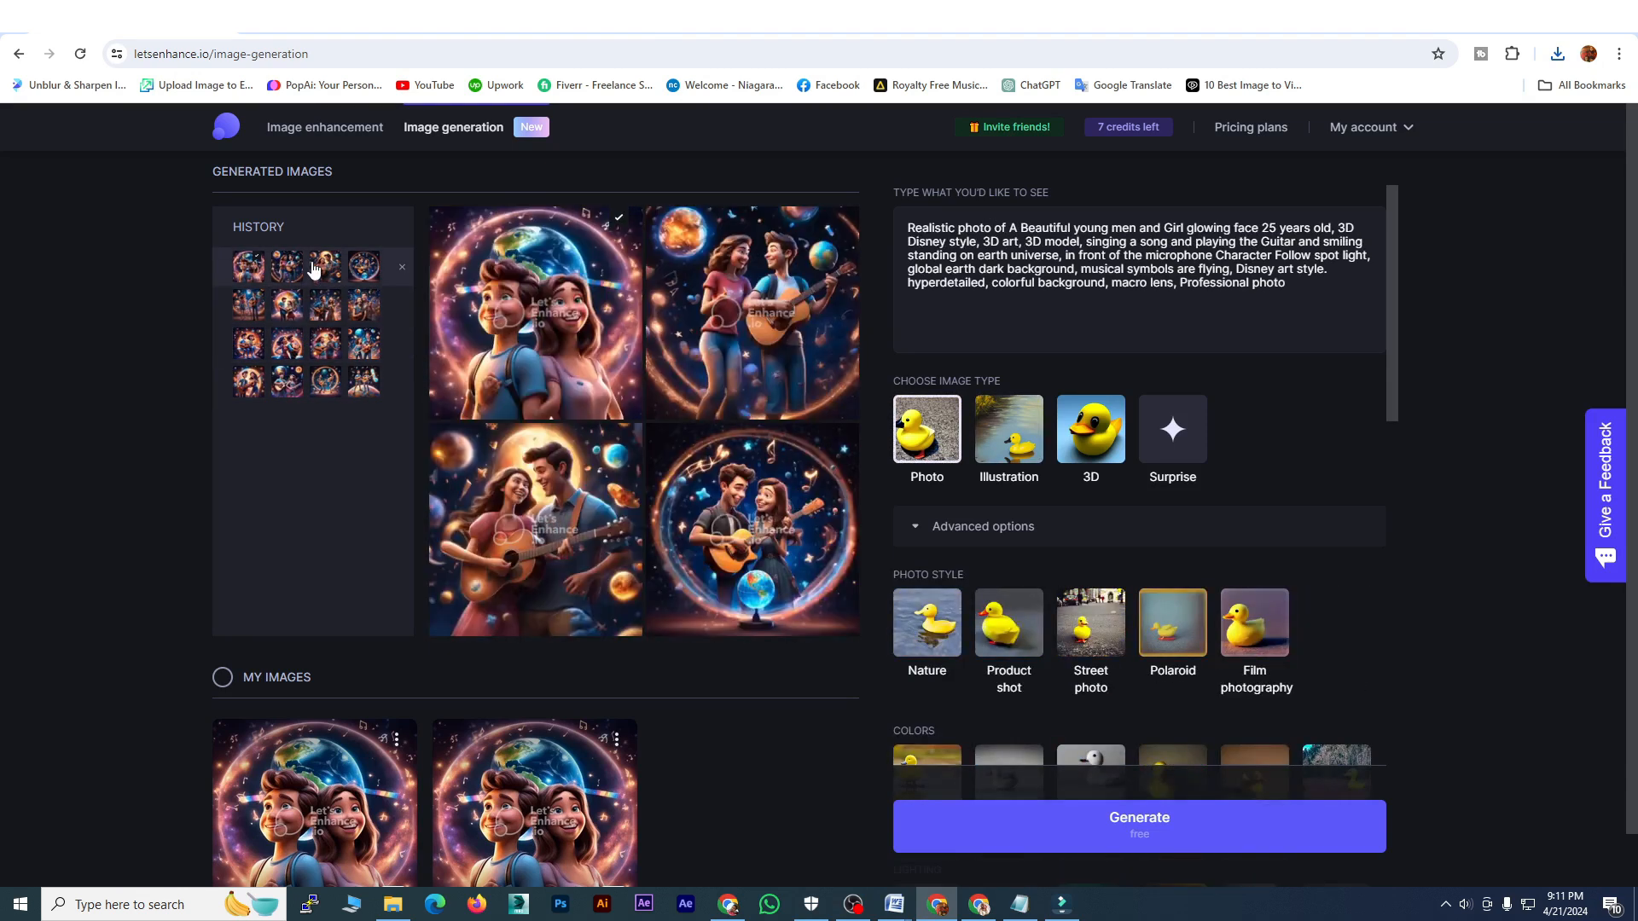